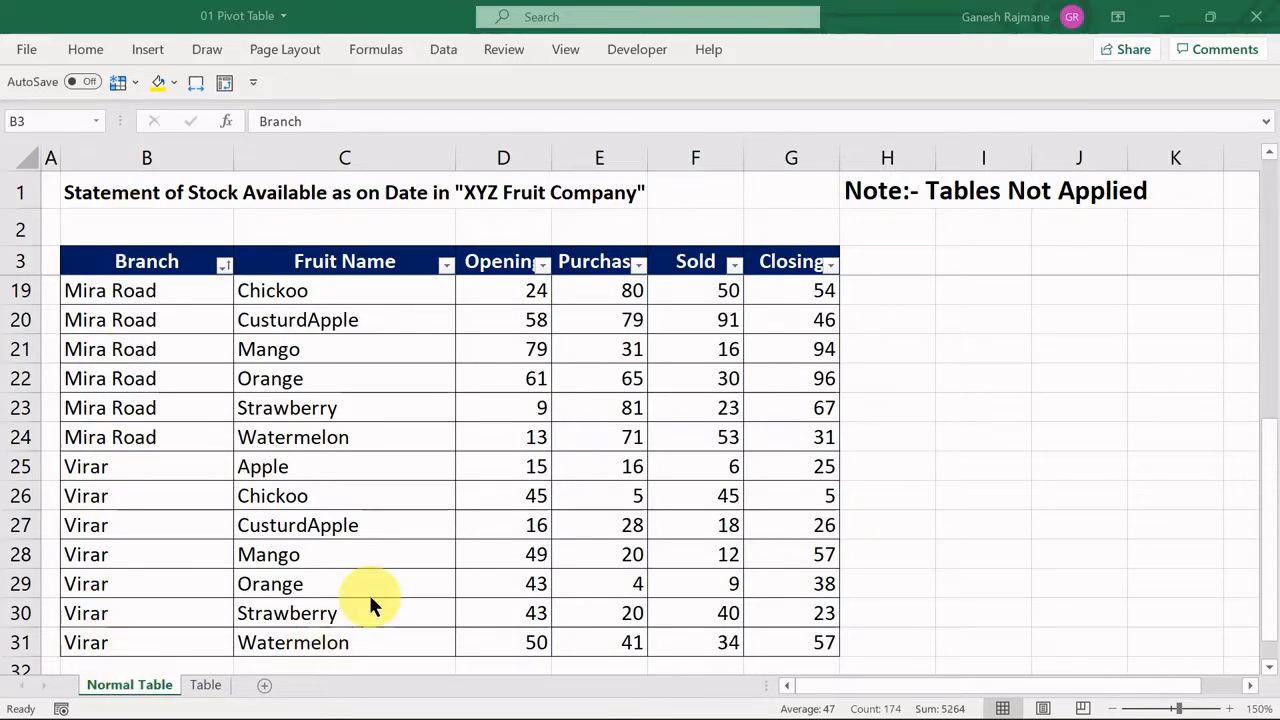
Step: Insert a PivotTable on a new worksheet from the stock data range B3:G31 on the Normal Table sheet
{"action": "key", "text": "ctrl+a"}
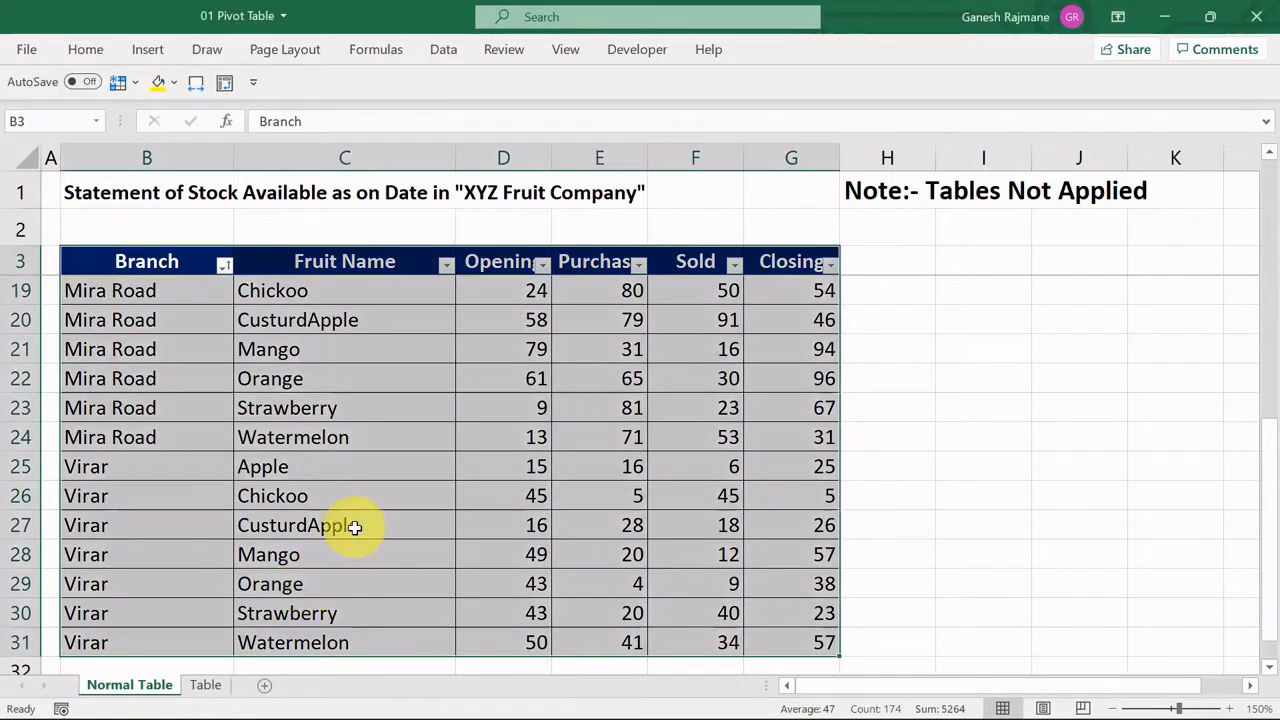
{"action": "left_click", "coordinate": [206, 686]}
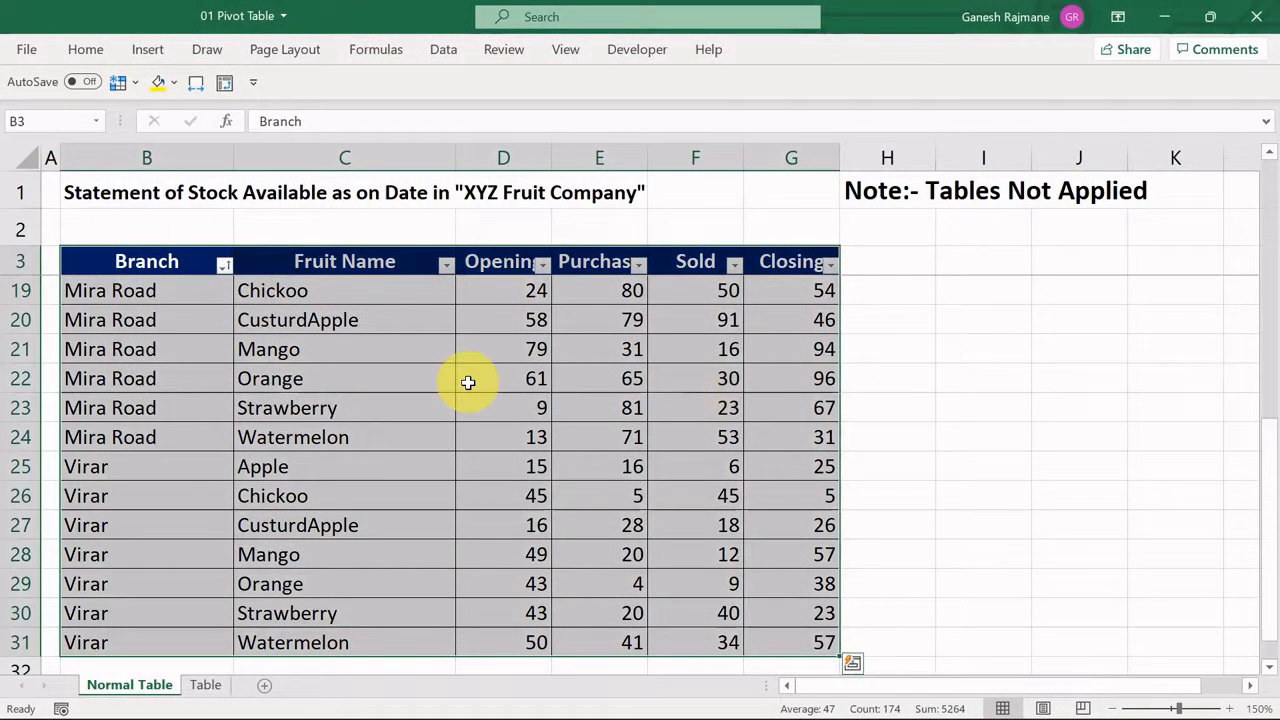
{"action": "key", "text": "Left"}
{"action": "key", "text": "Right"}
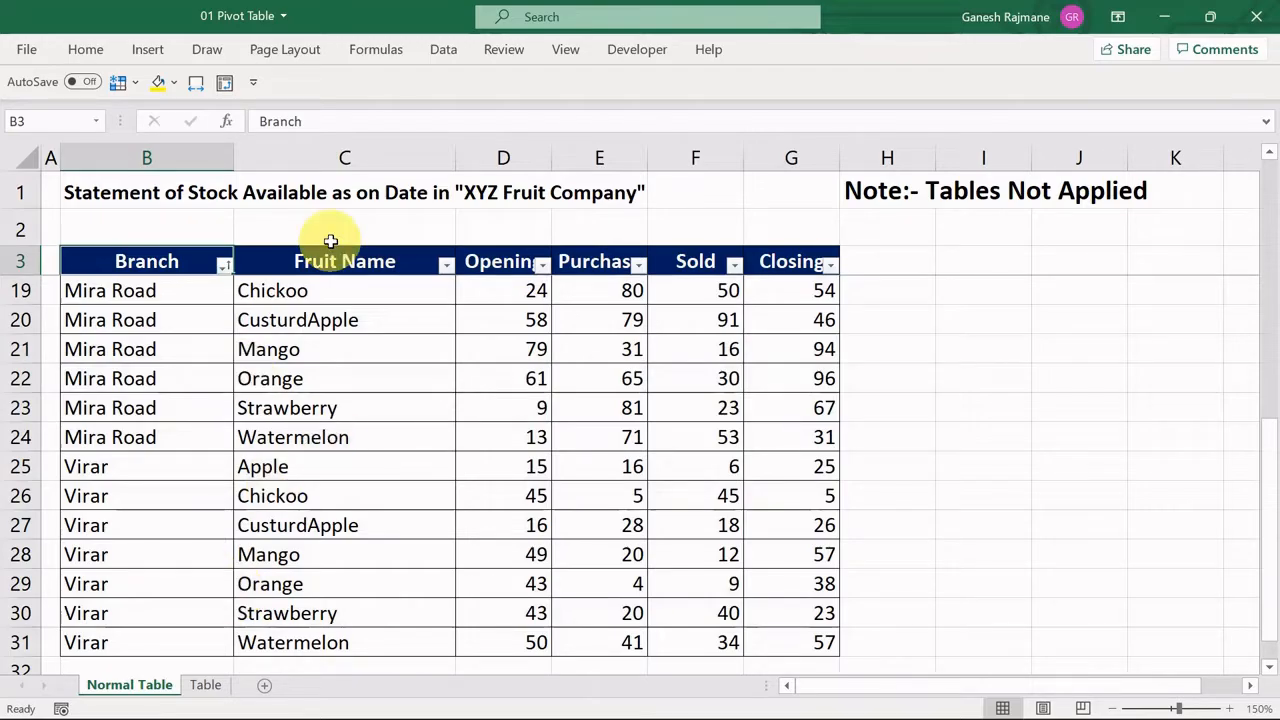
{"action": "key", "text": "ctrl+a"}
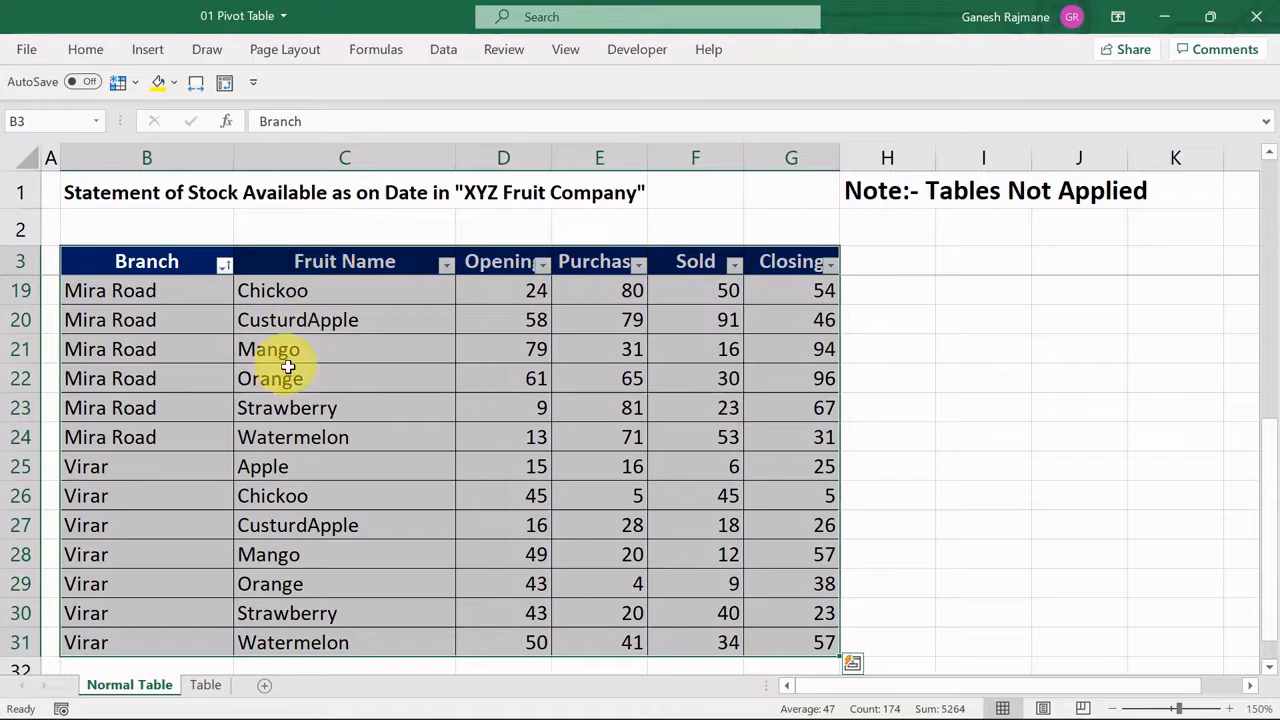
{"action": "left_click", "coordinate": [146, 50]}
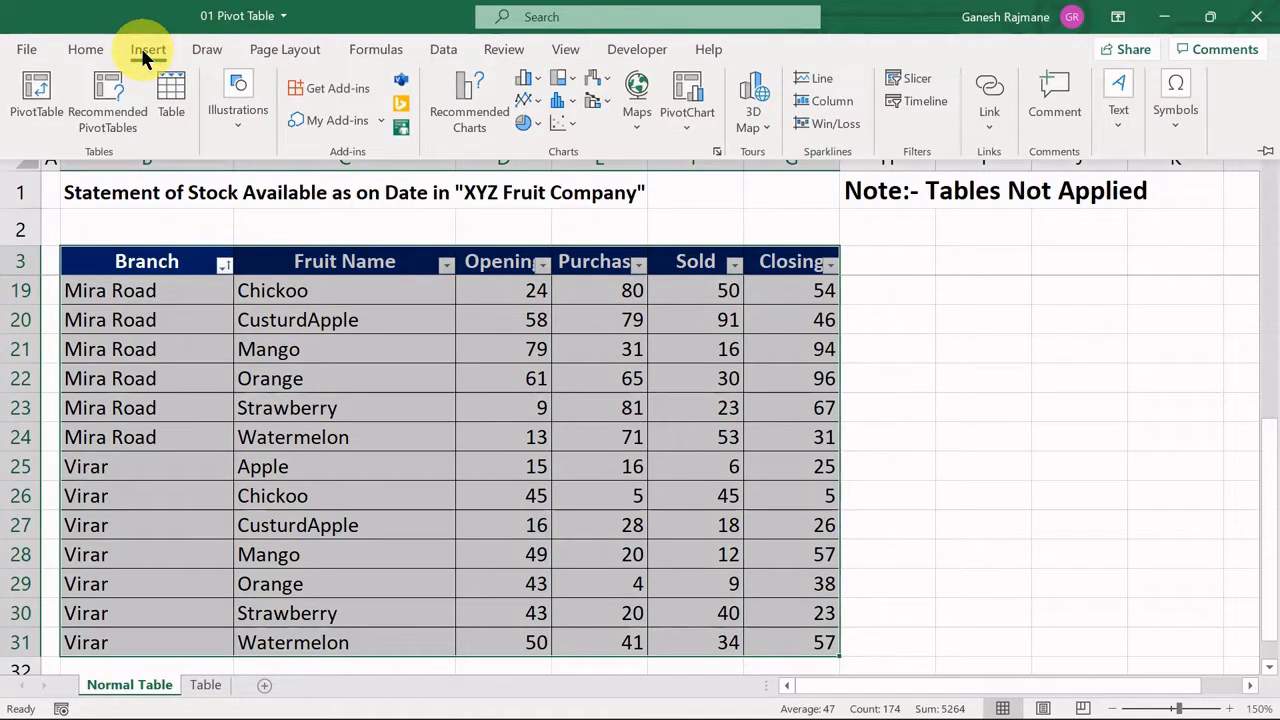
{"action": "left_click", "coordinate": [30, 97]}
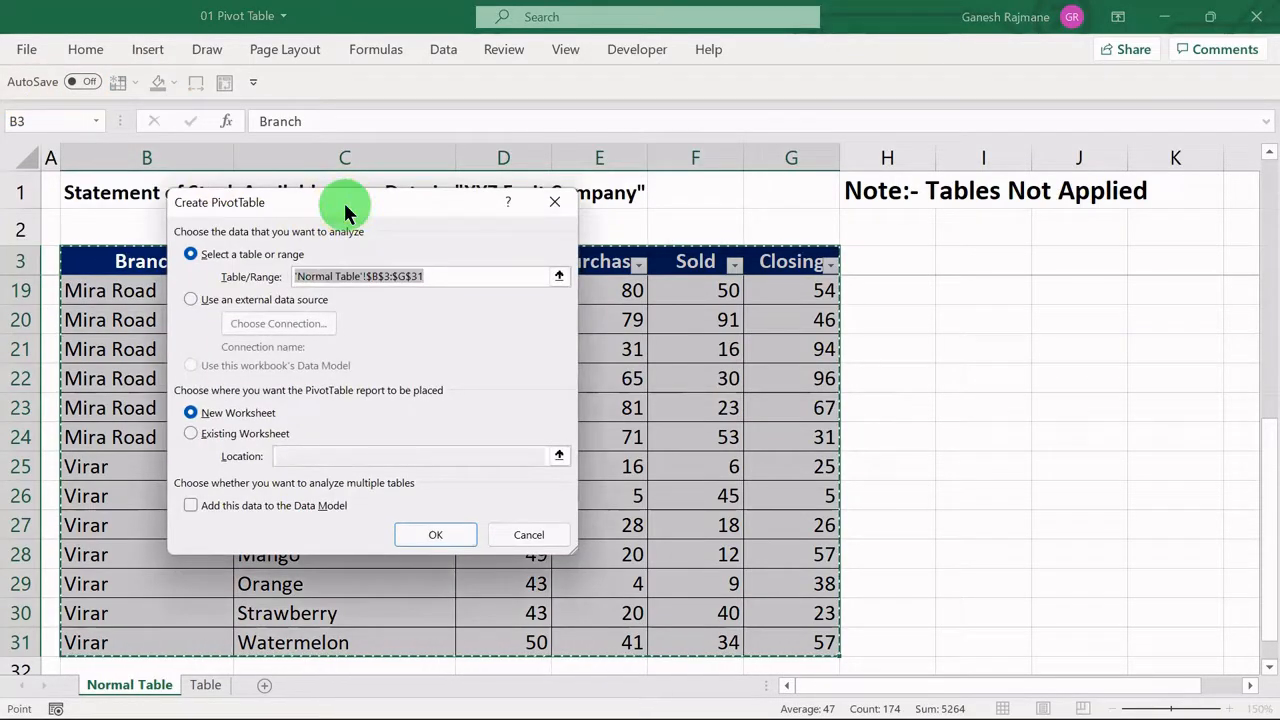
{"action": "left_click_drag", "start_coordinate": [343, 200], "coordinate": [455, 167]}
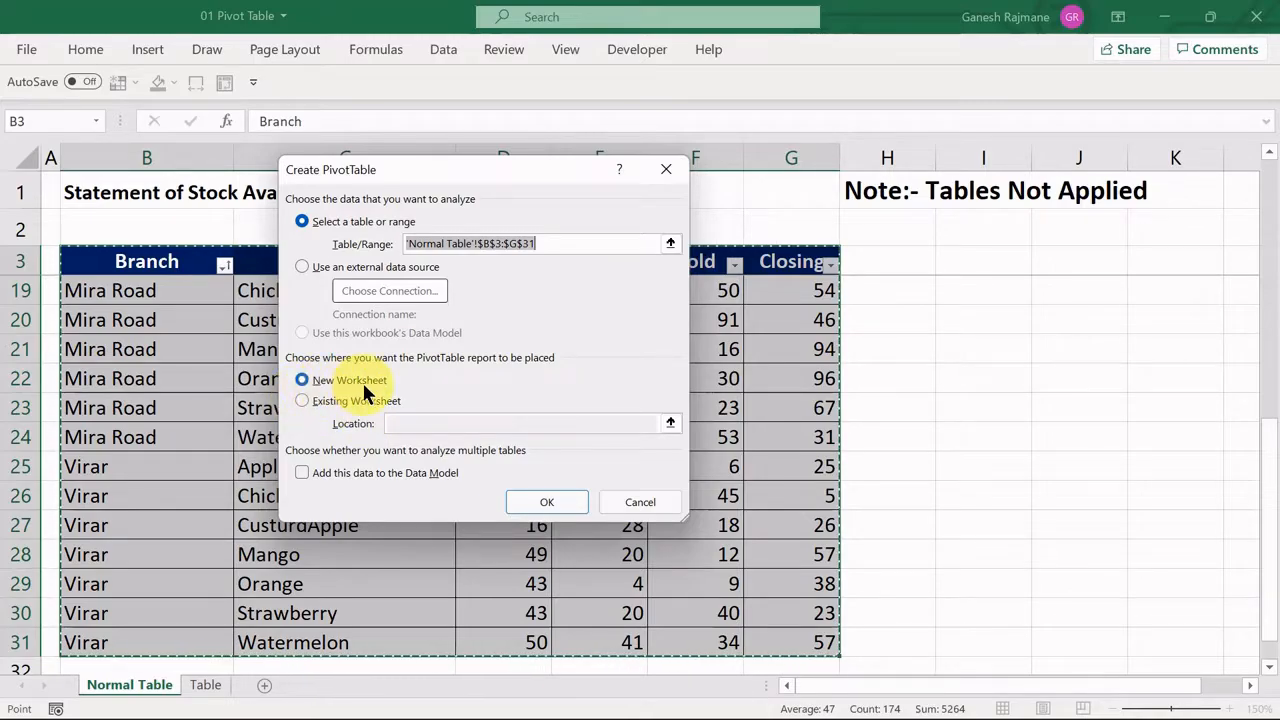
{"action": "left_click", "coordinate": [531, 499]}
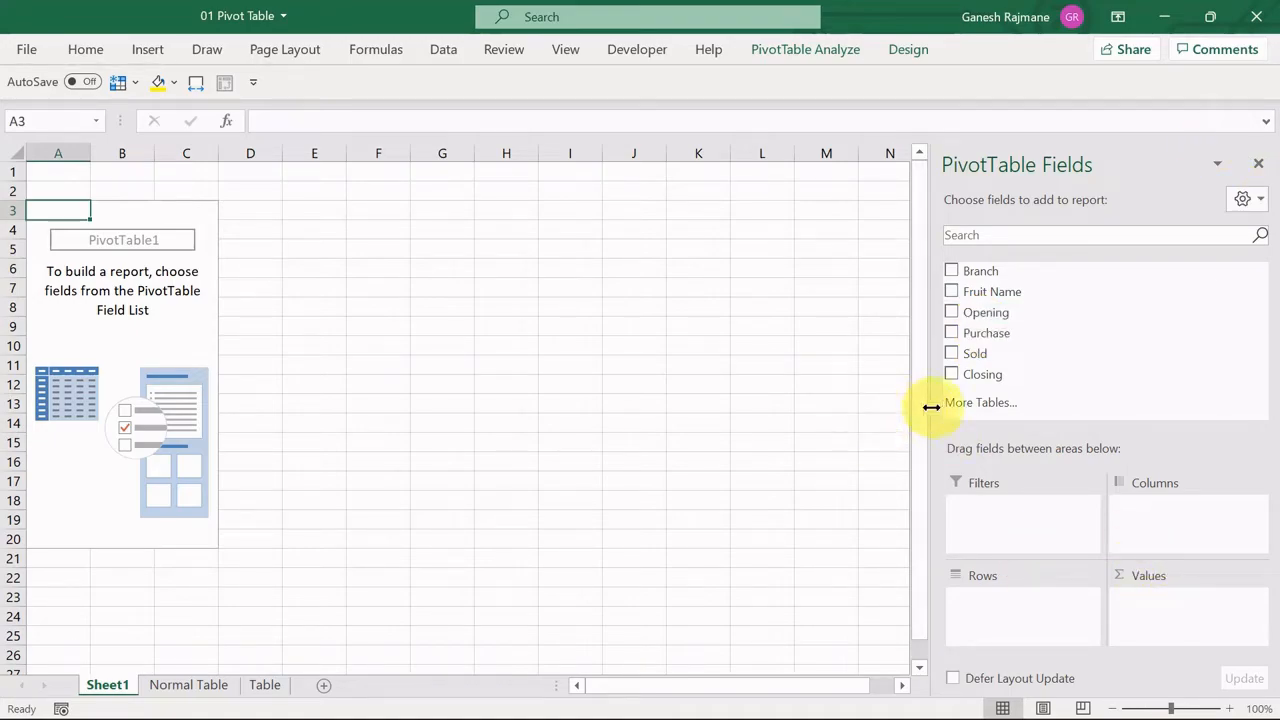
Step: Widen the PivotTable field list and add Fruit Name as rows and Closing as summed values
{"action": "left_click_drag", "start_coordinate": [931, 407], "coordinate": [817, 398]}
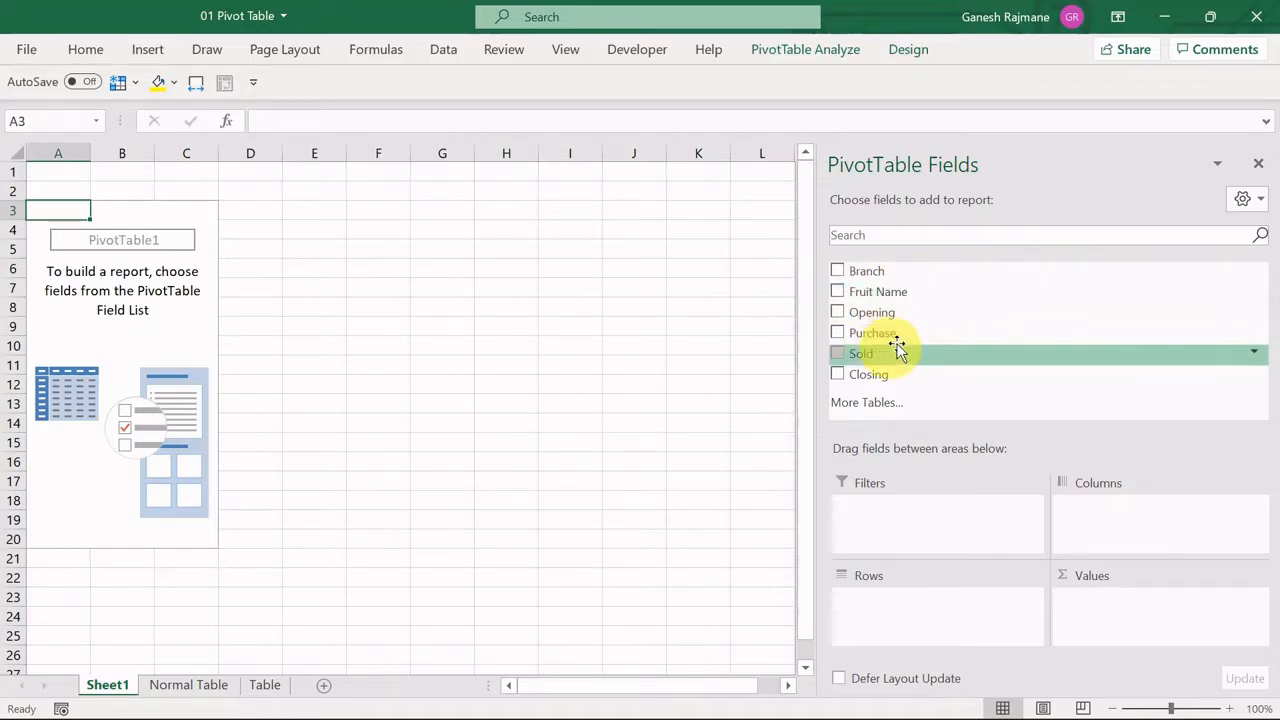
{"action": "left_click", "coordinate": [838, 292]}
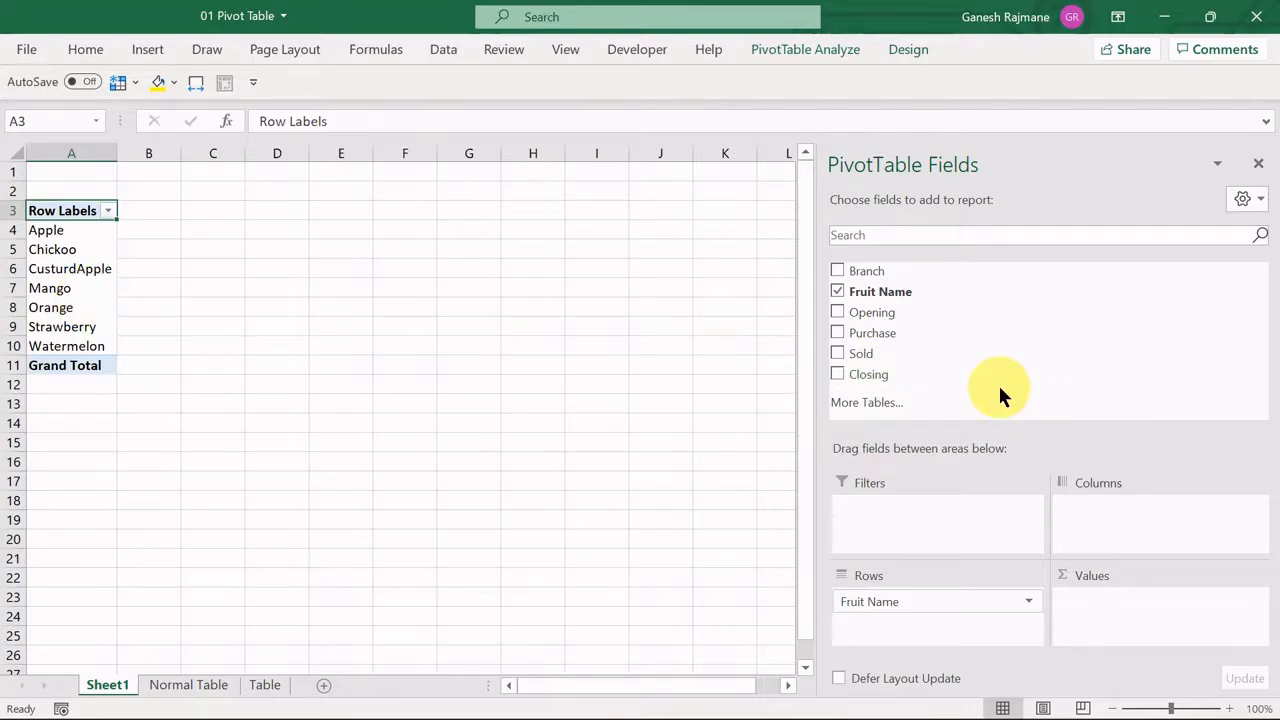
{"action": "left_click", "coordinate": [838, 376]}
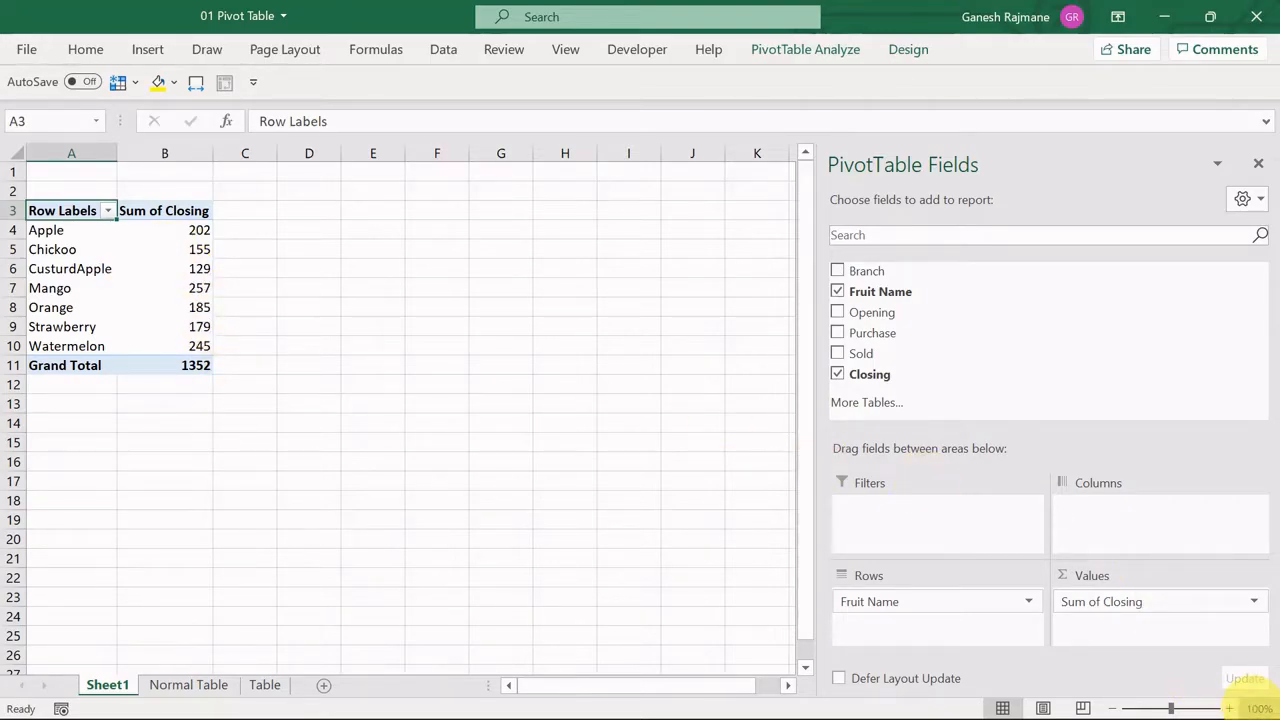
Step: Set the new worksheet's zoom to a custom 145%
{"action": "left_click", "coordinate": [1257, 708]}
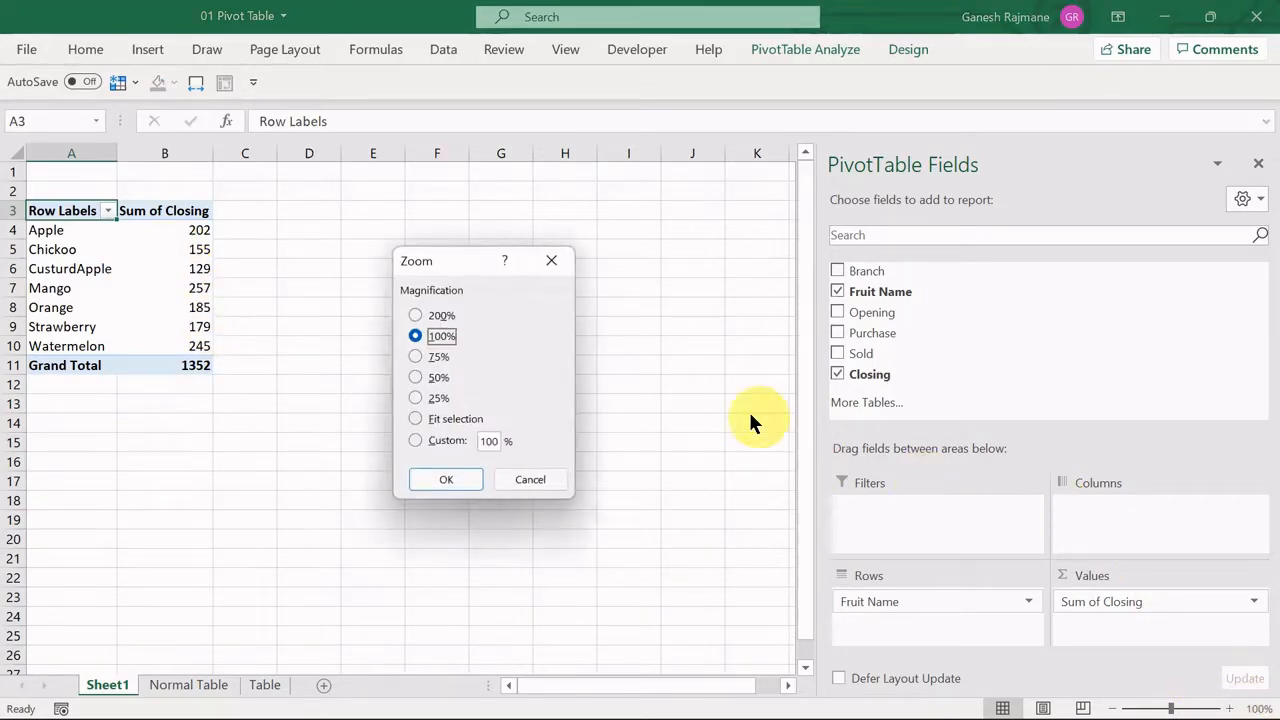
{"action": "left_click", "coordinate": [437, 447]}
{"action": "key", "text": "BackSpace"}
{"action": "type", "text": "145"}
{"action": "key", "text": "Return"}
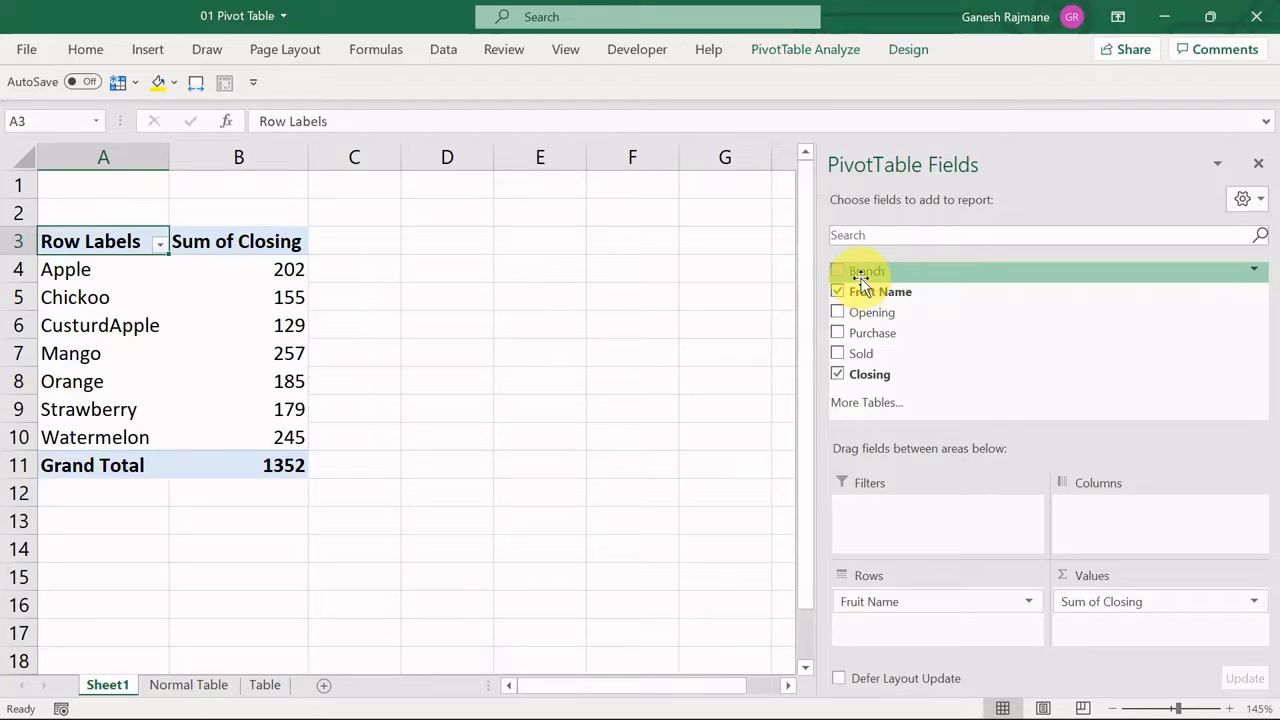
Step: Add Branch as a report filter and filter the pivot table to the Bhayander branch
{"action": "left_click_drag", "start_coordinate": [855, 276], "coordinate": [895, 508]}
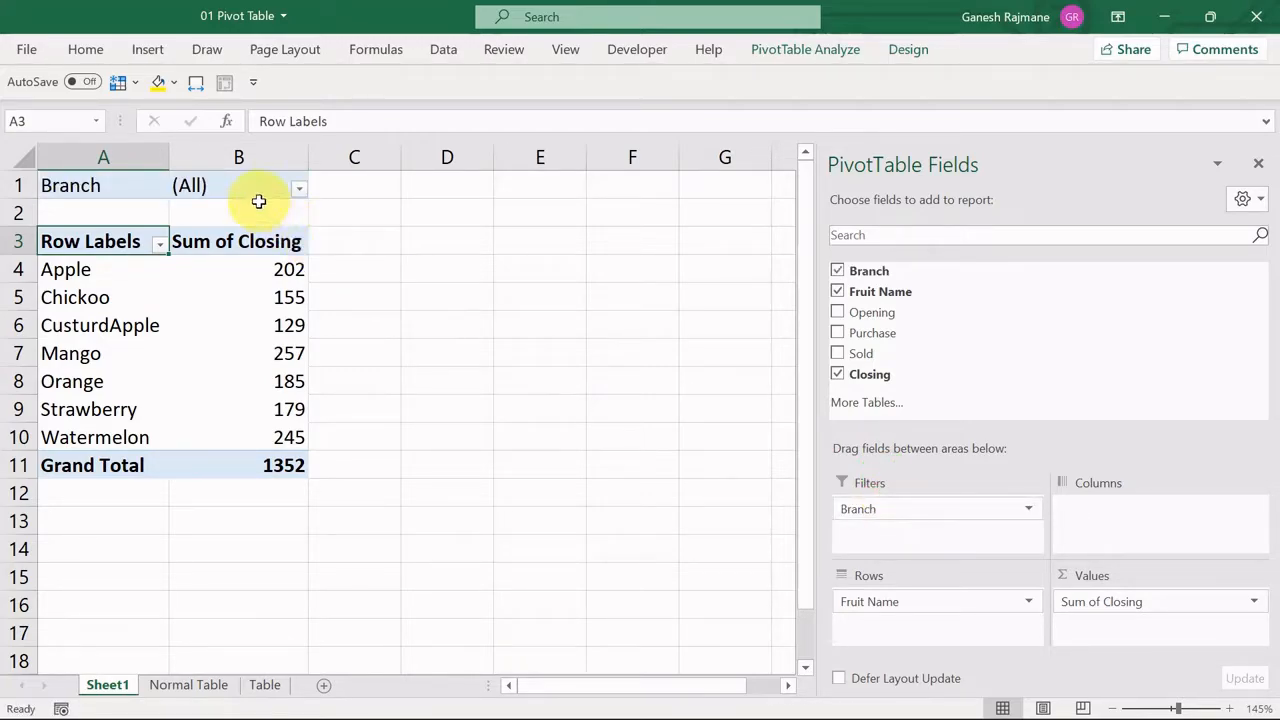
{"action": "left_click", "coordinate": [299, 188]}
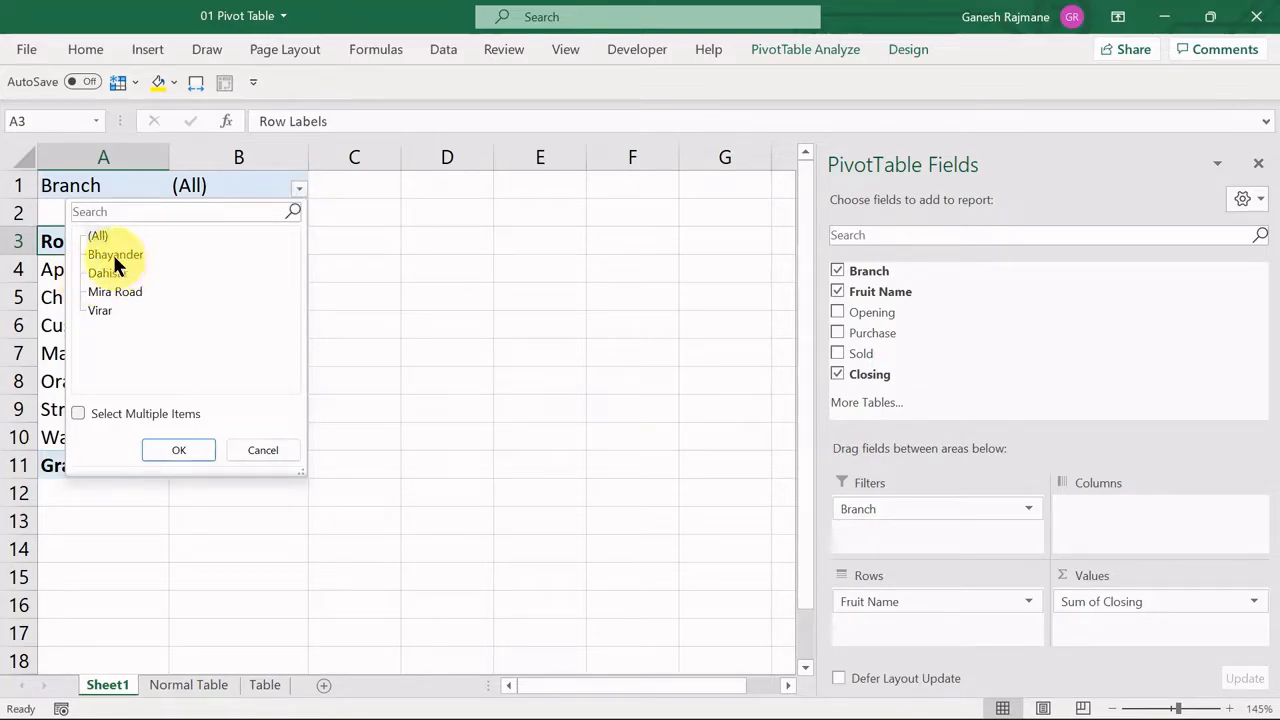
{"action": "left_click", "coordinate": [178, 449]}
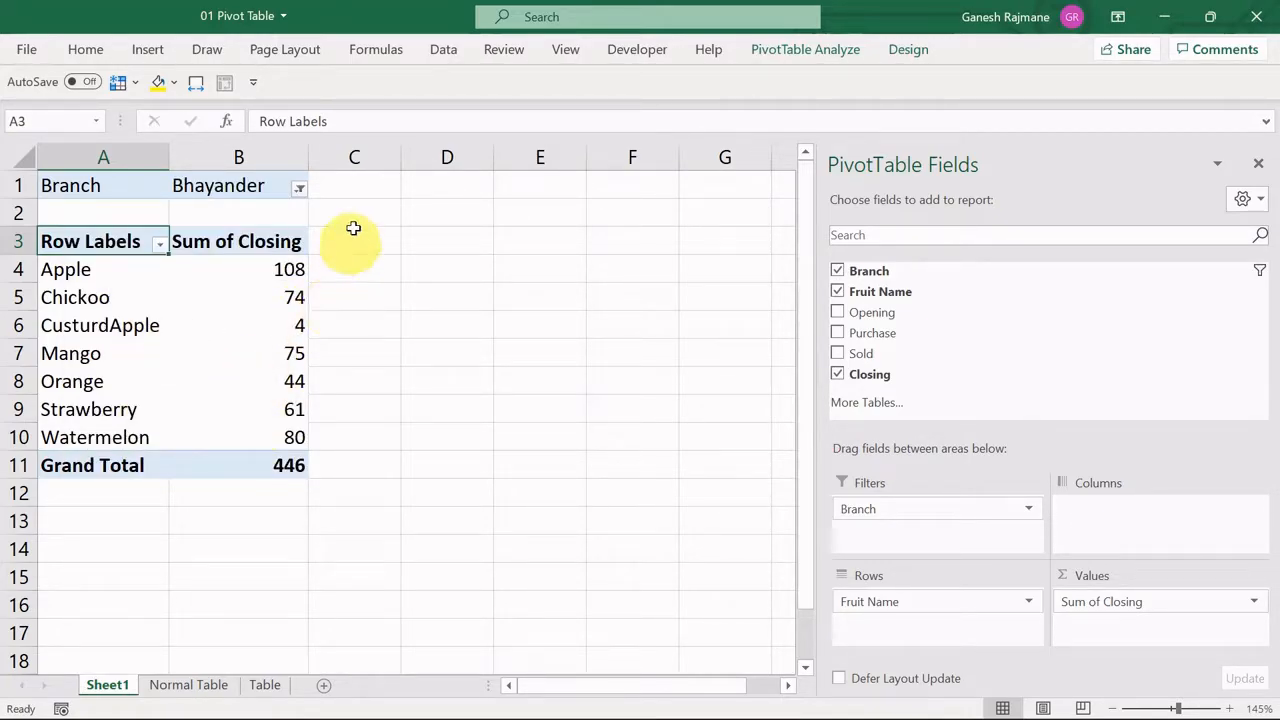
Step: Reset the Branch filter to all branches and move the Branch field from the filters to the columns
{"action": "left_click", "coordinate": [299, 189]}
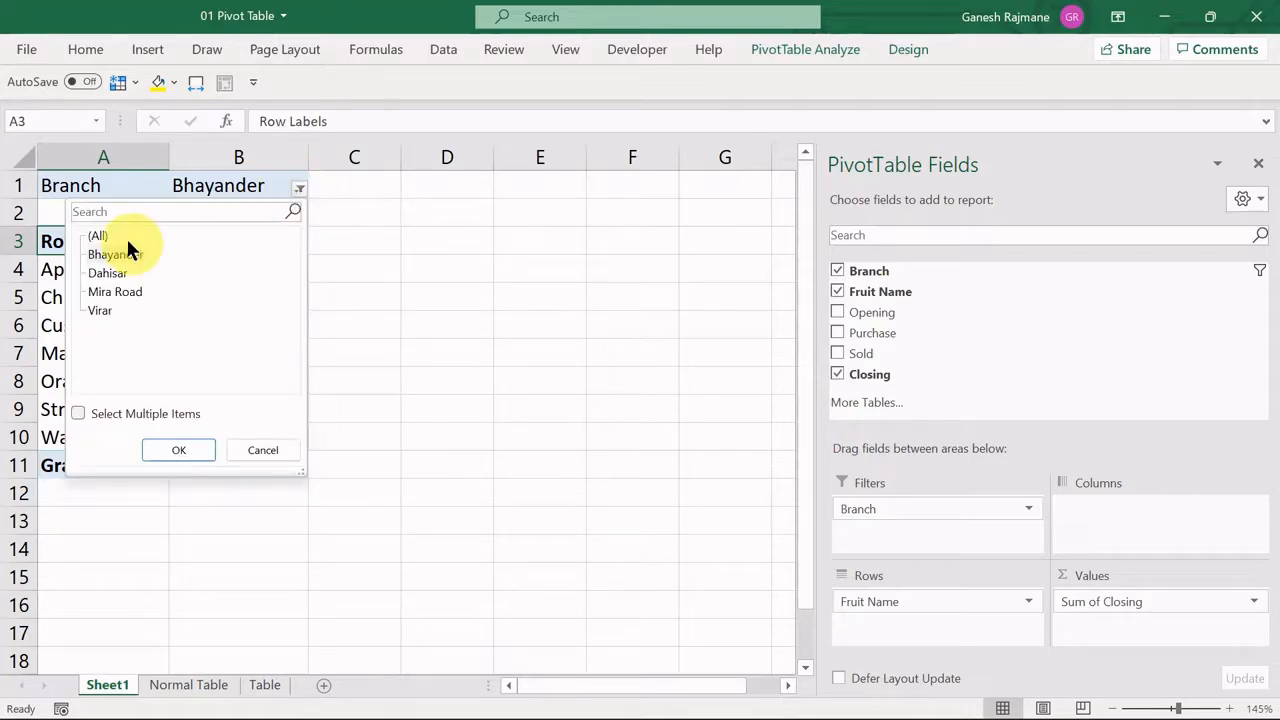
{"action": "left_click", "coordinate": [166, 449]}
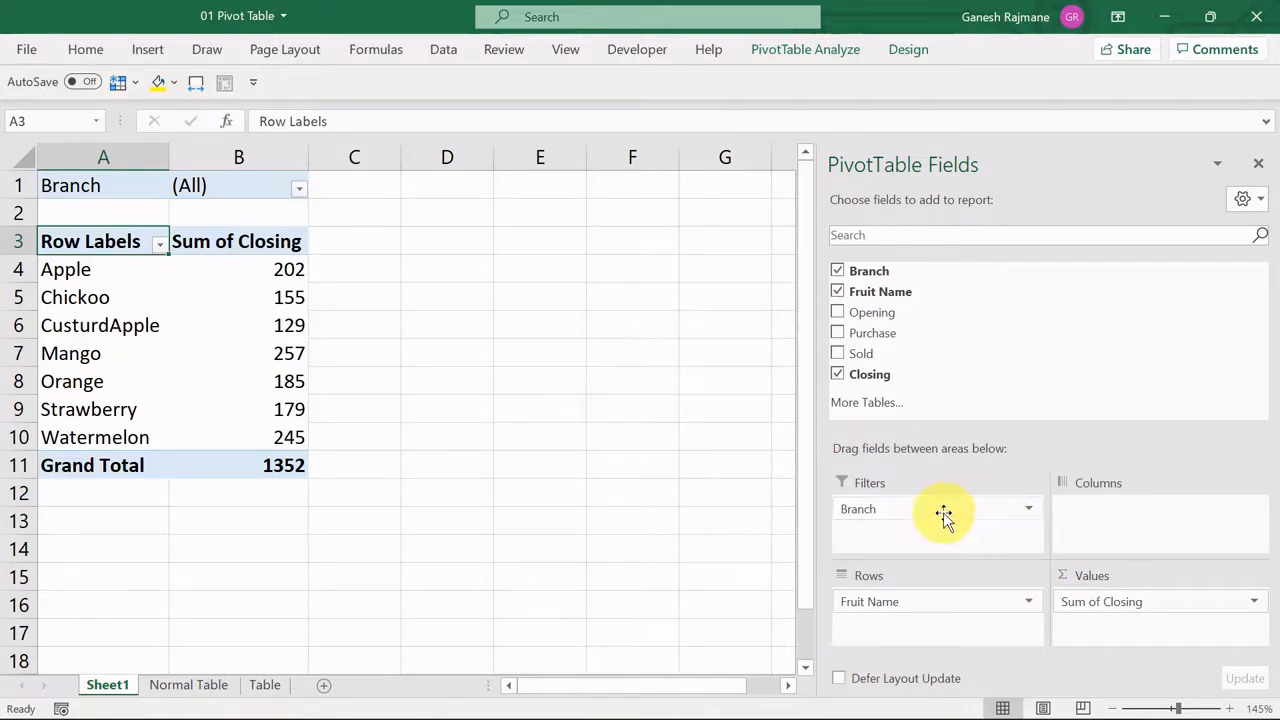
{"action": "left_click_drag", "start_coordinate": [944, 515], "coordinate": [1113, 515]}
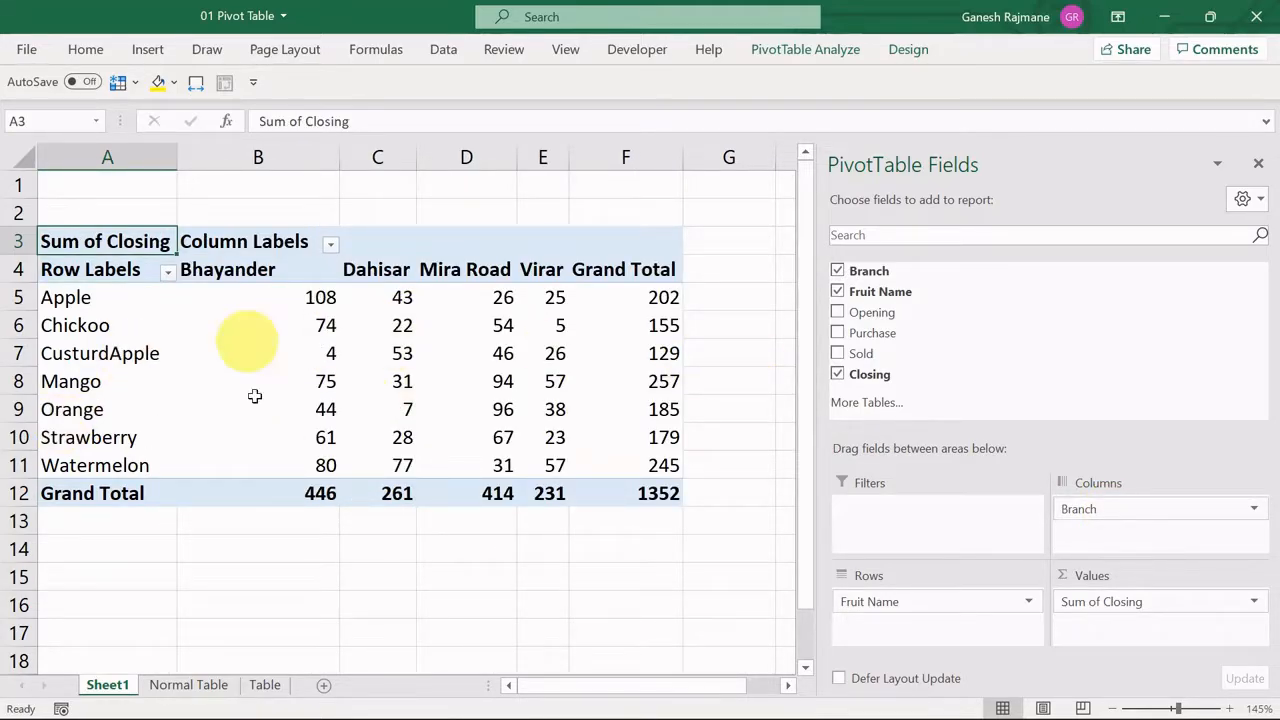
Step: Rearrange the pivot fields so that Branch is in the rows with Fruit Name nested beneath it
{"action": "mouse_move", "coordinate": [946, 605]}
{"action": "left_mouse_down"}
{"action": "mouse_move", "coordinate": [1151, 523]}
{"action": "mouse_move", "coordinate": [1137, 509]}
{"action": "mouse_move", "coordinate": [1037, 589]}
{"action": "mouse_move", "coordinate": [958, 610]}
{"action": "left_mouse_up"}
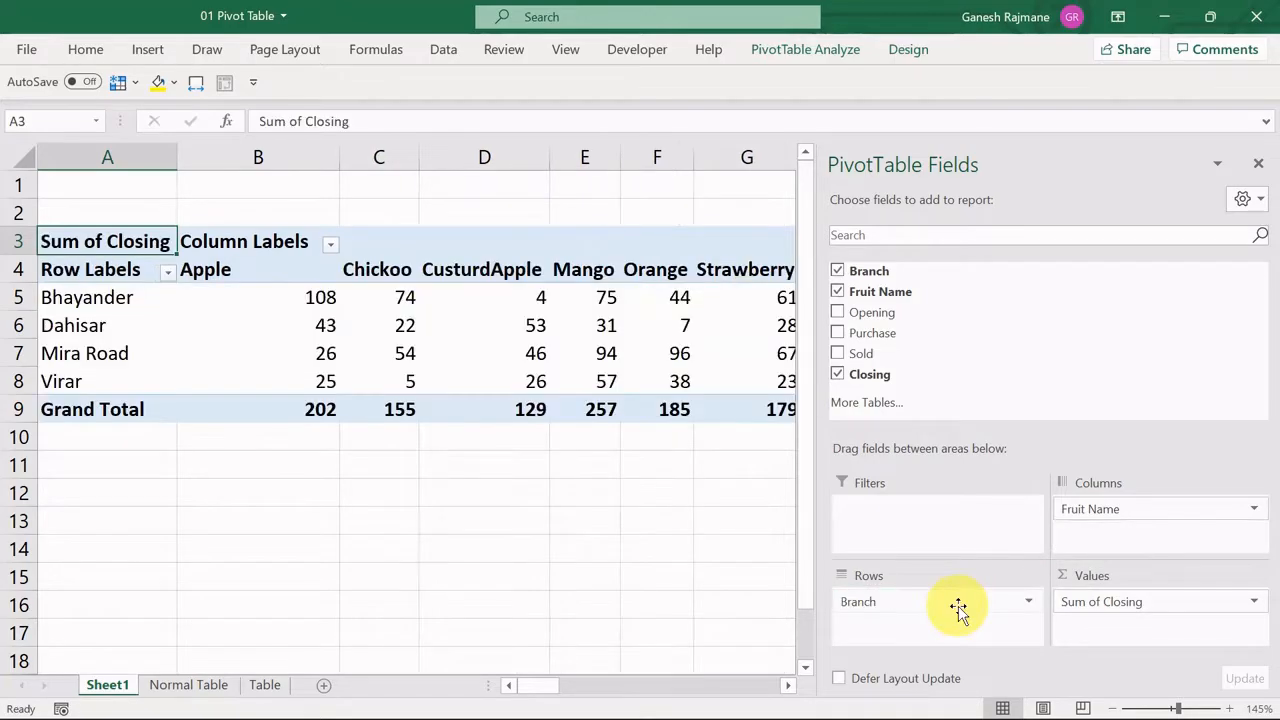
{"action": "mouse_move", "coordinate": [514, 681]}
{"action": "left_mouse_down"}
{"action": "mouse_move", "coordinate": [594, 677]}
{"action": "mouse_move", "coordinate": [494, 678]}
{"action": "left_mouse_up"}
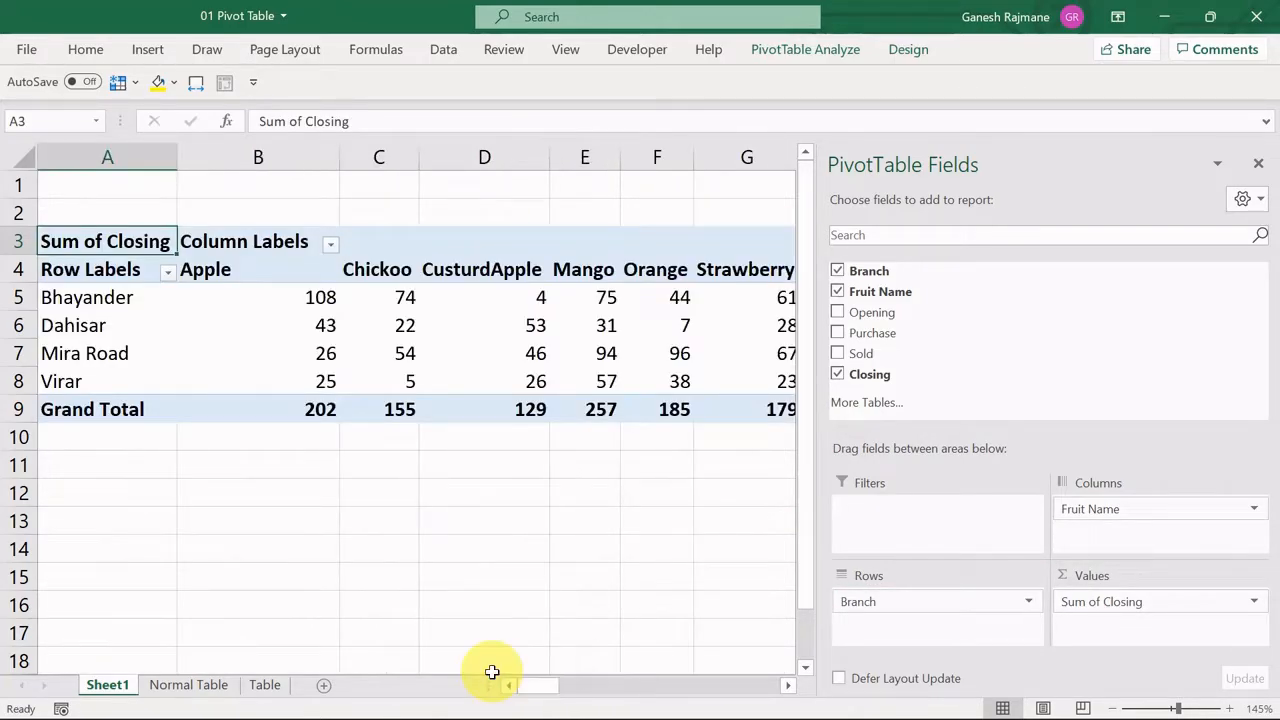
{"action": "left_click_drag", "start_coordinate": [1095, 511], "coordinate": [905, 625]}
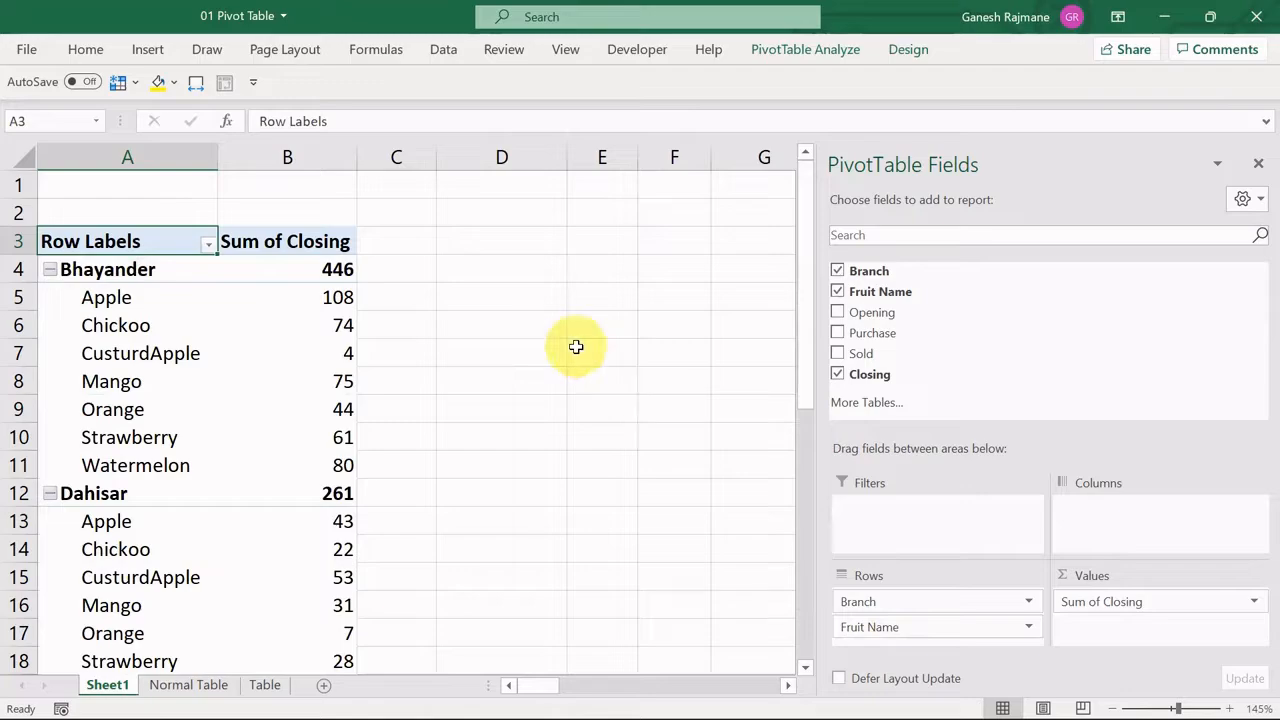
Step: Hide the PivotTable field list and show it again
{"action": "left_click", "coordinate": [251, 354]}
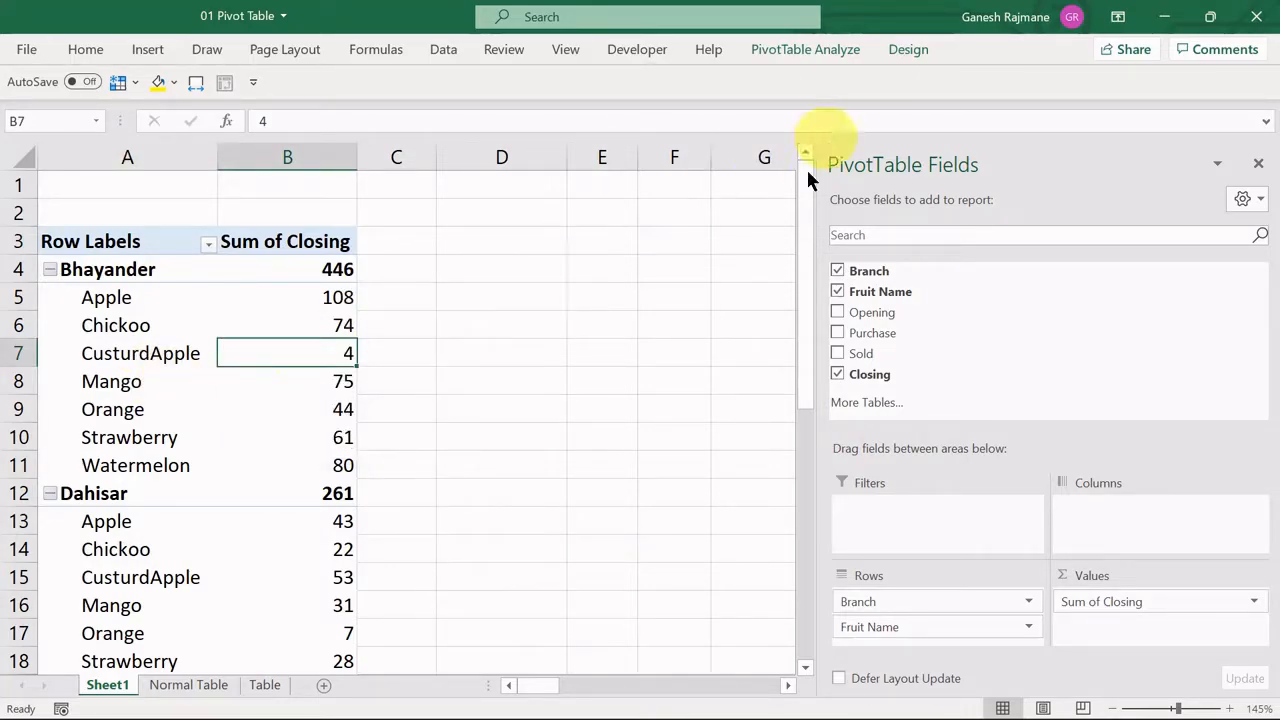
{"action": "left_click", "coordinate": [802, 58]}
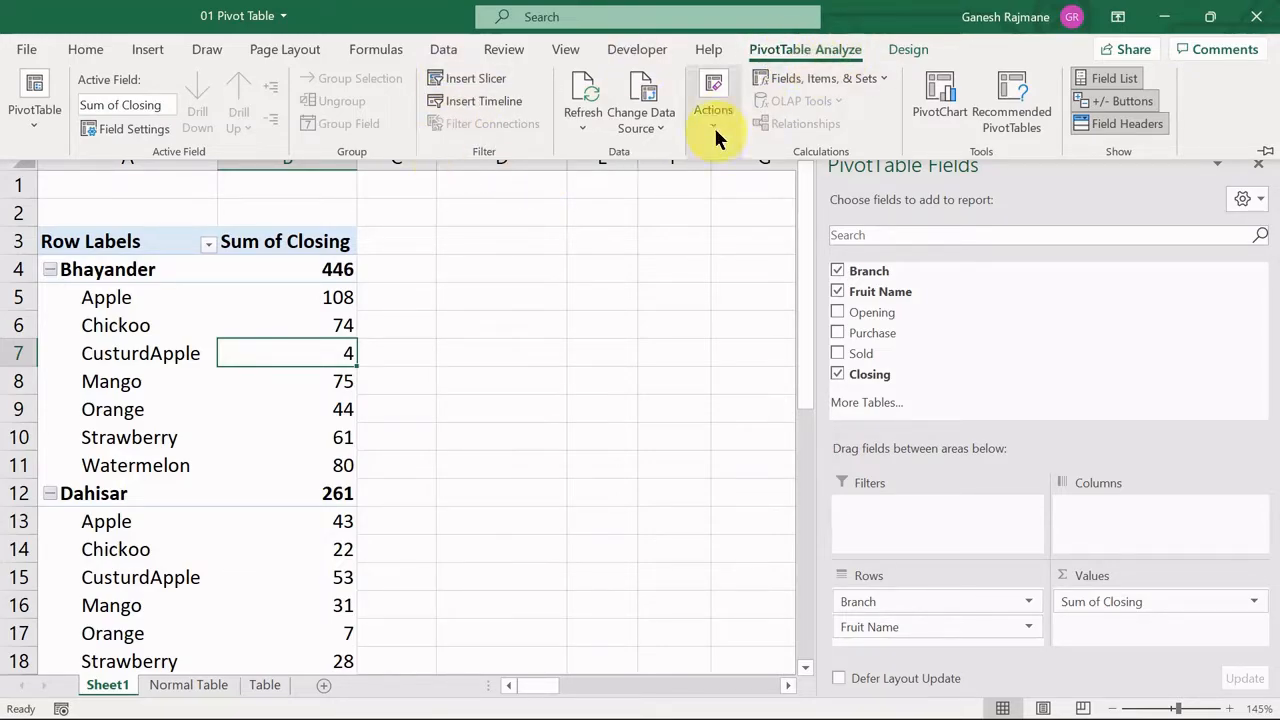
{"action": "left_click", "coordinate": [1112, 79]}
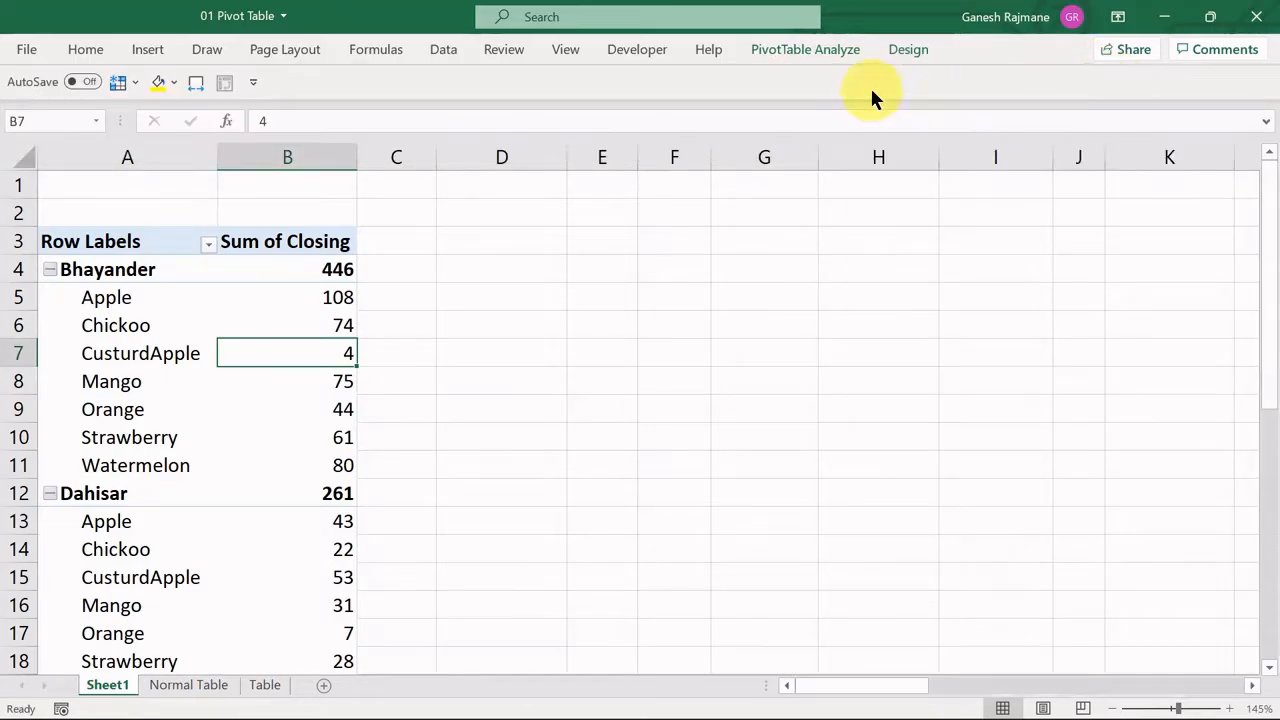
{"action": "left_click", "coordinate": [764, 52]}
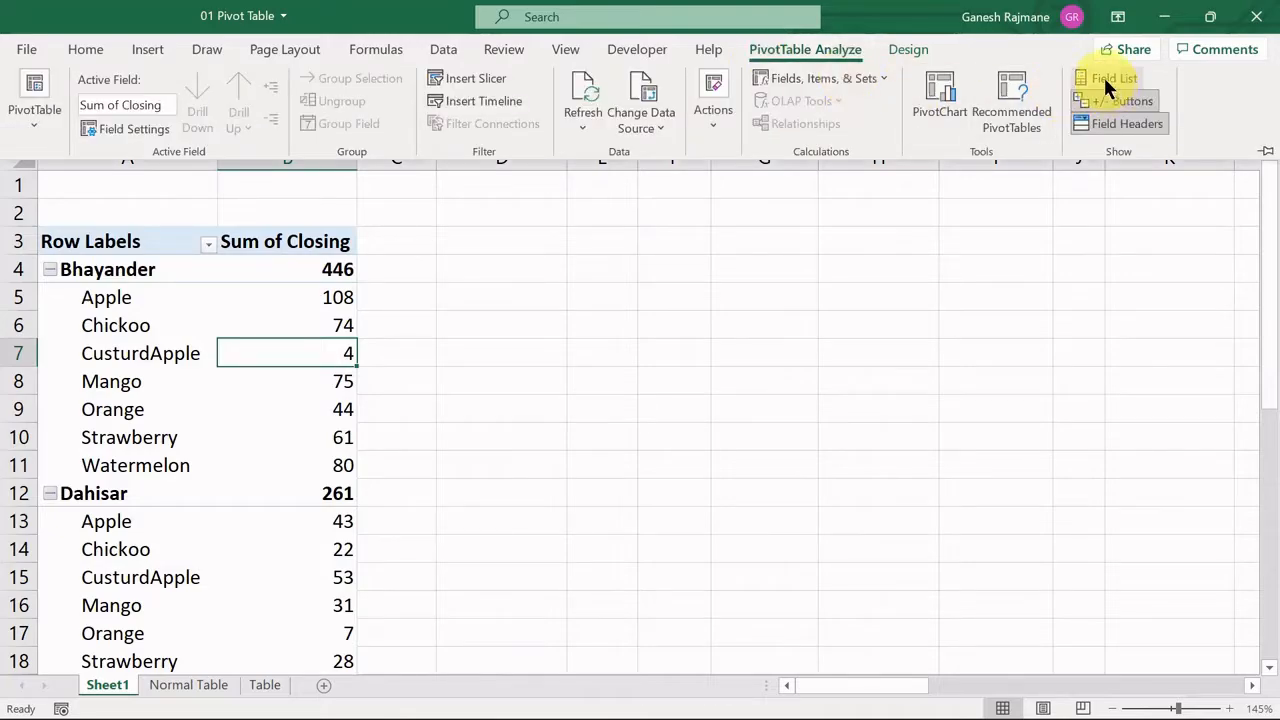
{"action": "left_click", "coordinate": [1108, 80]}
Step: Confirm 'Normal Table'!$B$3:$G$31 as the PivotTable's data source and refresh the pivot table
{"action": "left_click", "coordinate": [777, 47]}
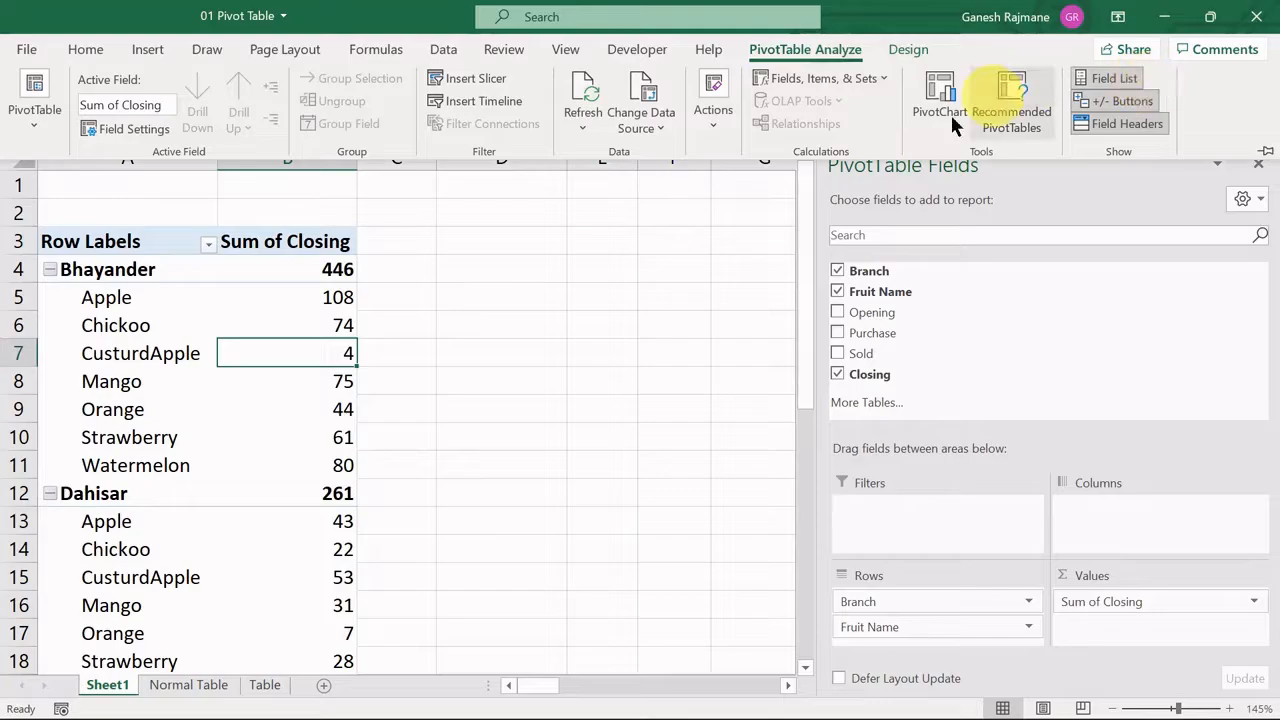
{"action": "left_click", "coordinate": [658, 119]}
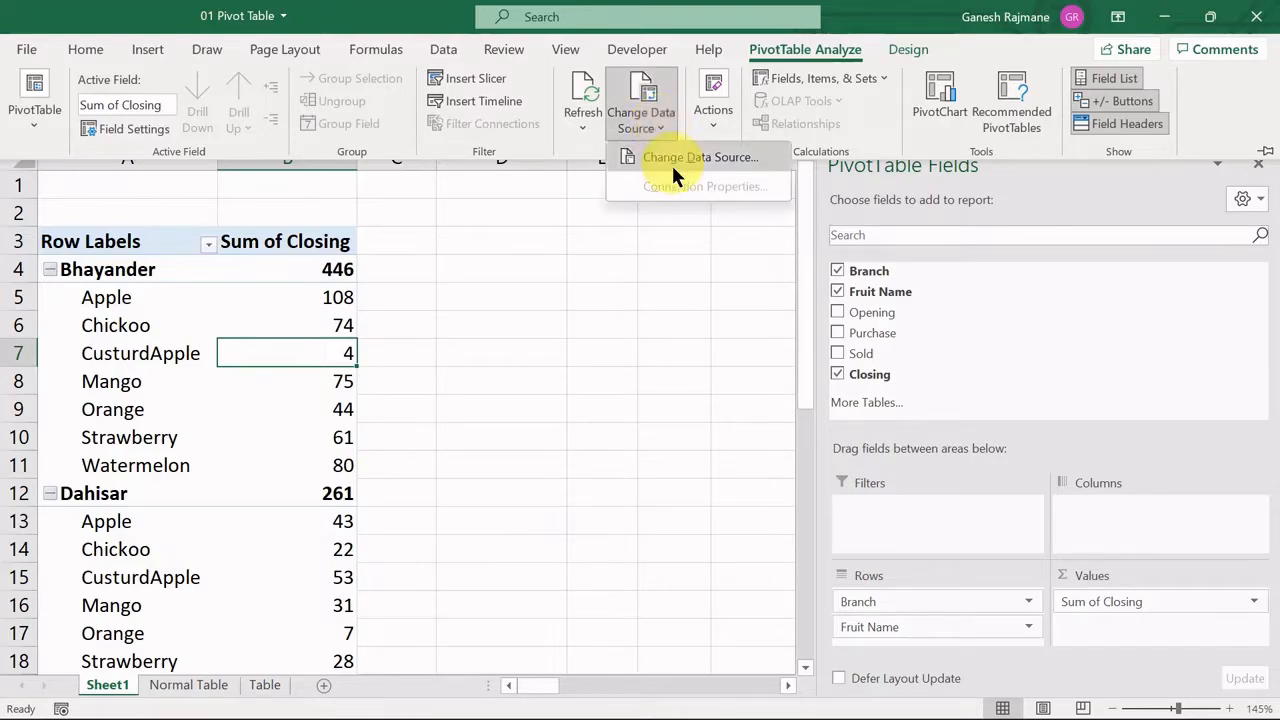
{"action": "left_click", "coordinate": [672, 160]}
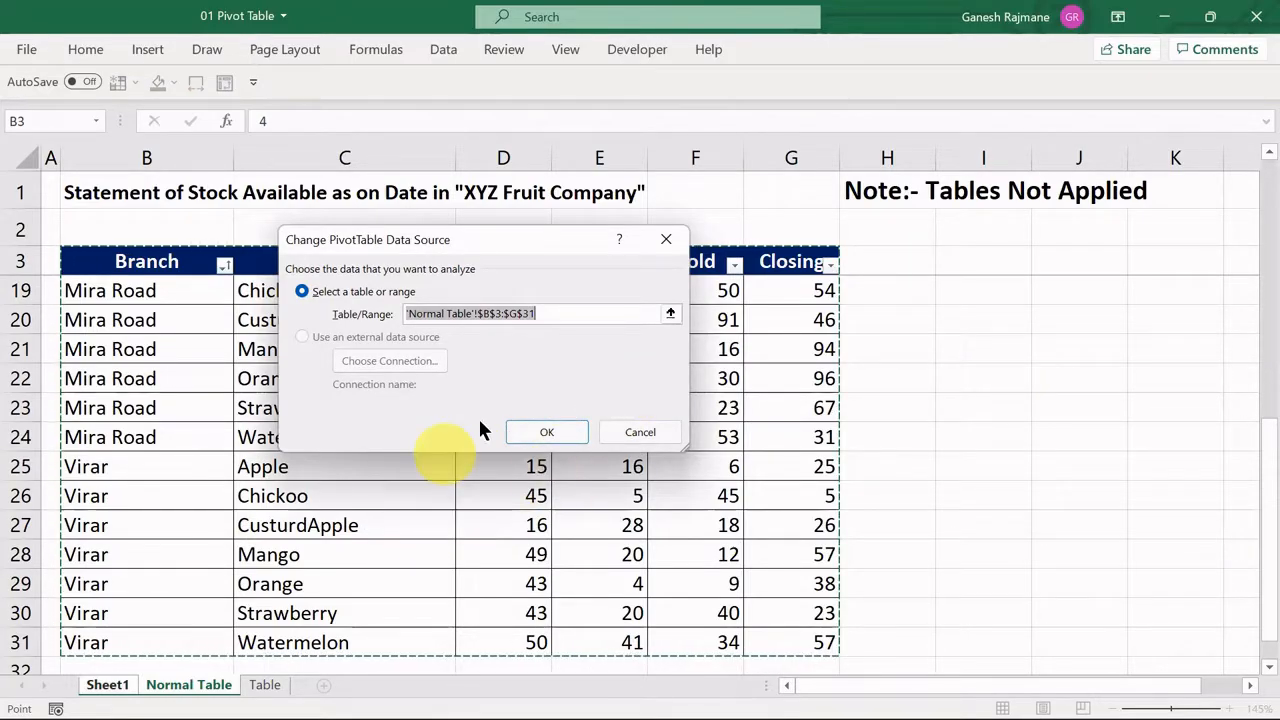
{"action": "left_click", "coordinate": [543, 434]}
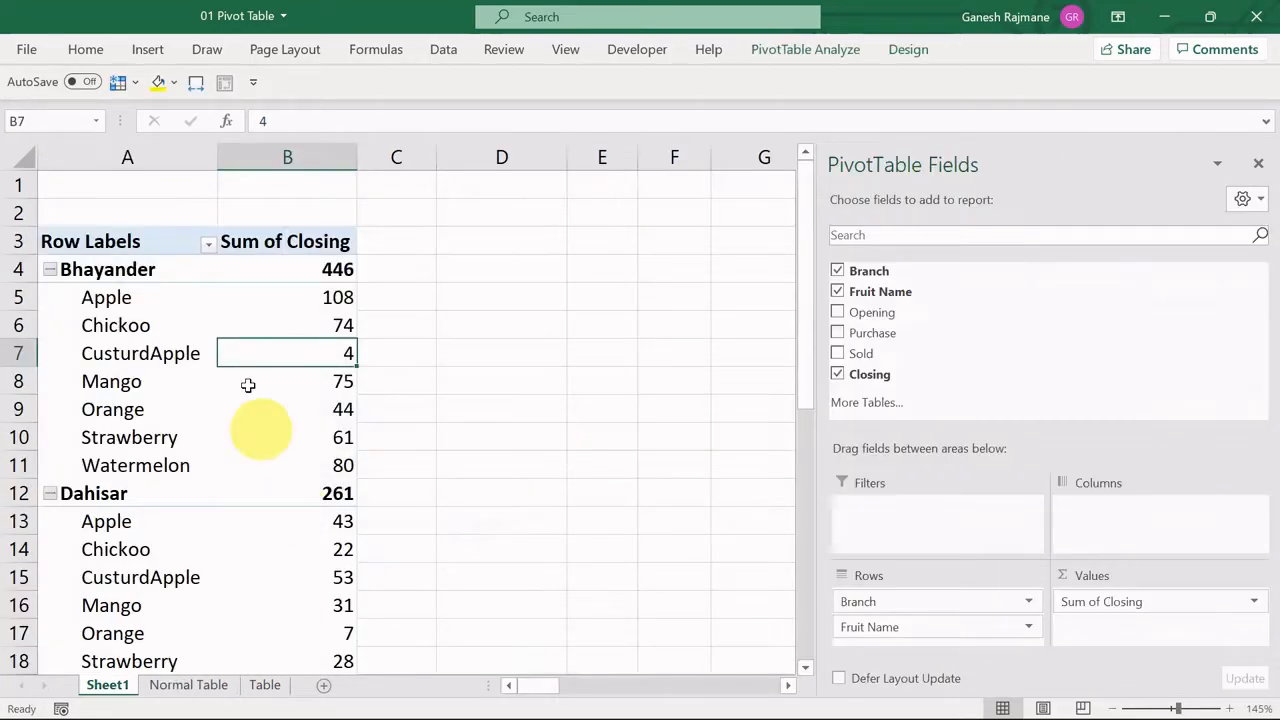
{"action": "right_click", "coordinate": [247, 383]}
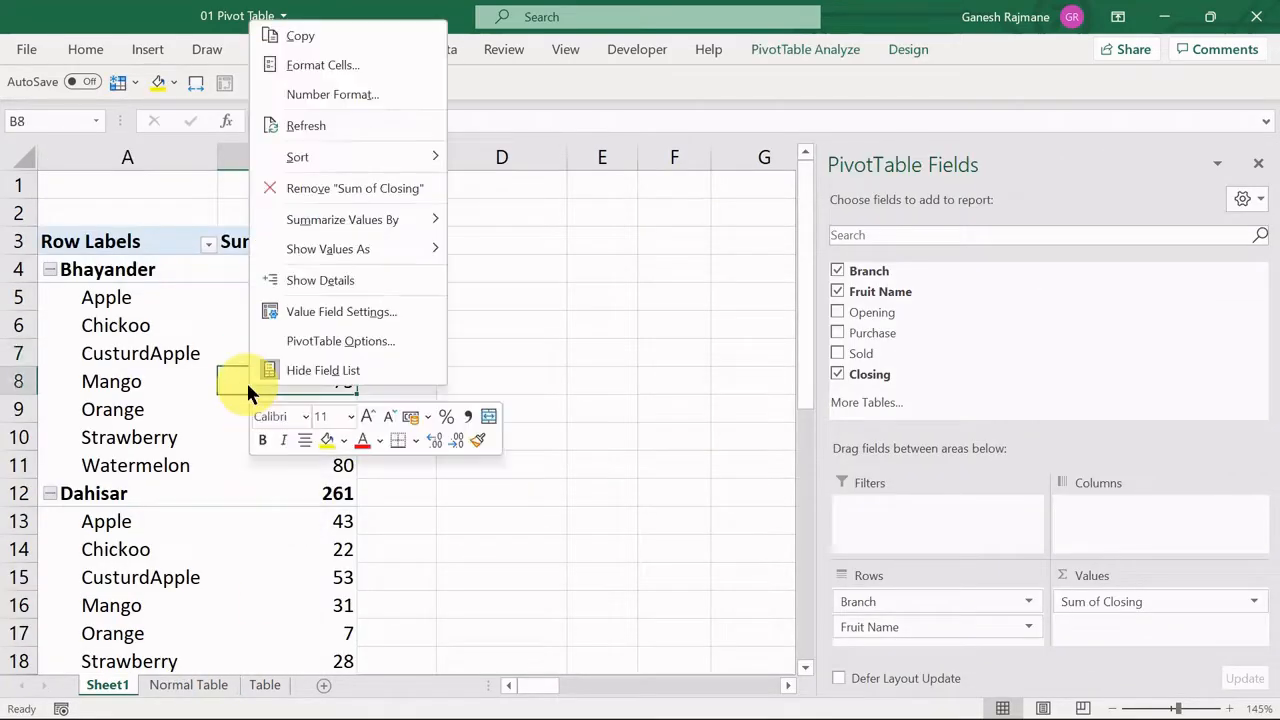
{"action": "left_click", "coordinate": [342, 132]}
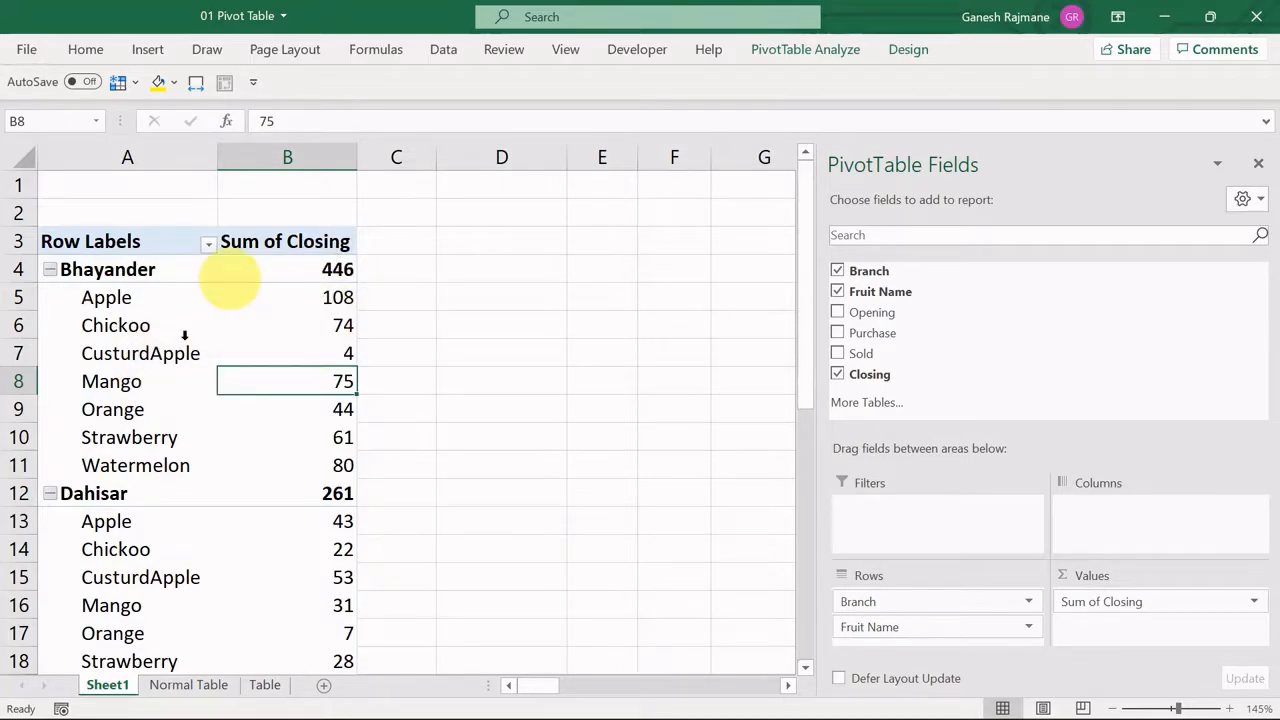
Step: Try a light grey style on the PivotTable, and settle on the orange style from the first row of the Medium group
{"action": "left_click", "coordinate": [802, 50]}
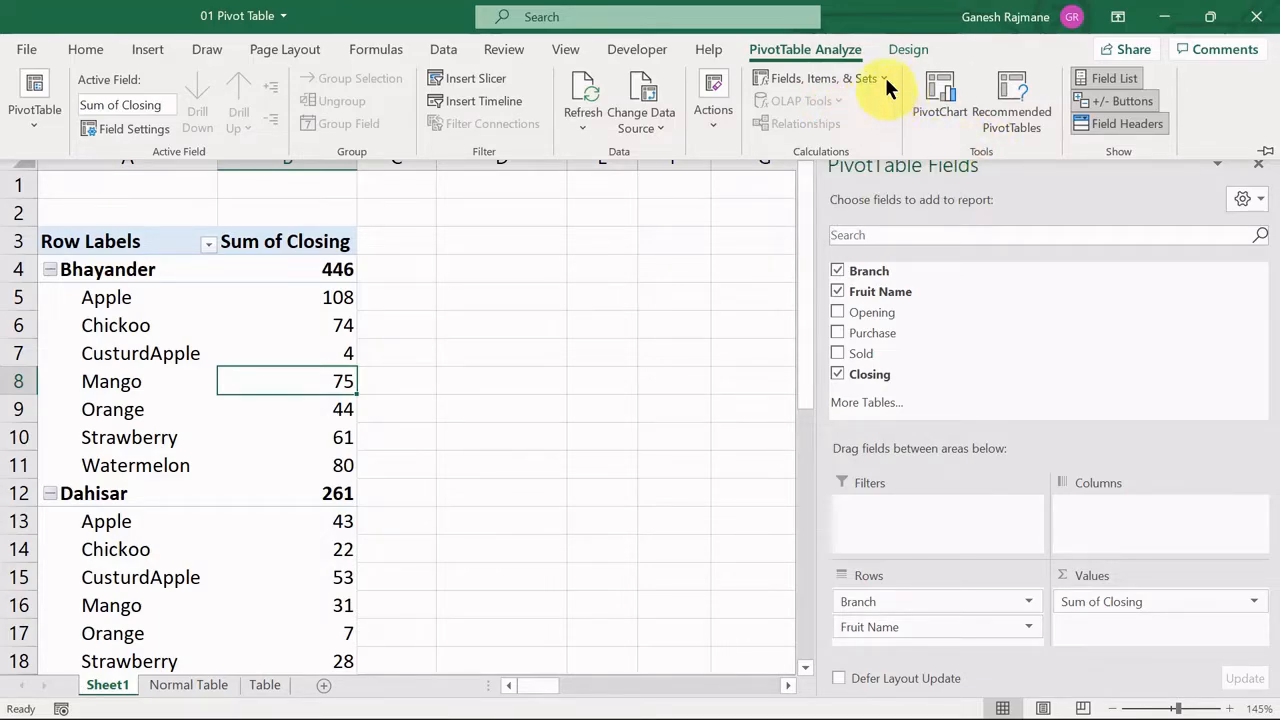
{"action": "left_click", "coordinate": [906, 50]}
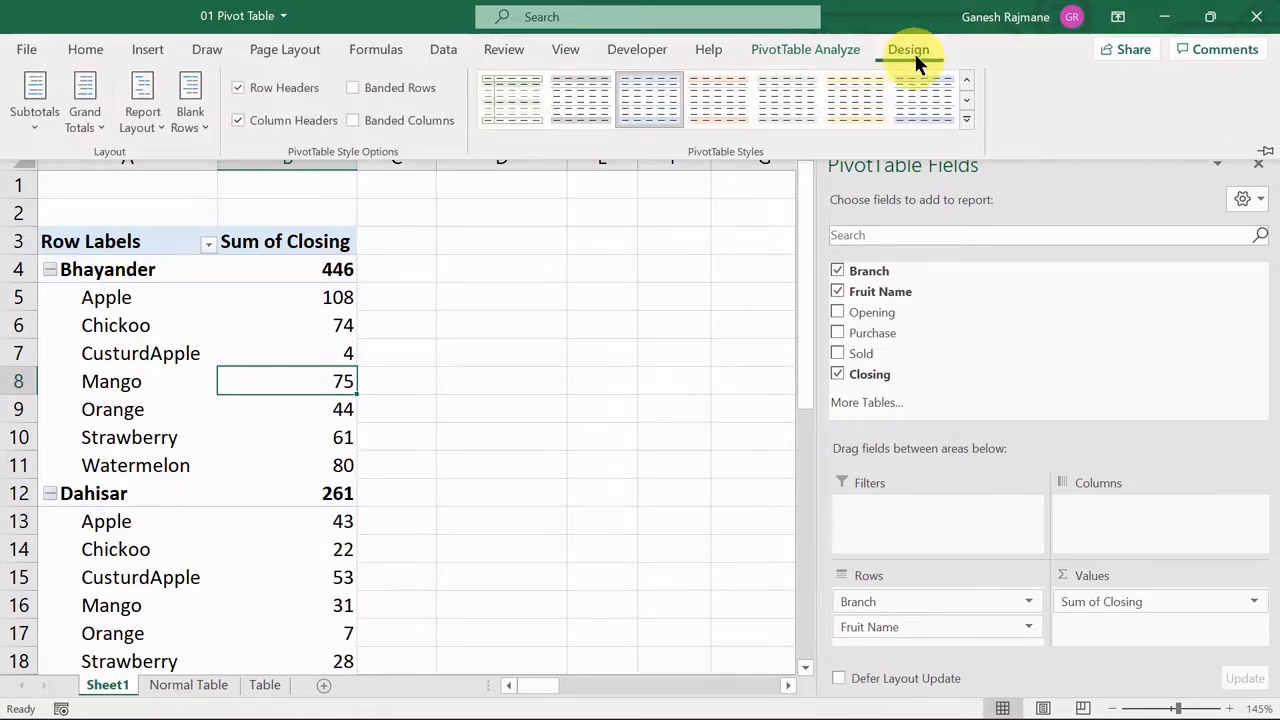
{"action": "left_click", "coordinate": [967, 121]}
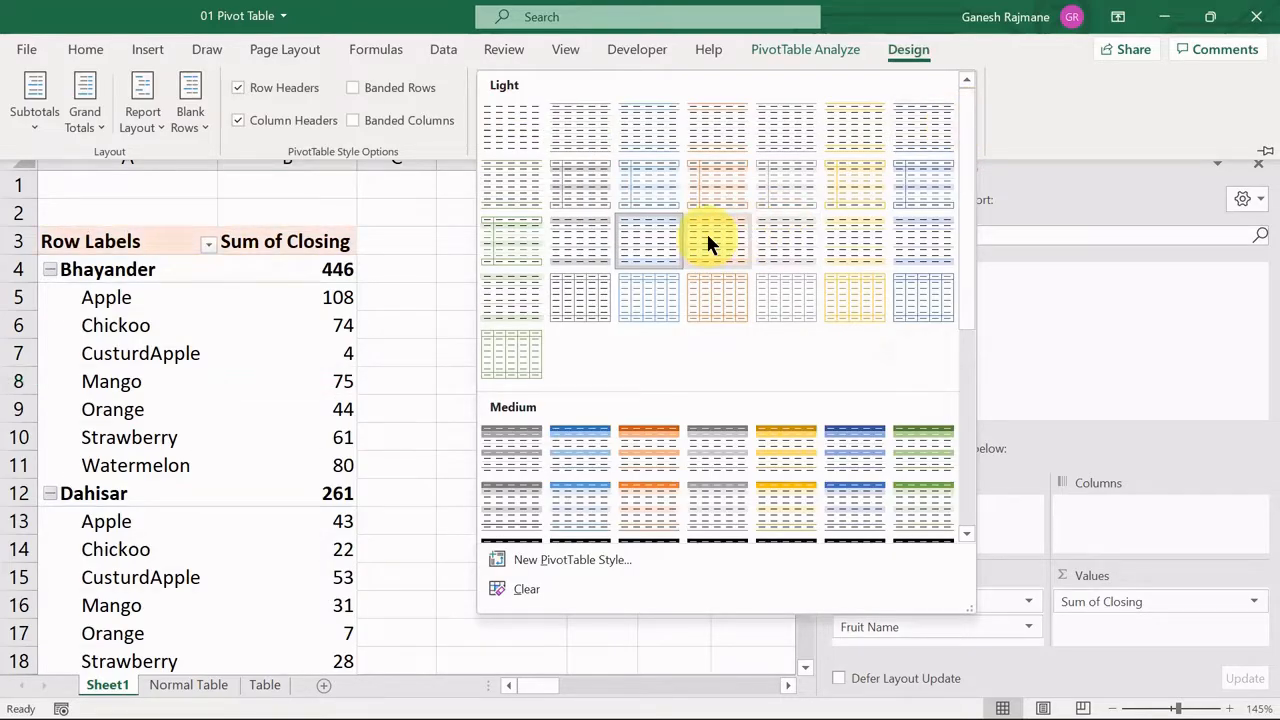
{"action": "left_click", "coordinate": [774, 242]}
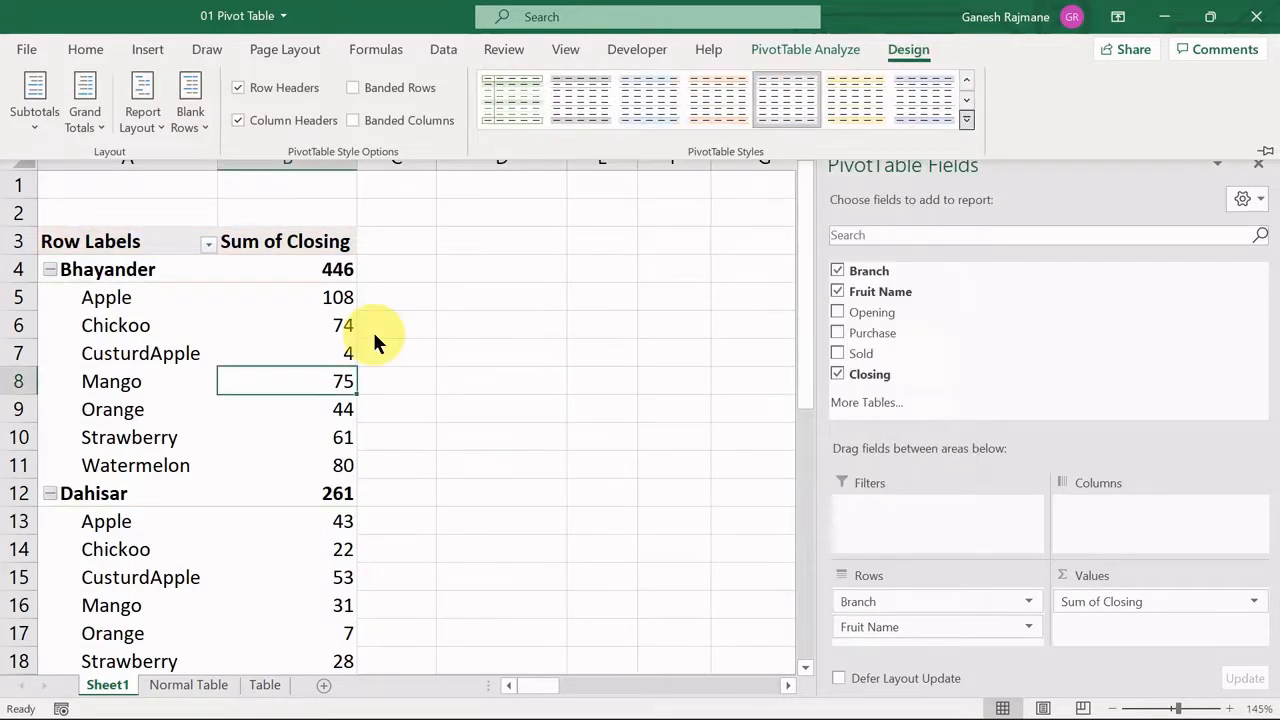
{"action": "left_click", "coordinate": [967, 121]}
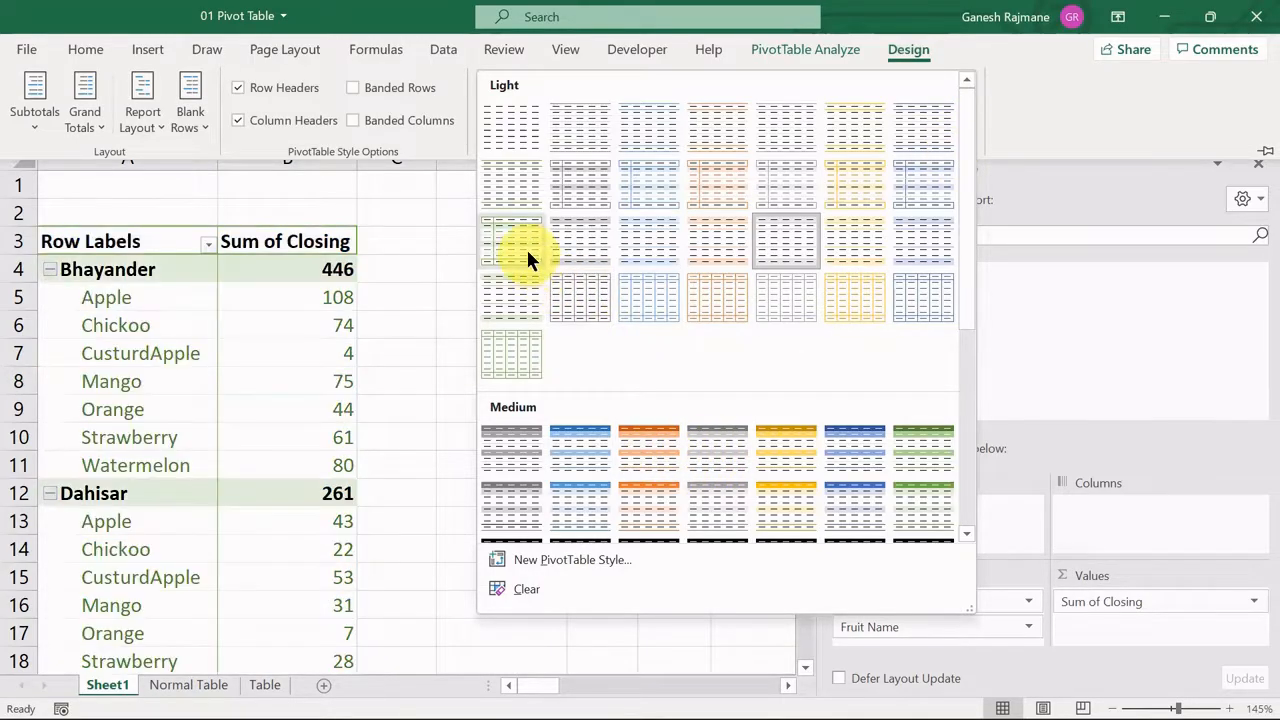
{"action": "left_click", "coordinate": [643, 455]}
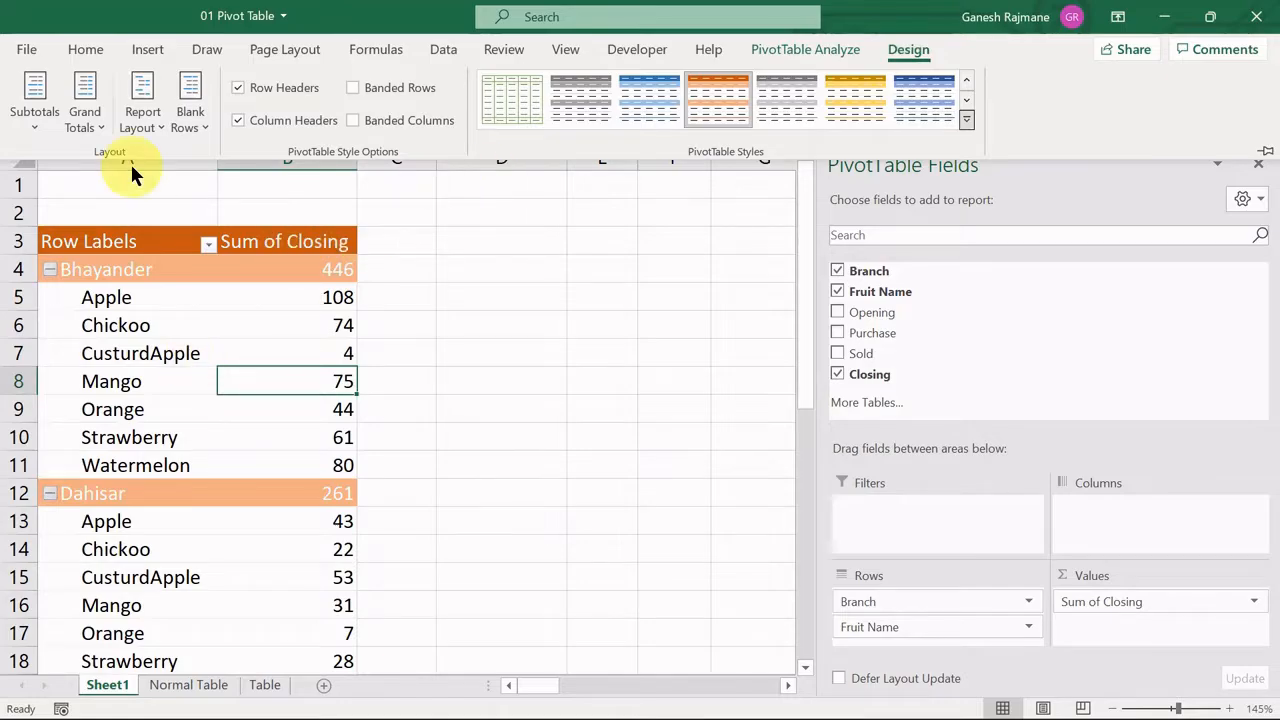
Step: Show all subtotals at the bottom of each group and set the report layout to tabular form
{"action": "left_click", "coordinate": [22, 133]}
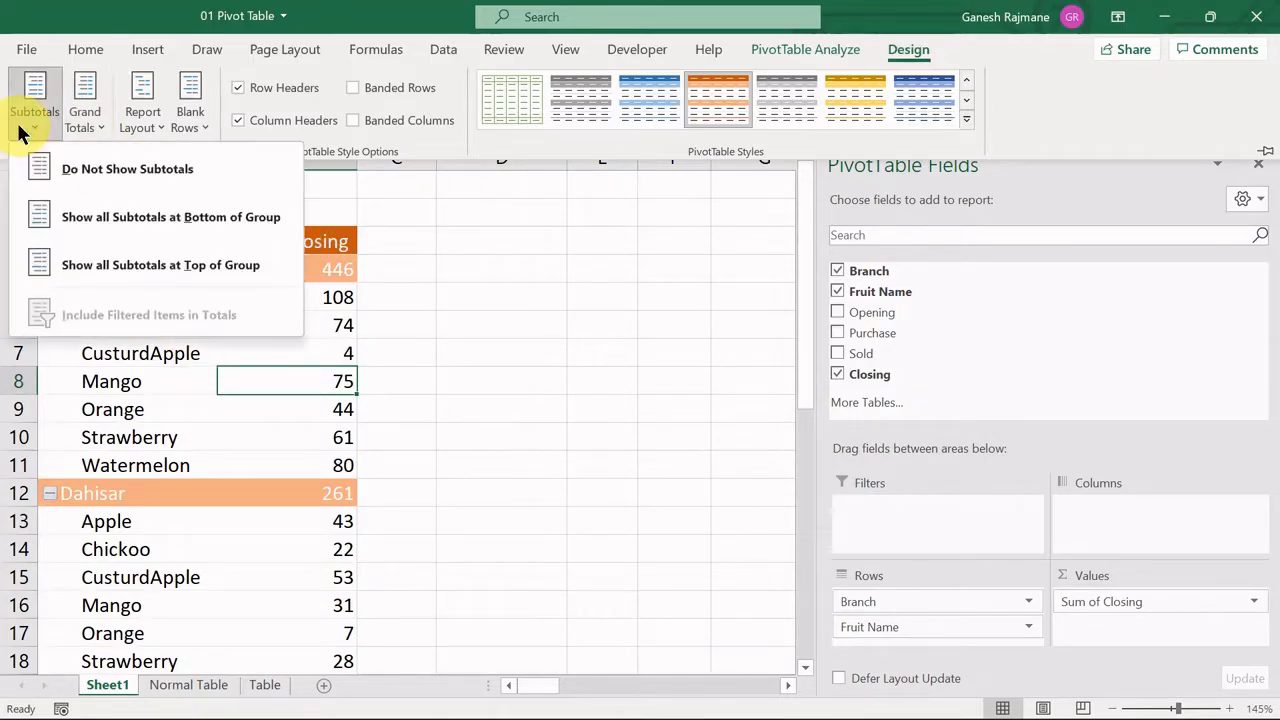
{"action": "left_click", "coordinate": [116, 226]}
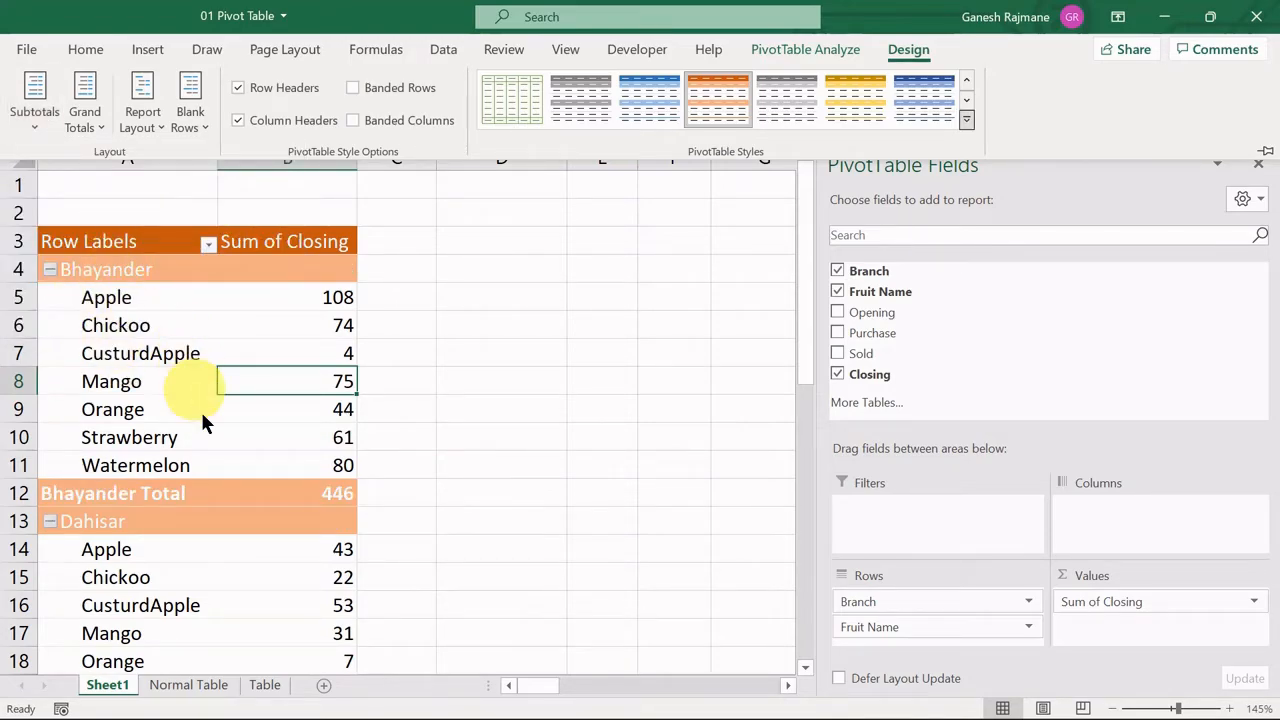
{"action": "left_click", "coordinate": [147, 112]}
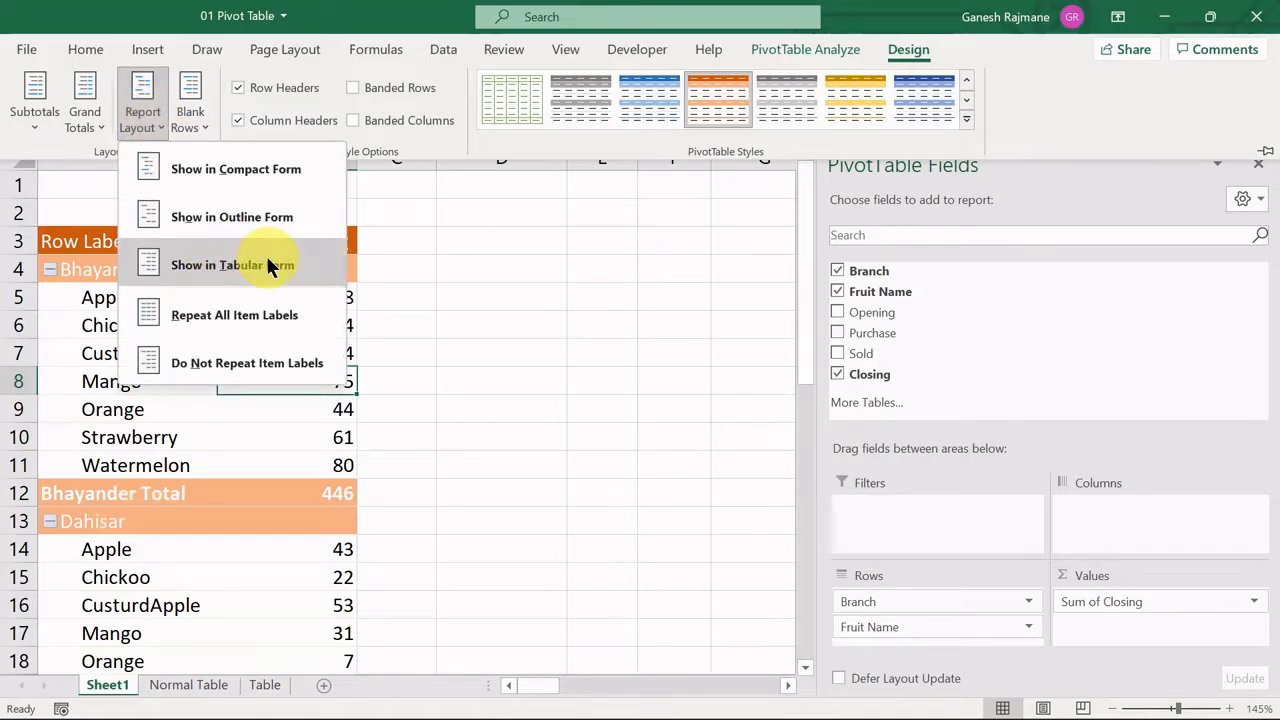
{"action": "left_click", "coordinate": [225, 264]}
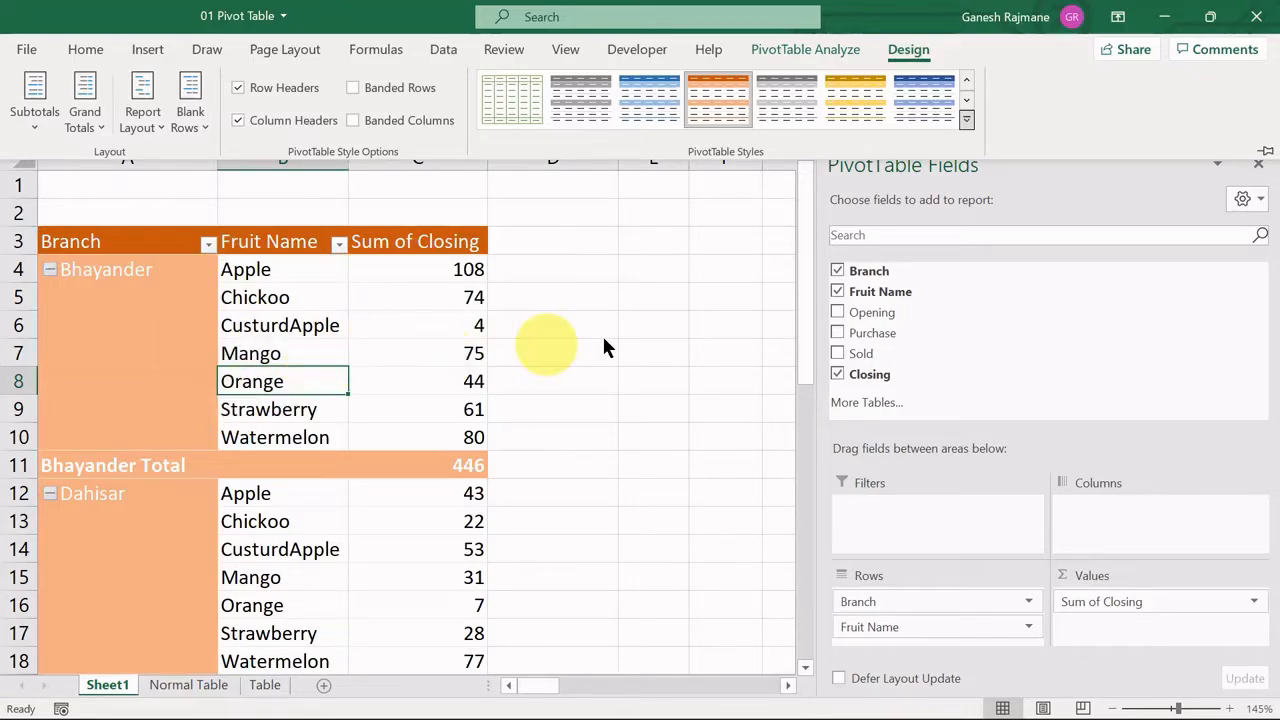
{"action": "left_click", "coordinate": [100, 122]}
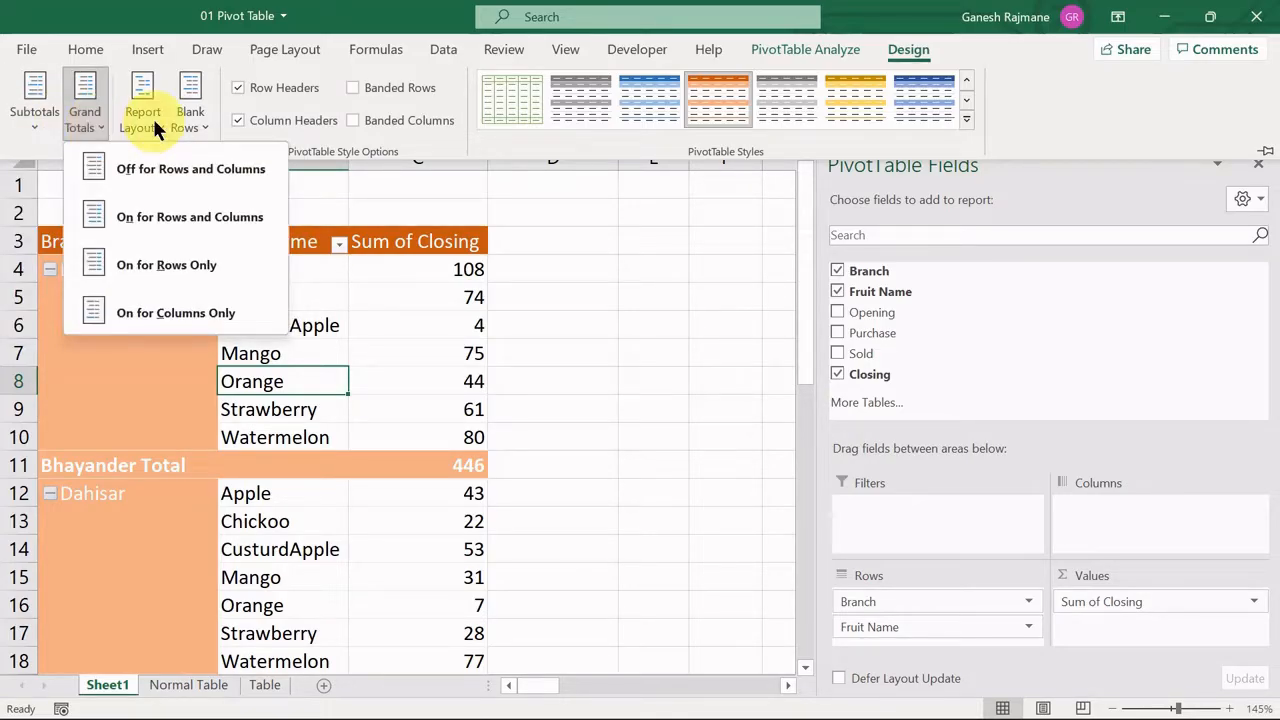
{"action": "left_click", "coordinate": [505, 250]}
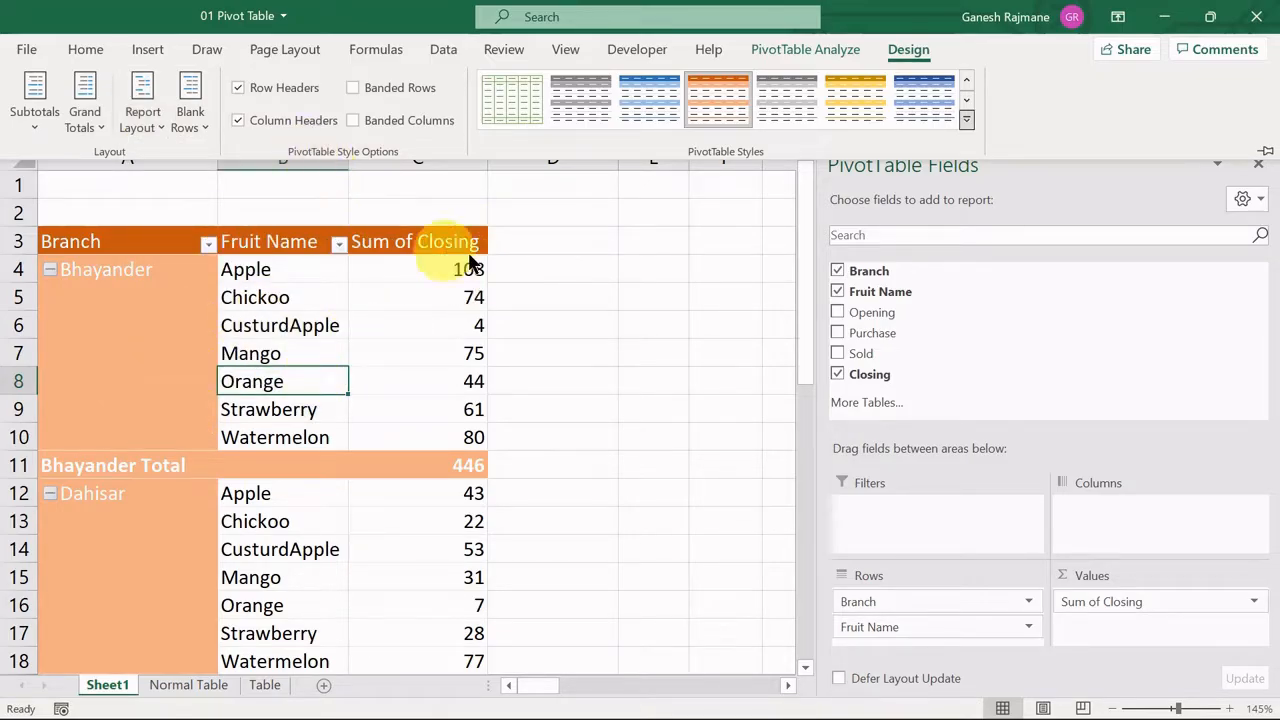
{"action": "left_click", "coordinate": [773, 243]}
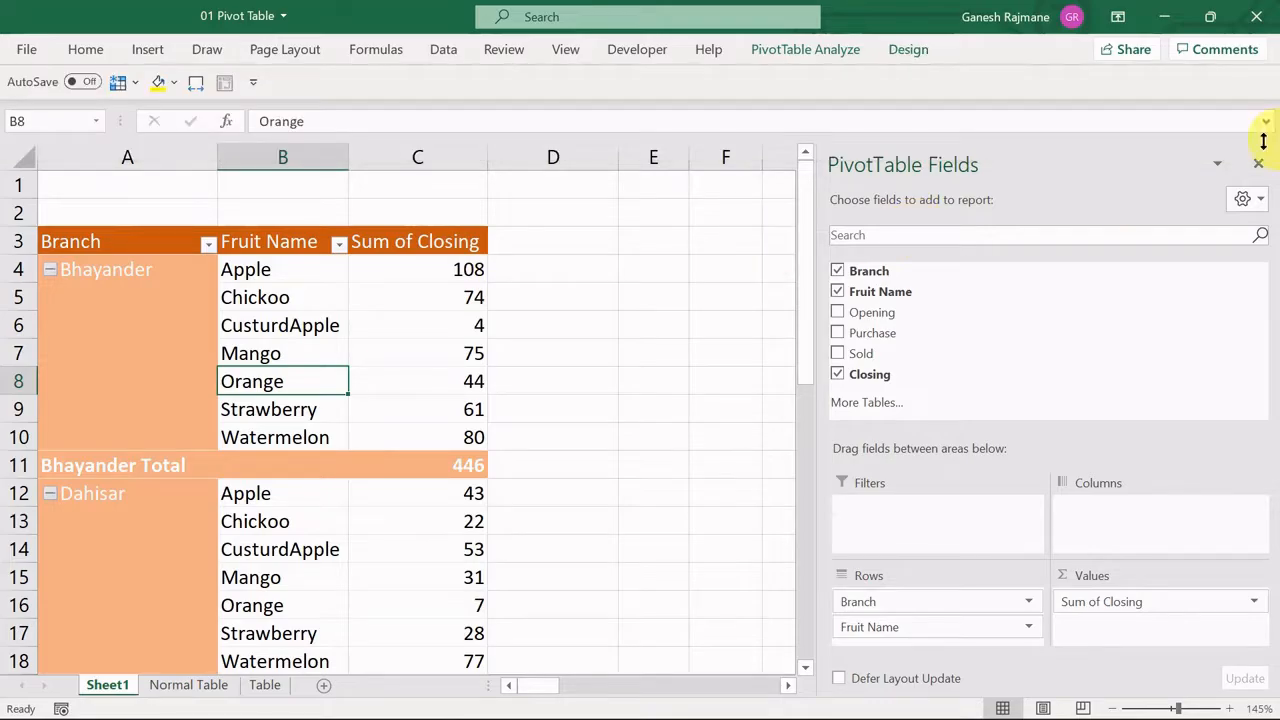
Step: Hide the worksheet gridlines around the PivotTable
{"action": "left_click", "coordinate": [565, 49]}
{"action": "left_click", "coordinate": [481, 120]}
{"action": "left_click", "coordinate": [503, 238]}
{"action": "left_click", "coordinate": [452, 232]}
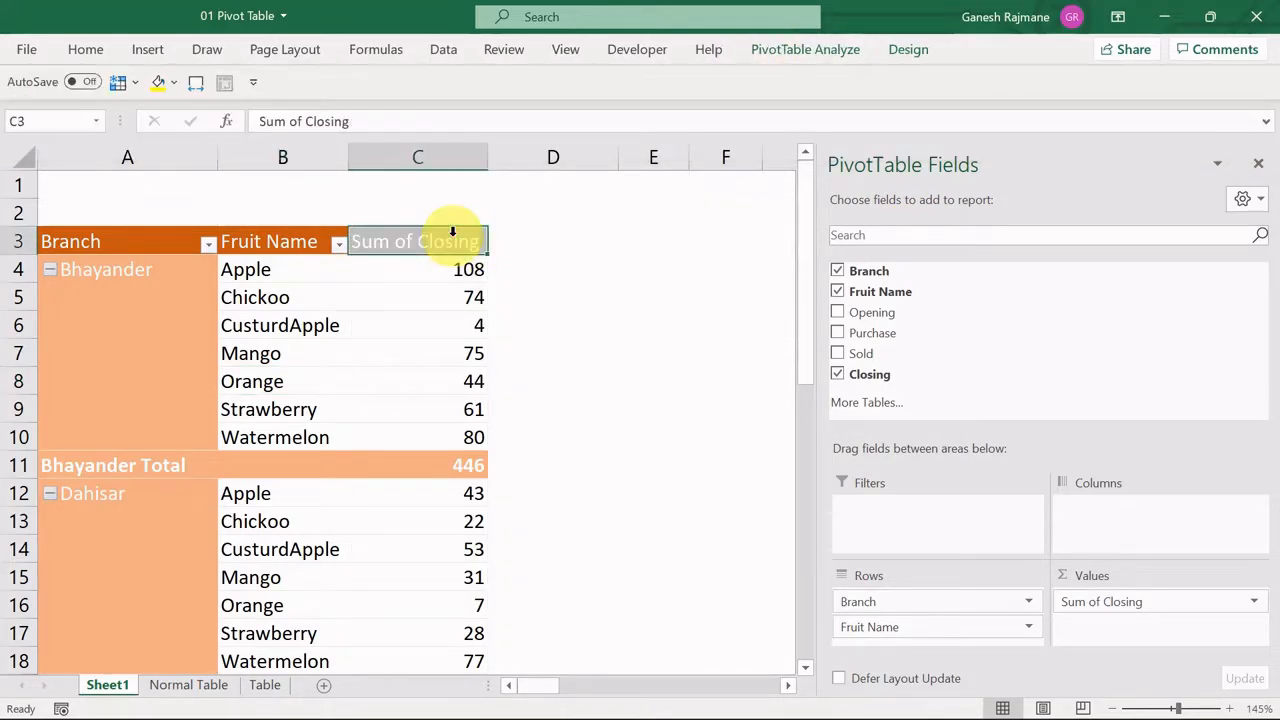
{"action": "left_click", "coordinate": [498, 257]}
{"action": "left_click", "coordinate": [636, 225]}
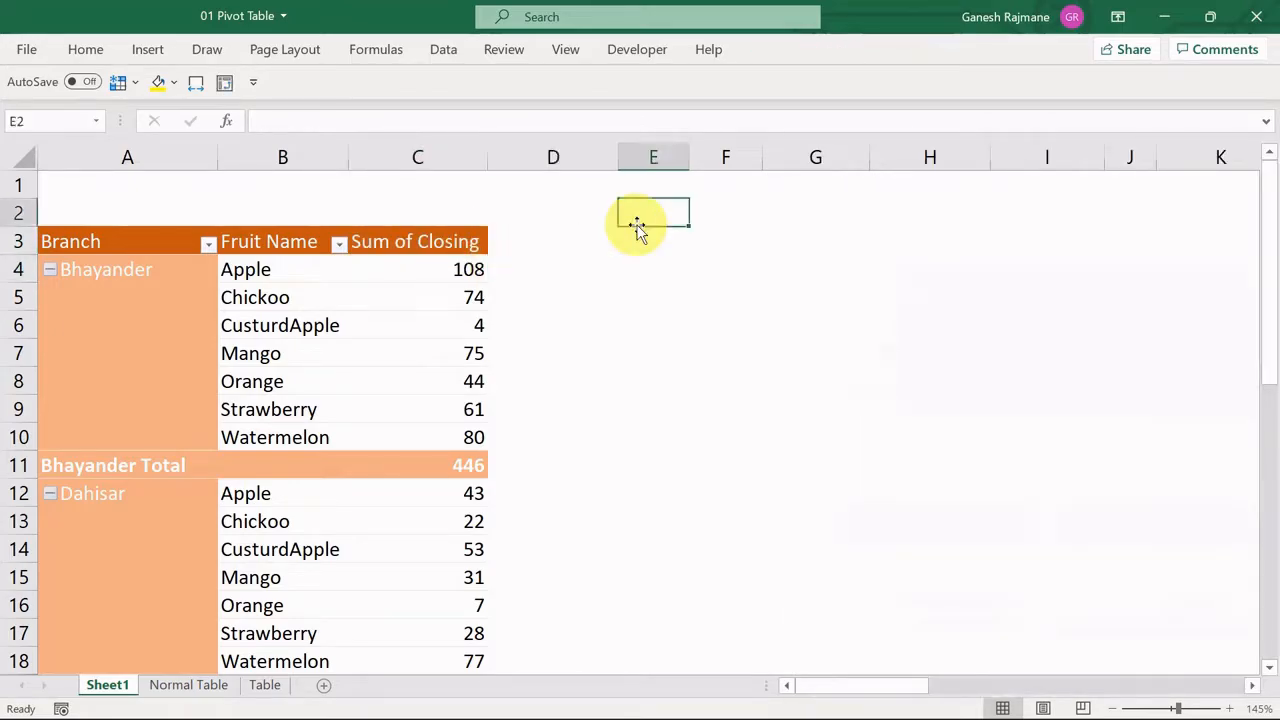
Step: Apply all borders to the entire PivotTable, from the header row down to the Grand Total row
{"action": "key", "text": "Up"}
{"action": "key", "text": "Left"}
{"action": "key", "text": "Down"}
{"action": "key", "text": "Down"}
{"action": "key", "text": "Left"}
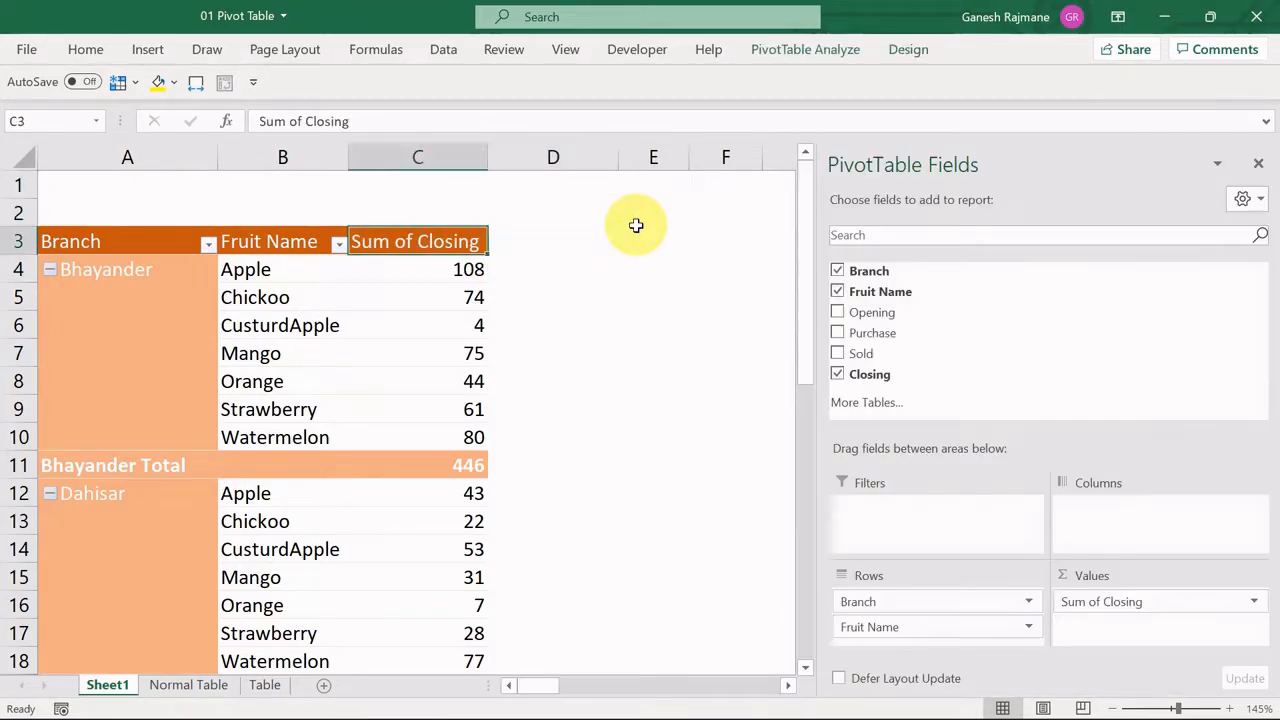
{"action": "key", "text": "ctrl+shift+Down"}
{"action": "key", "text": "ctrl+shift+Down"}
{"action": "key", "text": "ctrl+shift+Up"}
{"action": "key", "text": "ctrl+shift+Left"}
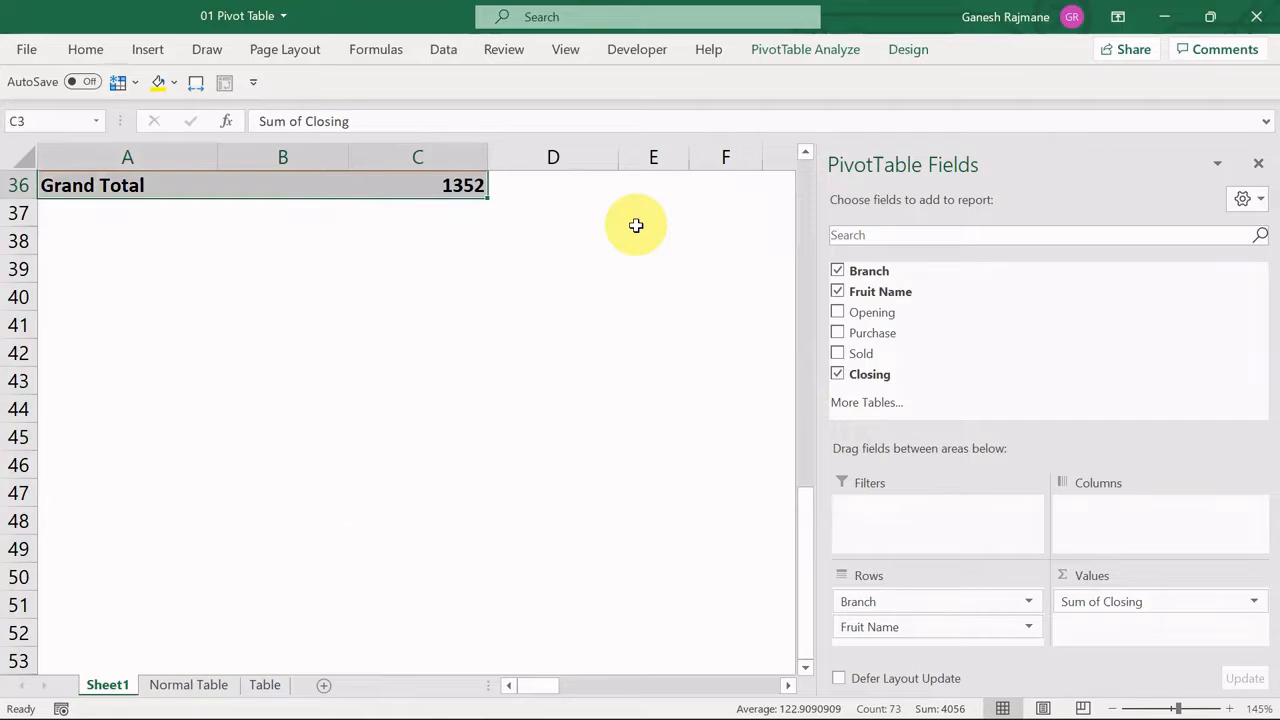
{"action": "key", "text": "alt+h"}
{"action": "key", "text": "b"}
{"action": "key", "text": "a"}
{"action": "key", "text": "Up"}
{"action": "key", "text": "Down"}
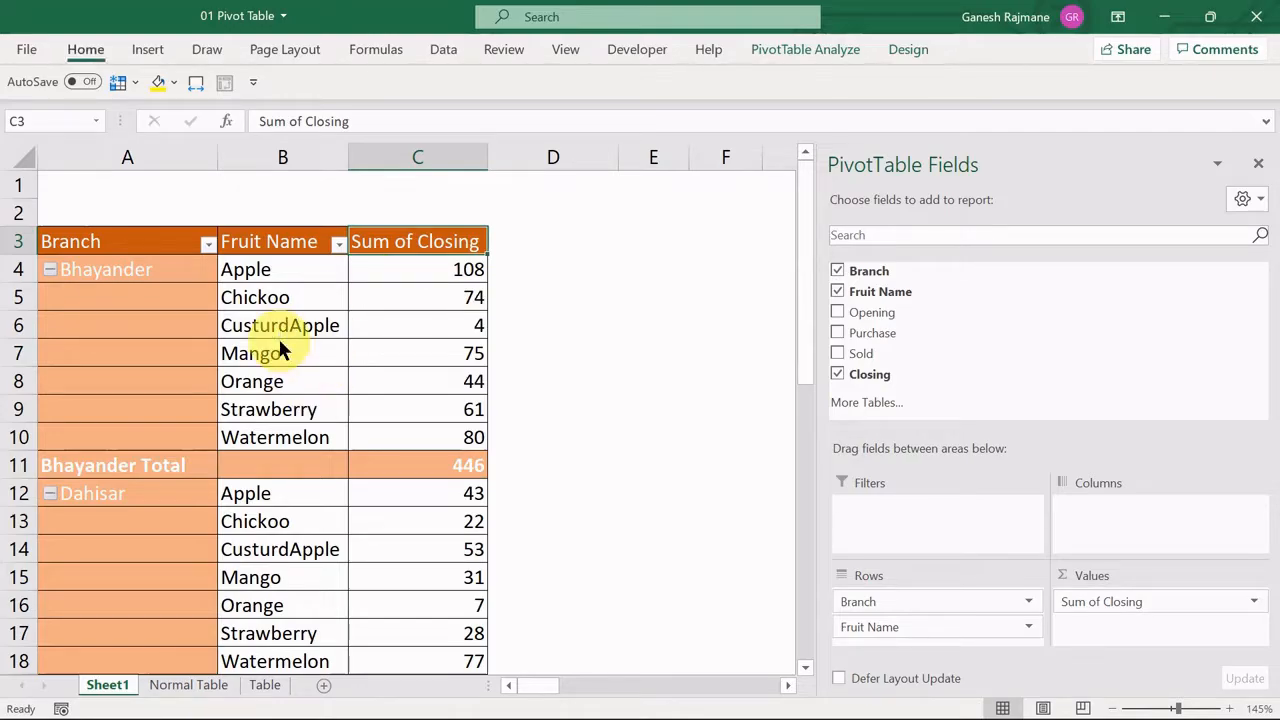
Step: Rename the PivotTable's worksheet to Pivot1
{"action": "key", "text": "o"}
{"action": "key", "text": "r"}
{"action": "type", "text": "Pivot1"}
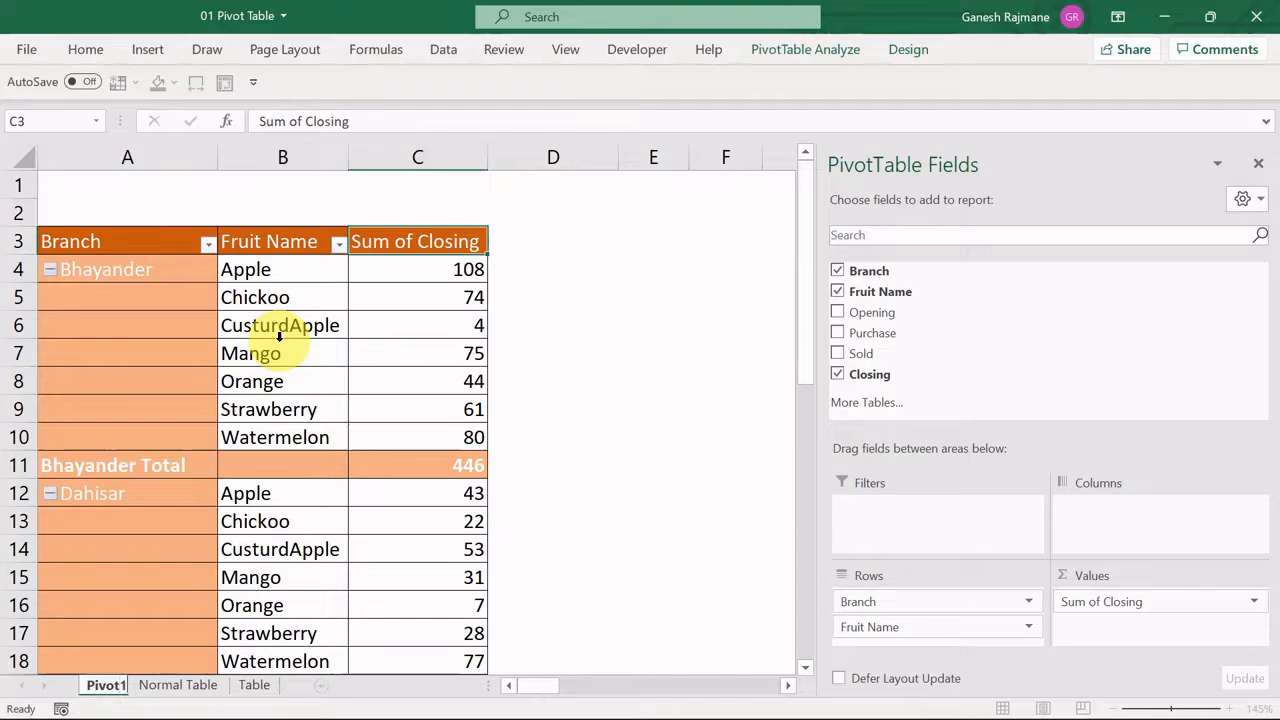
{"action": "key", "text": "Return"}
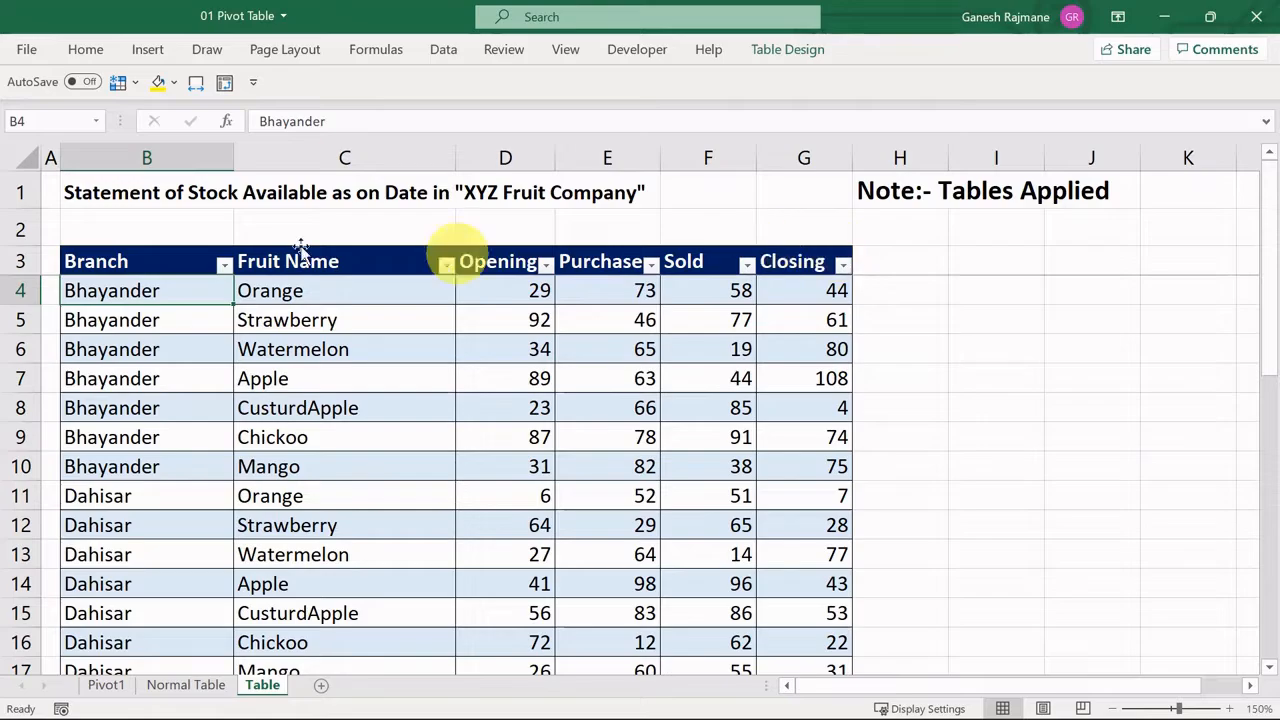
Step: Create a PivotTable from Table1 on the Table sheet and place it in a new worksheet
{"action": "left_click", "coordinate": [172, 265]}
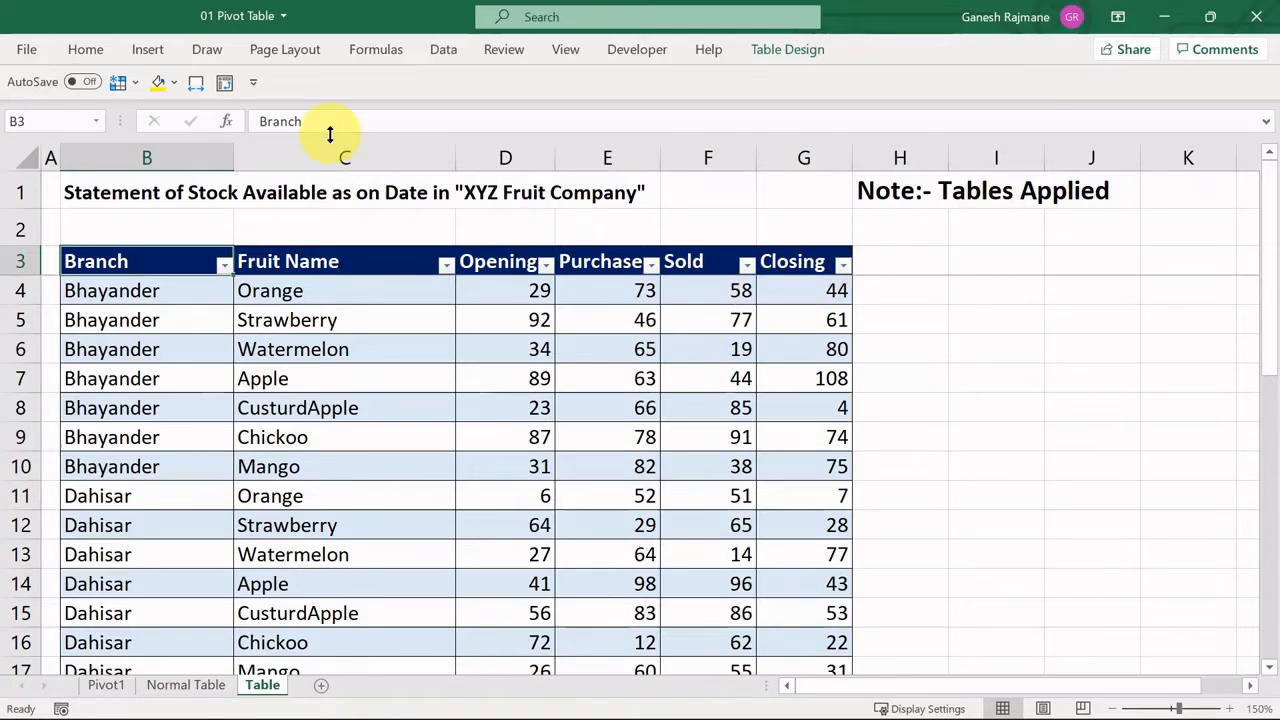
{"action": "left_click", "coordinate": [148, 55]}
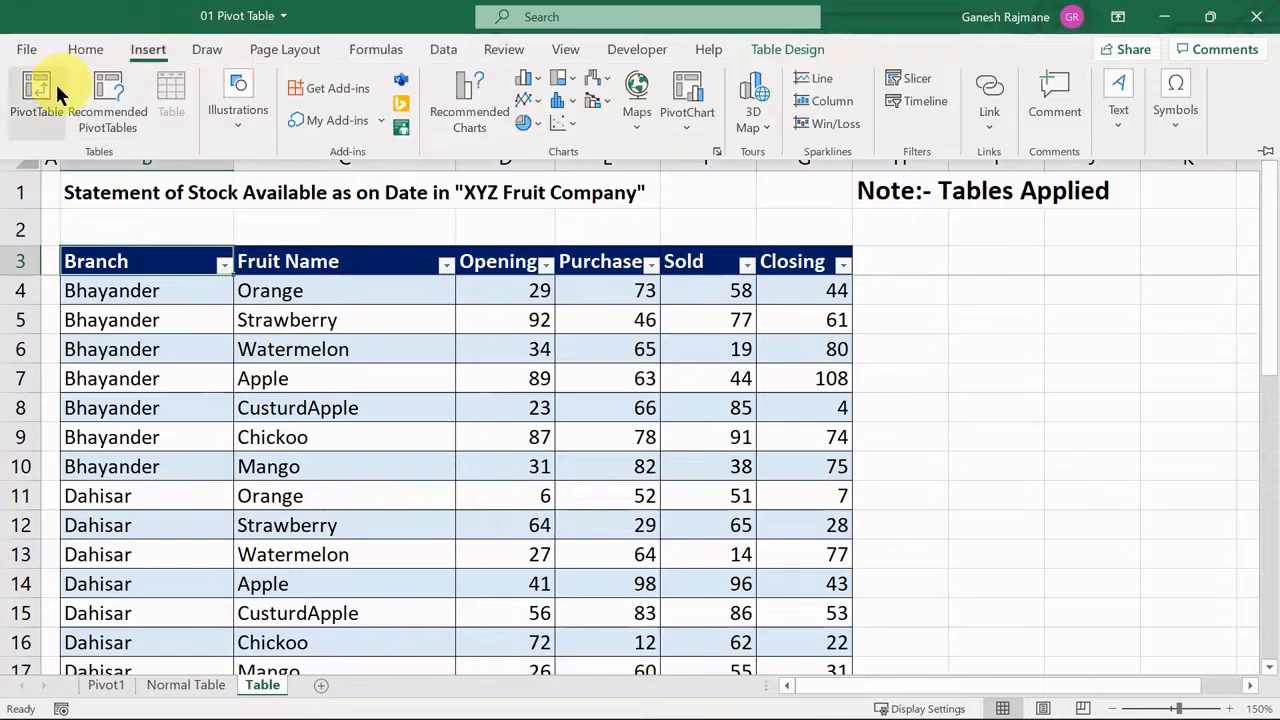
{"action": "left_click", "coordinate": [48, 88]}
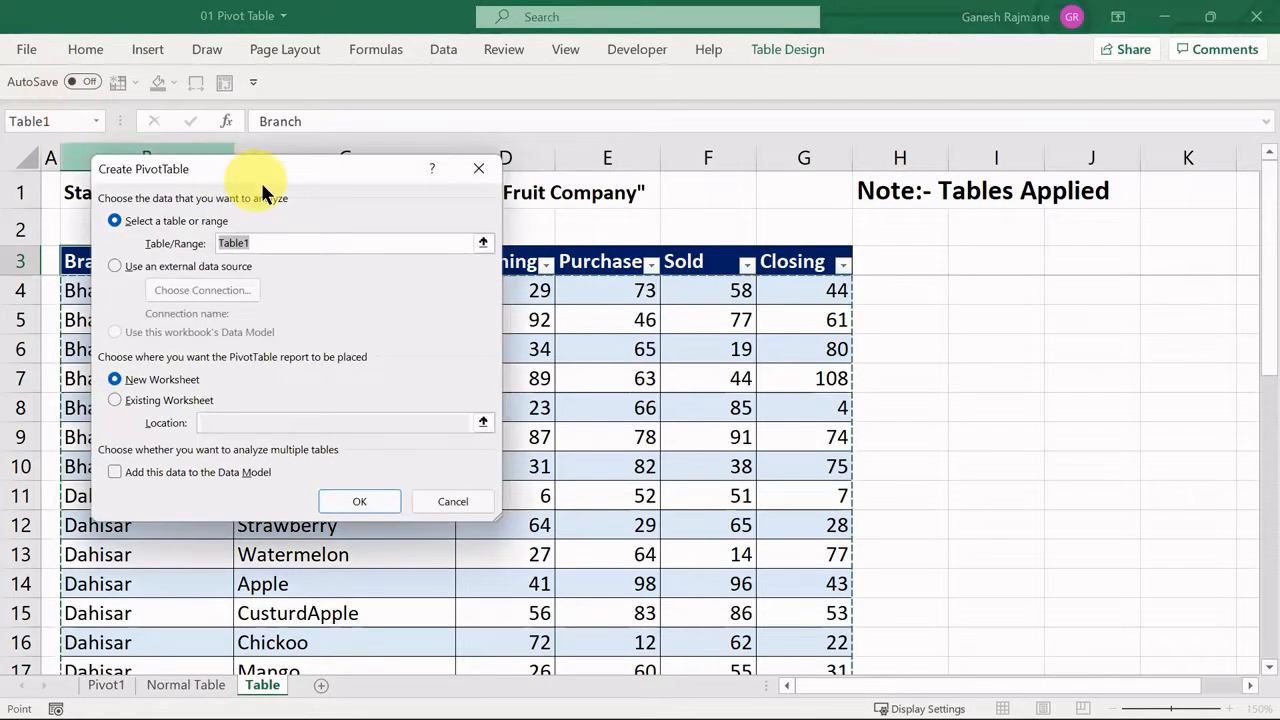
{"action": "left_click_drag", "start_coordinate": [258, 175], "coordinate": [225, 162]}
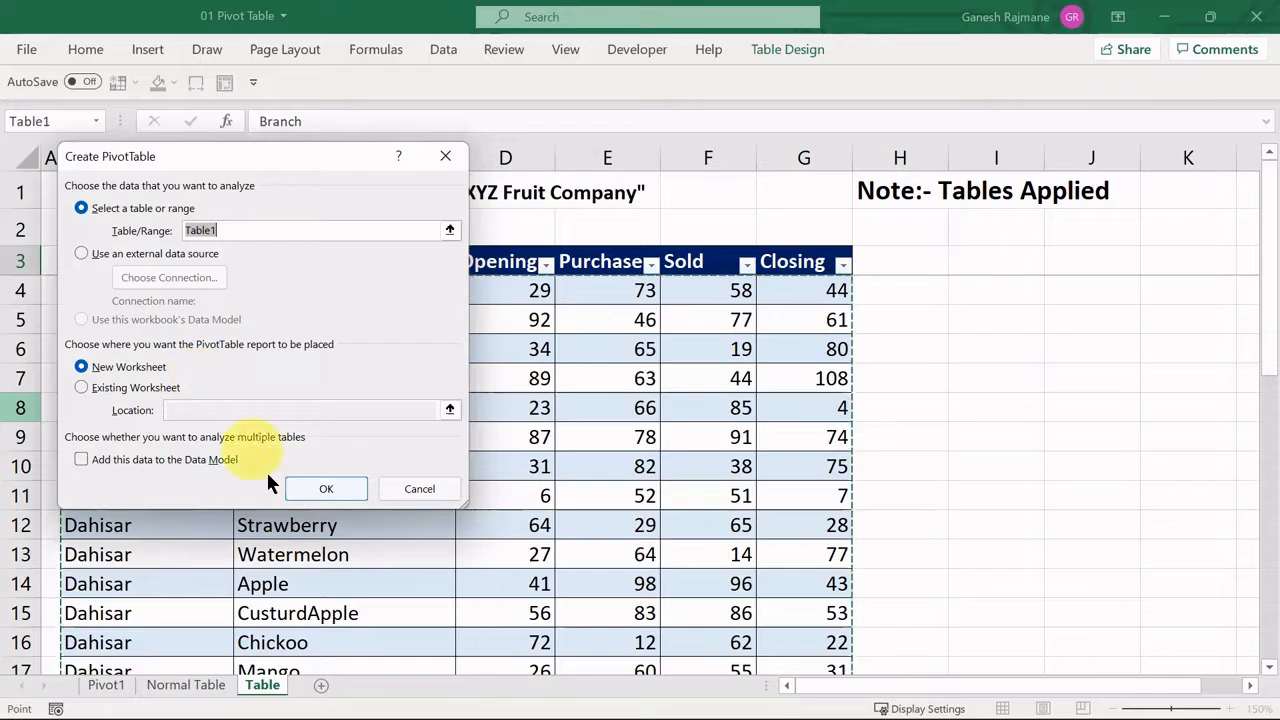
{"action": "left_click", "coordinate": [348, 491]}
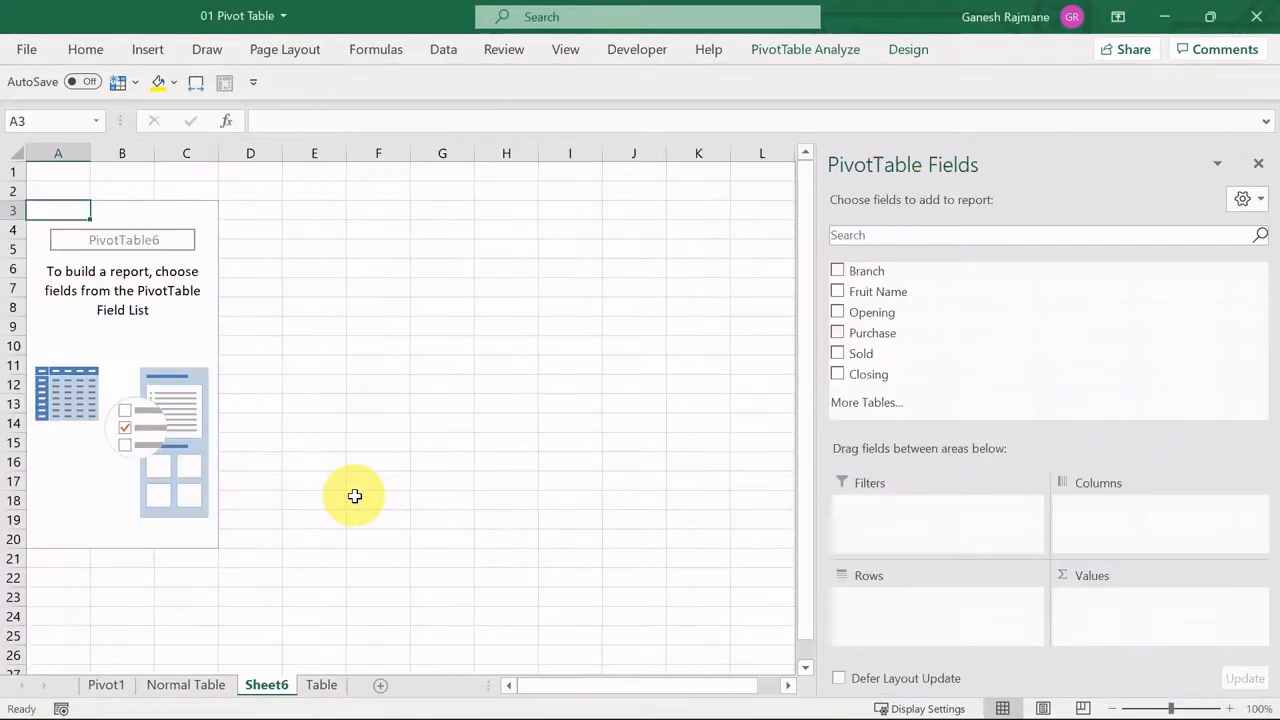
Step: Add Branch and Fruit Name as rows, and Opening, Purchase, Sold and Closing as summed values
{"action": "left_click", "coordinate": [837, 271]}
{"action": "key", "text": "space"}
{"action": "key", "text": "Down"}
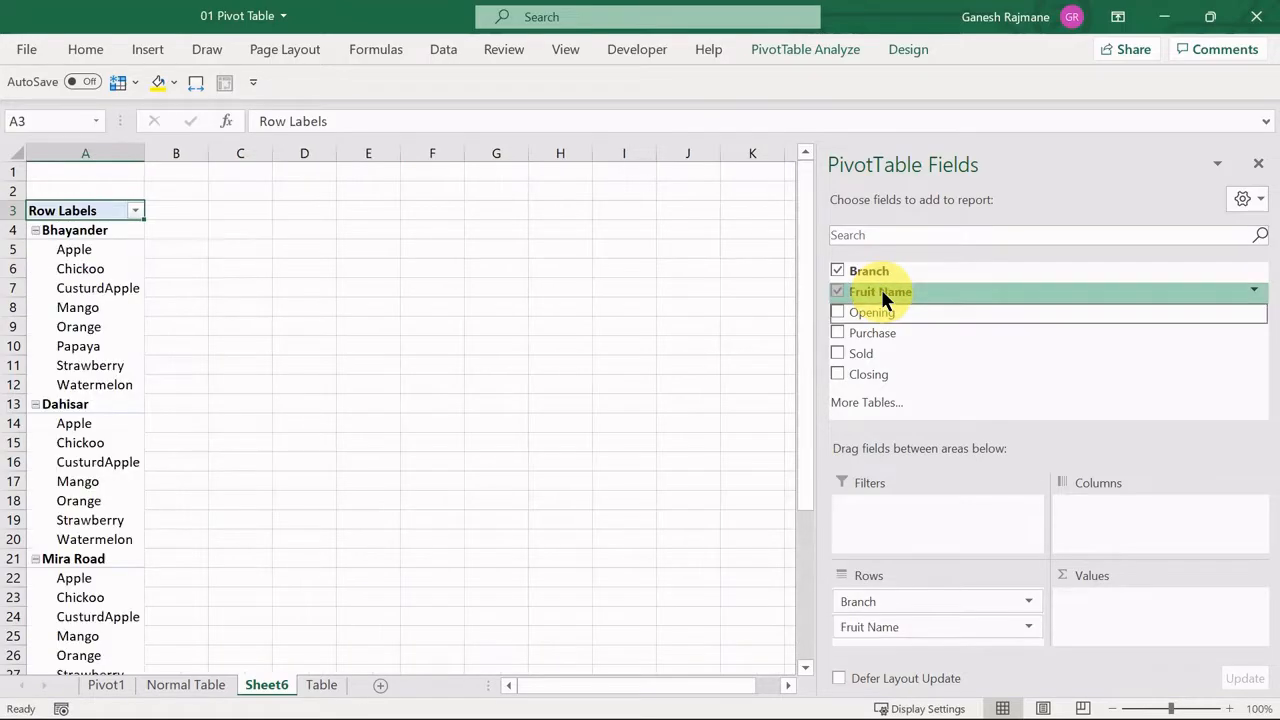
{"action": "key", "text": "space"}
{"action": "key", "text": "Down"}
{"action": "key", "text": "space"}
{"action": "key", "text": "Down"}
{"action": "key", "text": "space"}
{"action": "key", "text": "Down"}
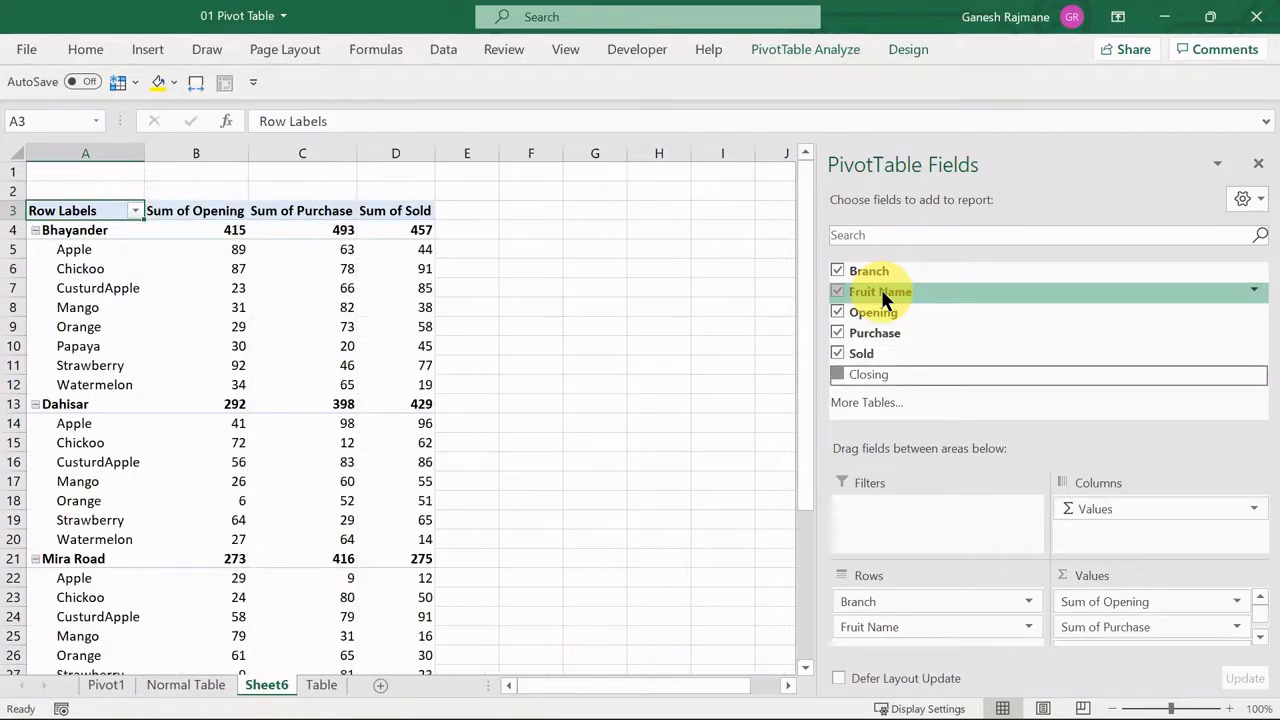
{"action": "key", "text": "space"}
Step: Review the value field settings of Sum of Opening and keep Sum as the calculation type
{"action": "mouse_move", "coordinate": [340, 253]}
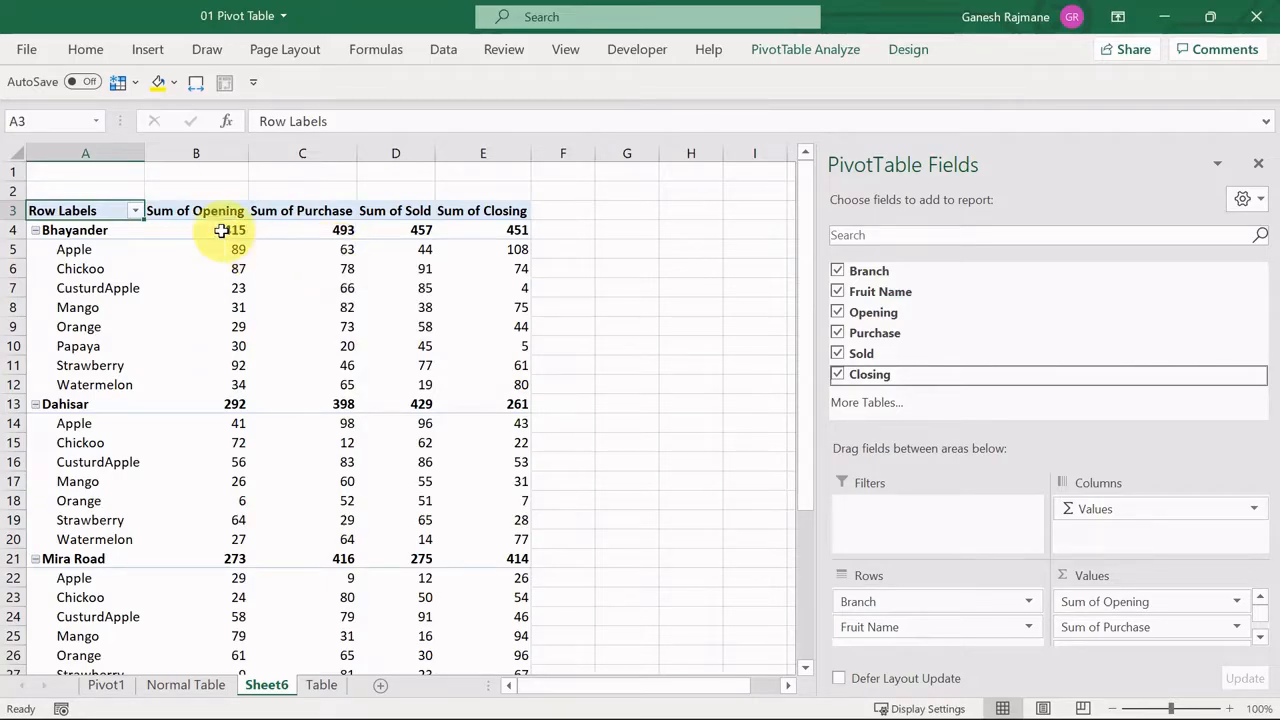
{"action": "mouse_move", "coordinate": [229, 259]}
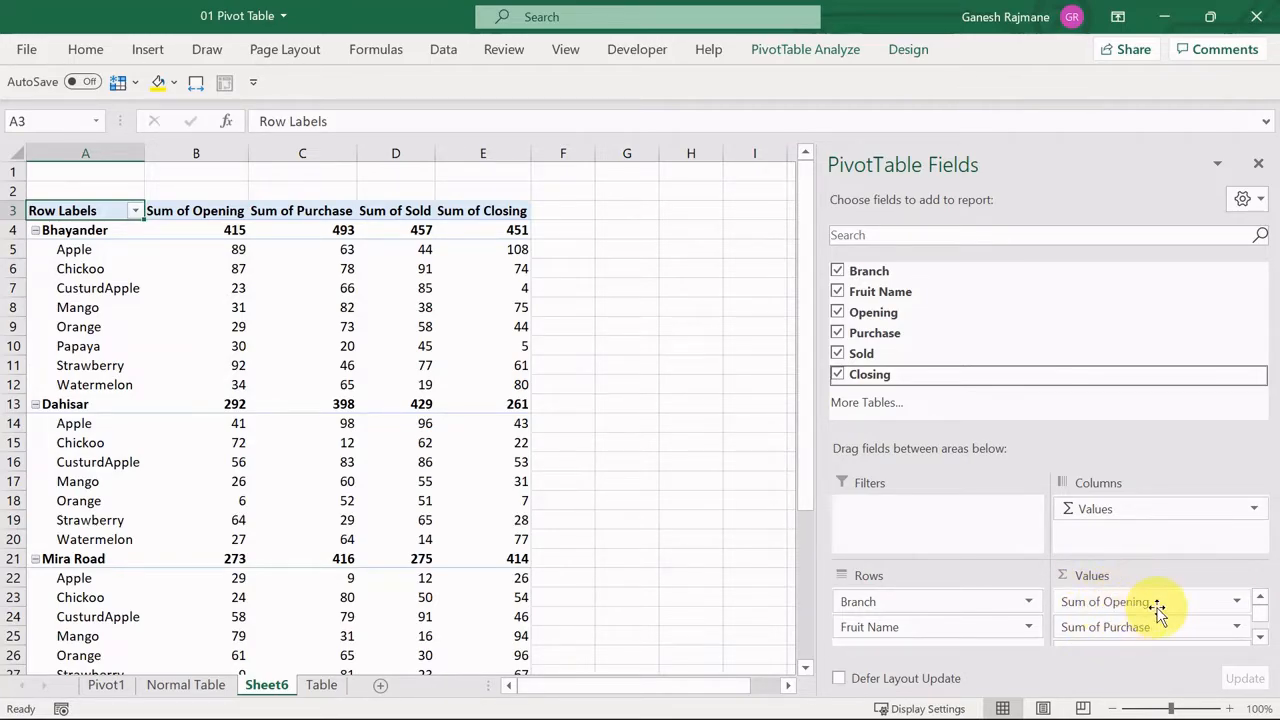
{"action": "left_click", "coordinate": [1230, 598]}
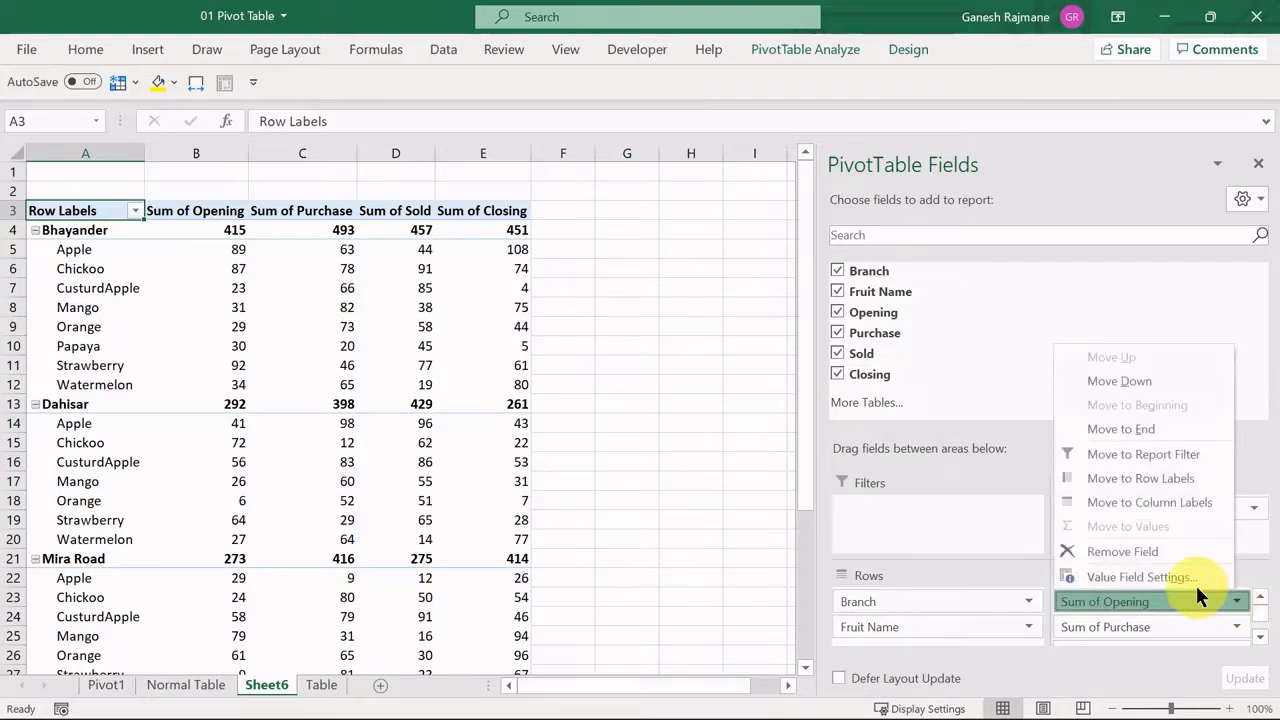
{"action": "left_click", "coordinate": [1189, 577]}
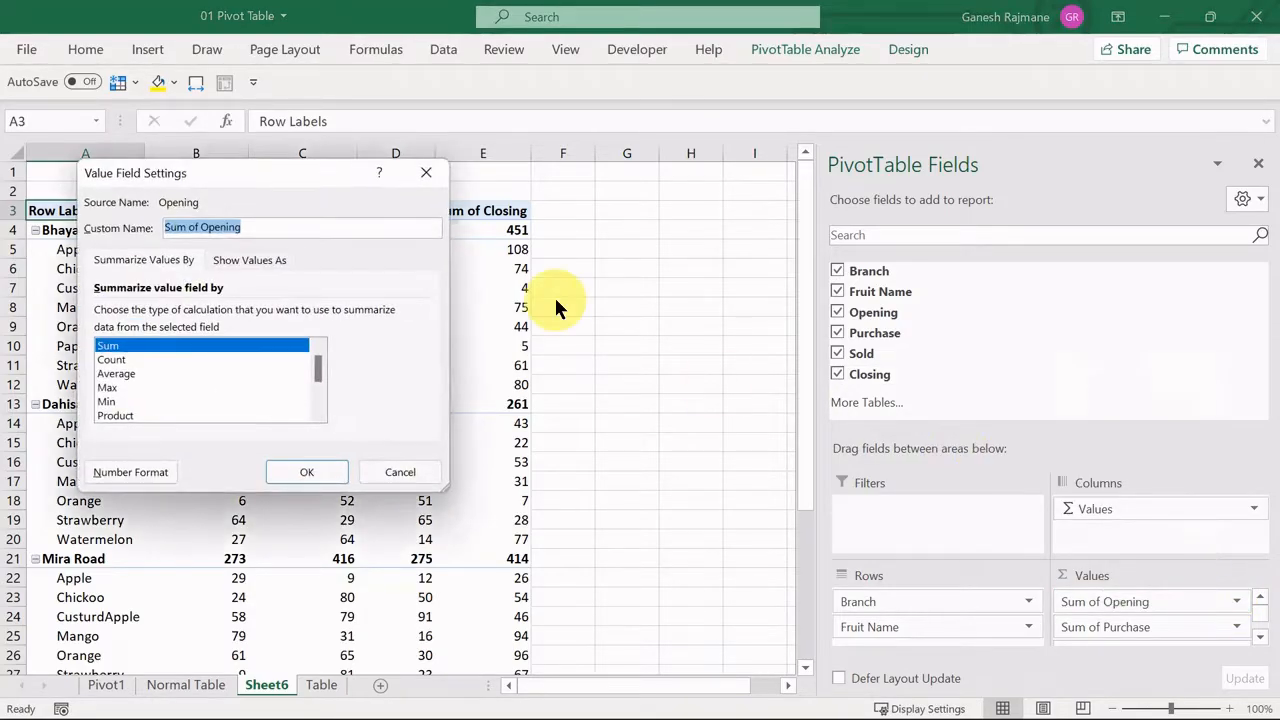
{"action": "left_click_drag", "start_coordinate": [241, 183], "coordinate": [333, 177]}
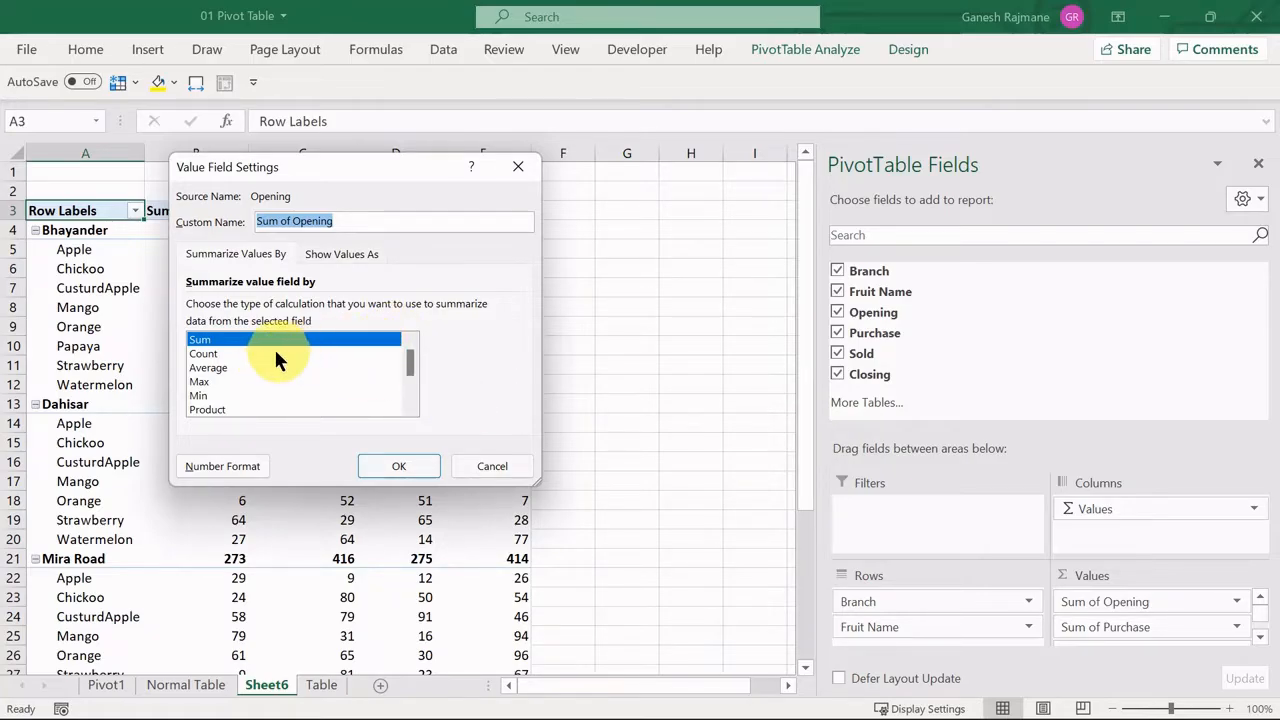
{"action": "left_click", "coordinate": [382, 458]}
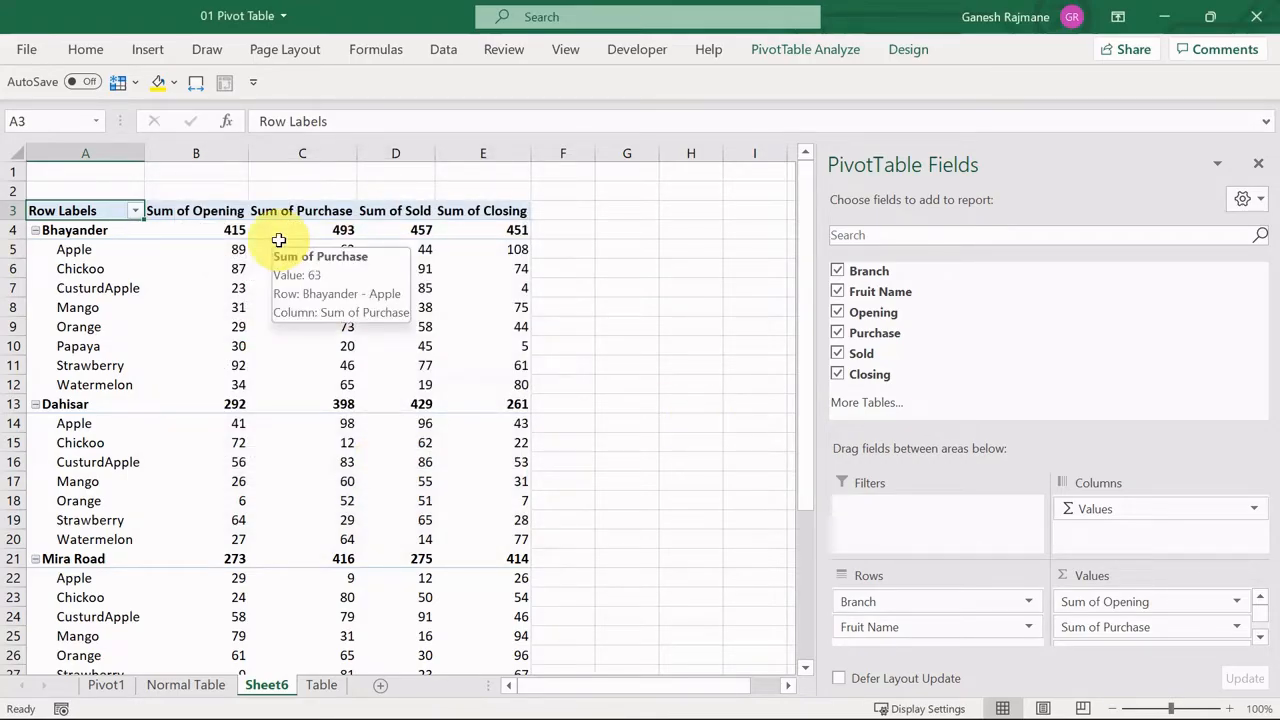
Step: Apply the light lavender-blue style to the new PivotTable
{"action": "left_click", "coordinate": [911, 43]}
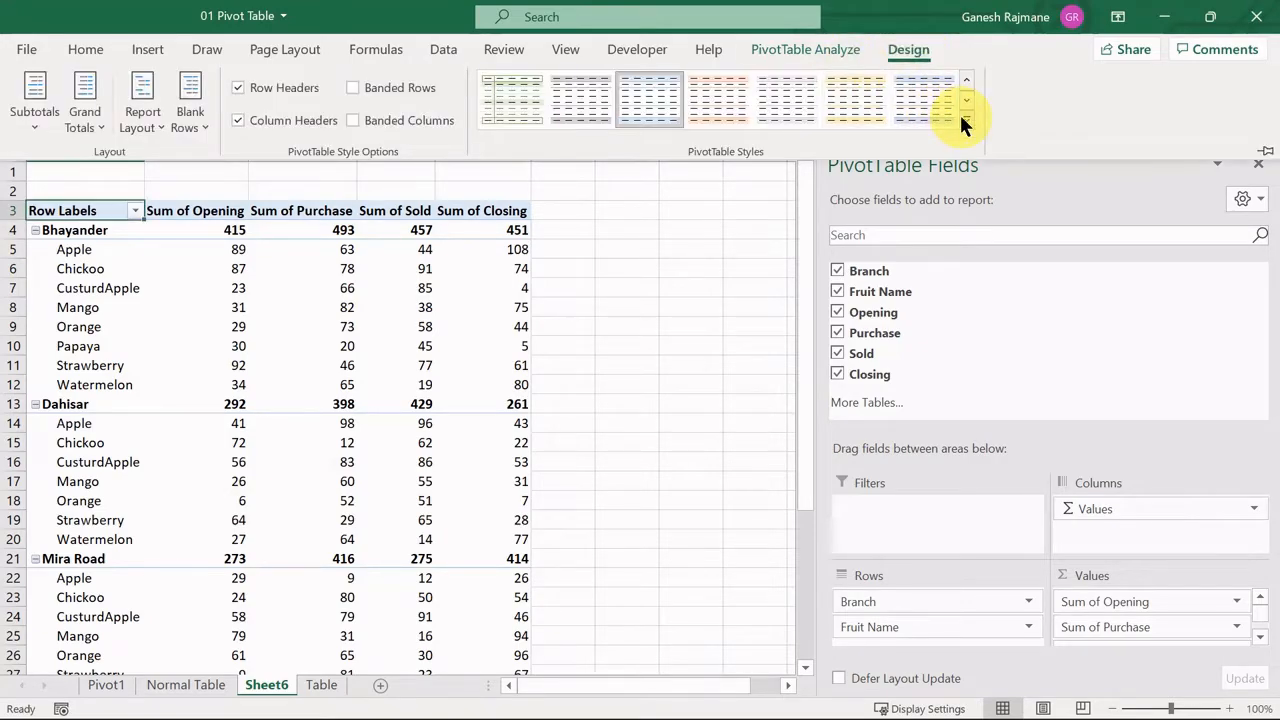
{"action": "left_click", "coordinate": [926, 102]}
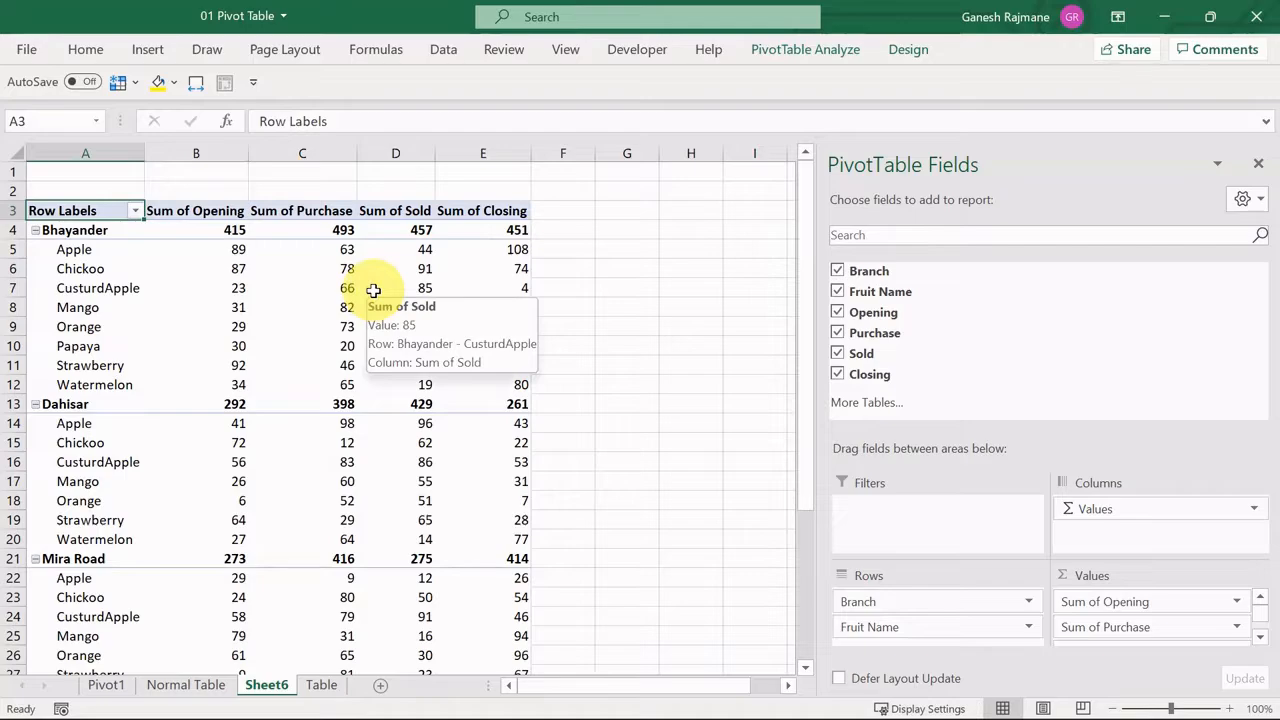
Step: Rename the sheet holding the new PivotTable to Pivot2
{"action": "key", "text": "alt+h"}
{"action": "key", "text": "o"}
{"action": "key", "text": "r"}
{"action": "key", "text": "BackSpace"}
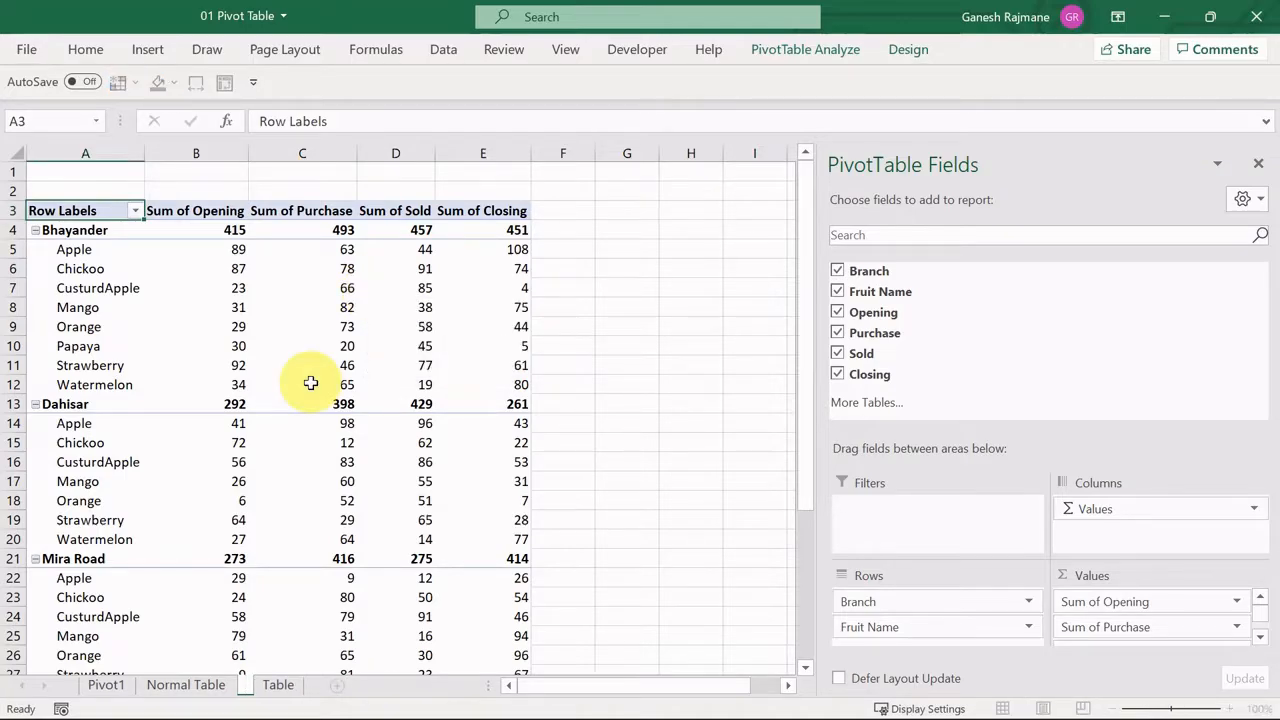
{"action": "type", "text": "Pivot2"}
{"action": "key", "text": "Return"}
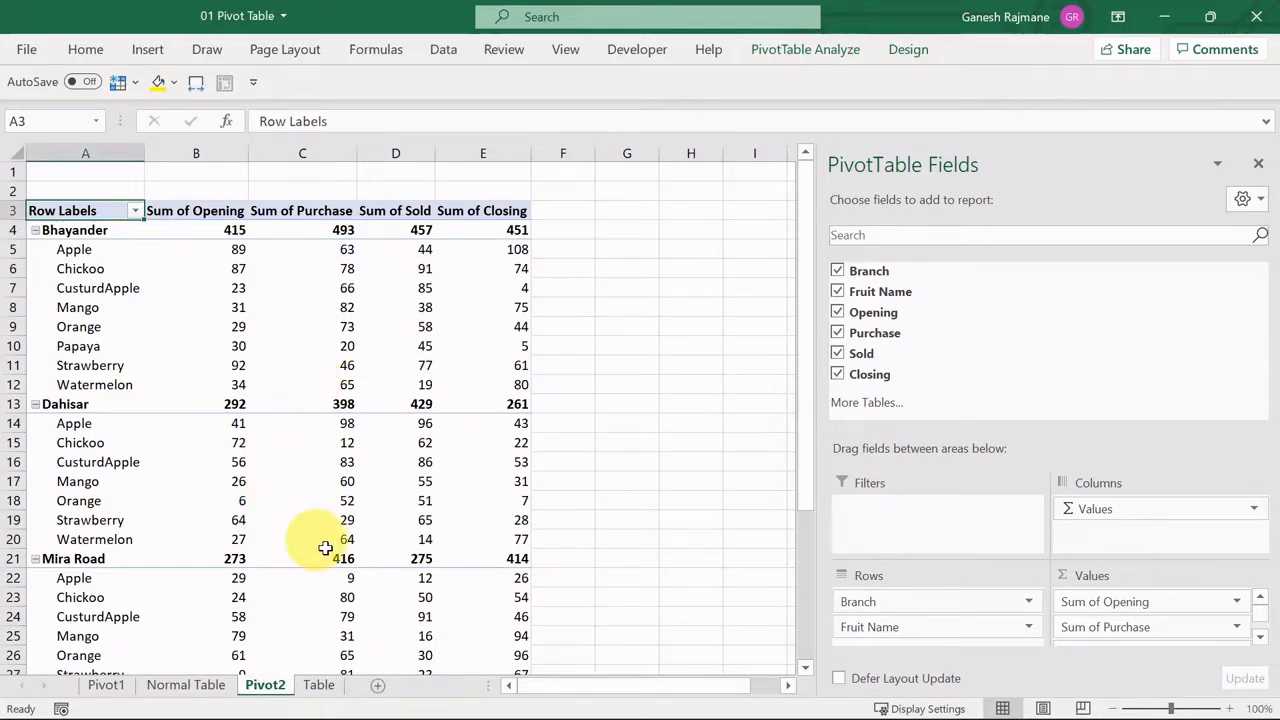
{"action": "left_click", "coordinate": [318, 684]}
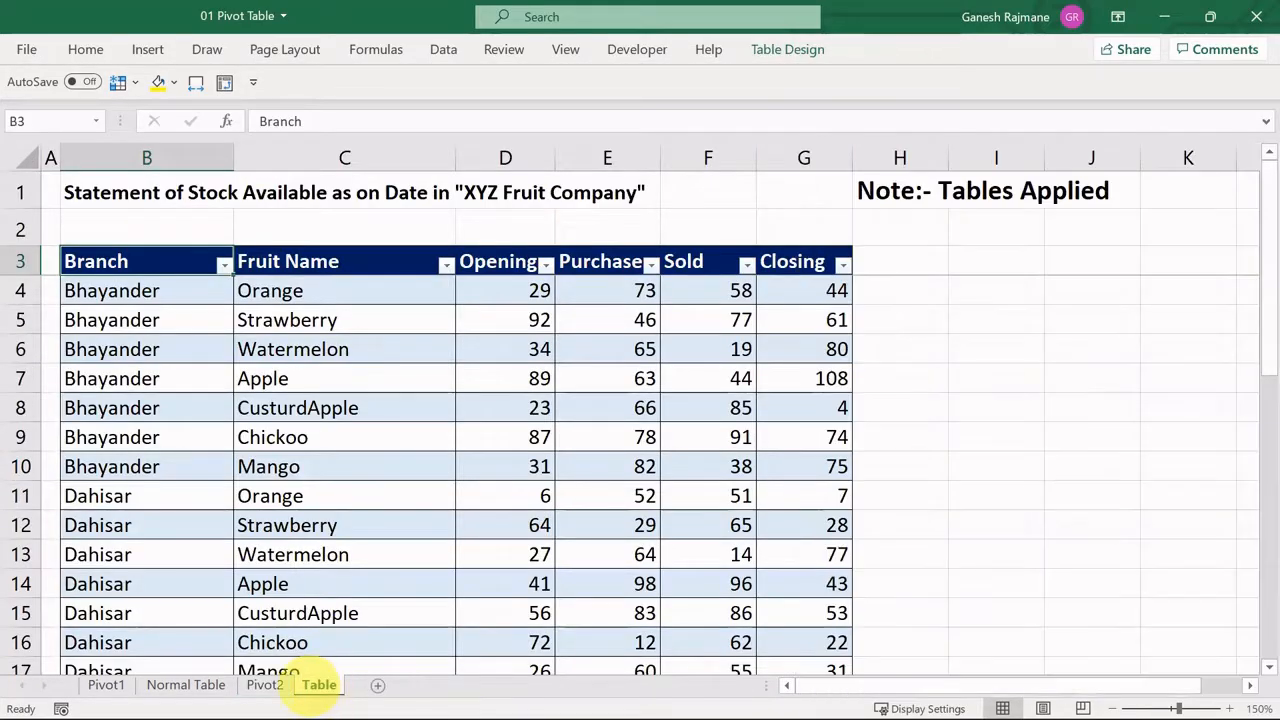
{"action": "left_click", "coordinate": [170, 685]}
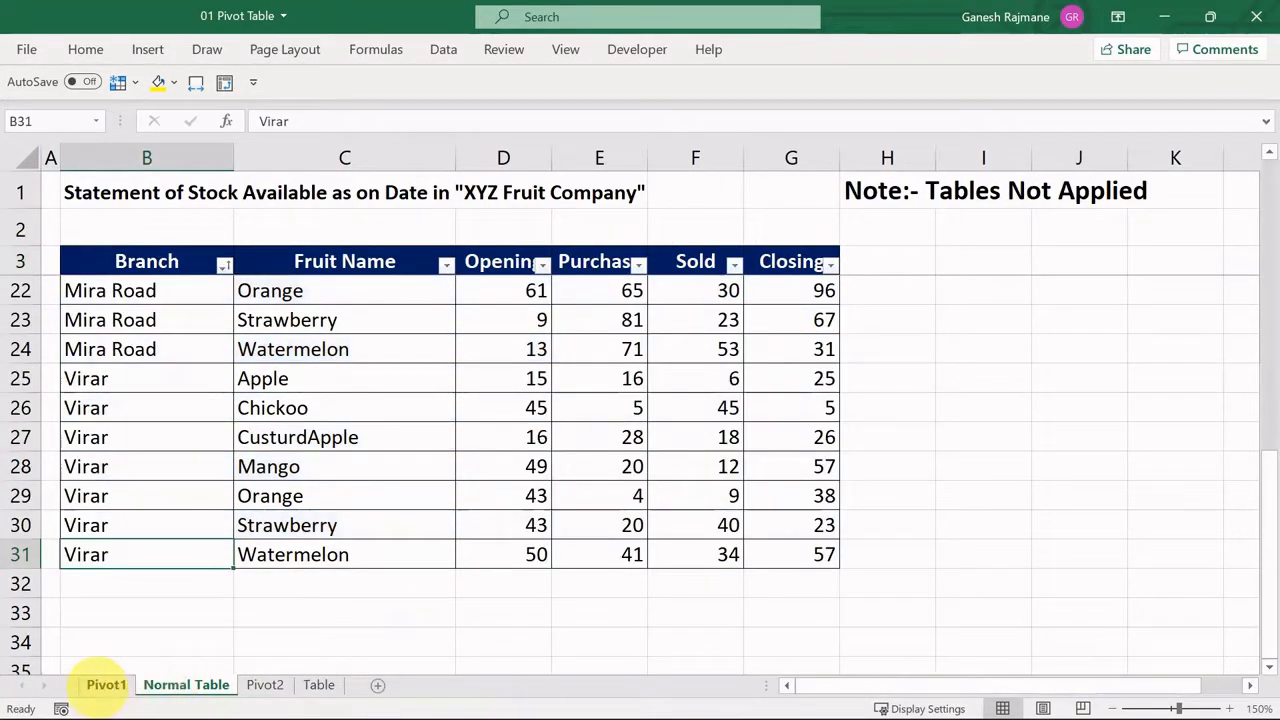
{"action": "left_click", "coordinate": [106, 684]}
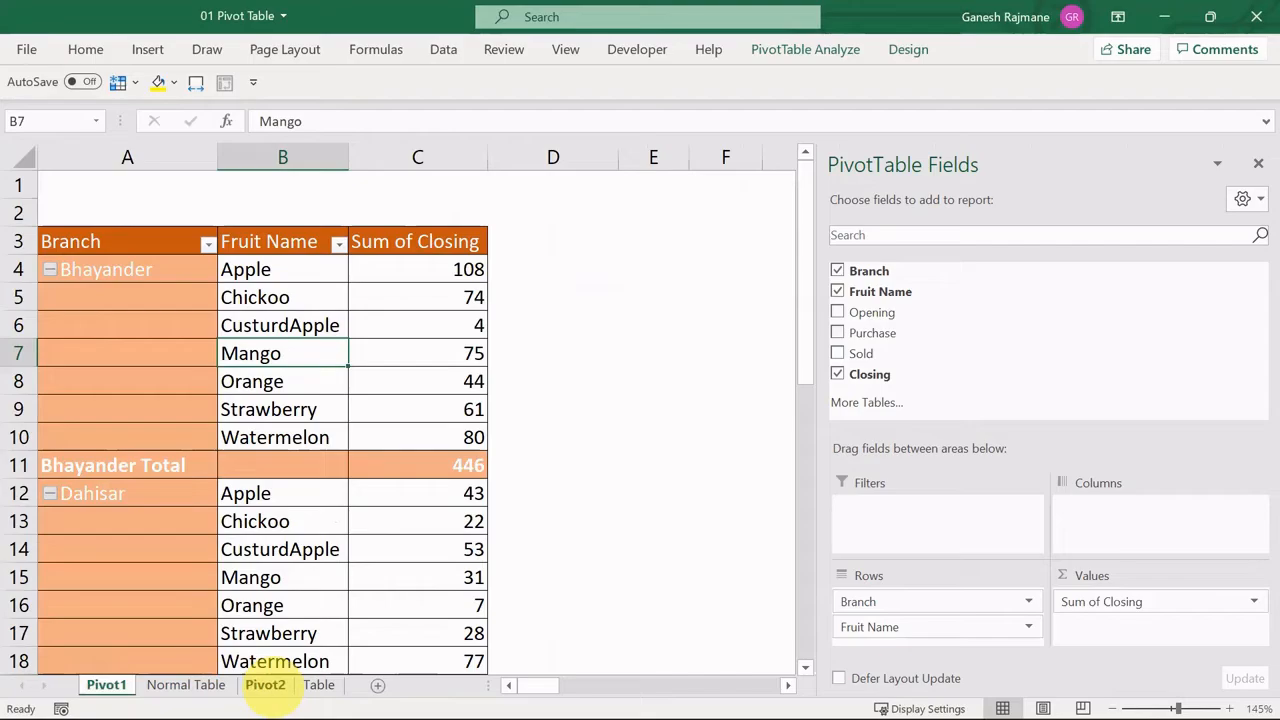
Step: Enter the branch Borivali in cell B33, directly below the last row of the table on the Table sheet
{"action": "left_click", "coordinate": [318, 685]}
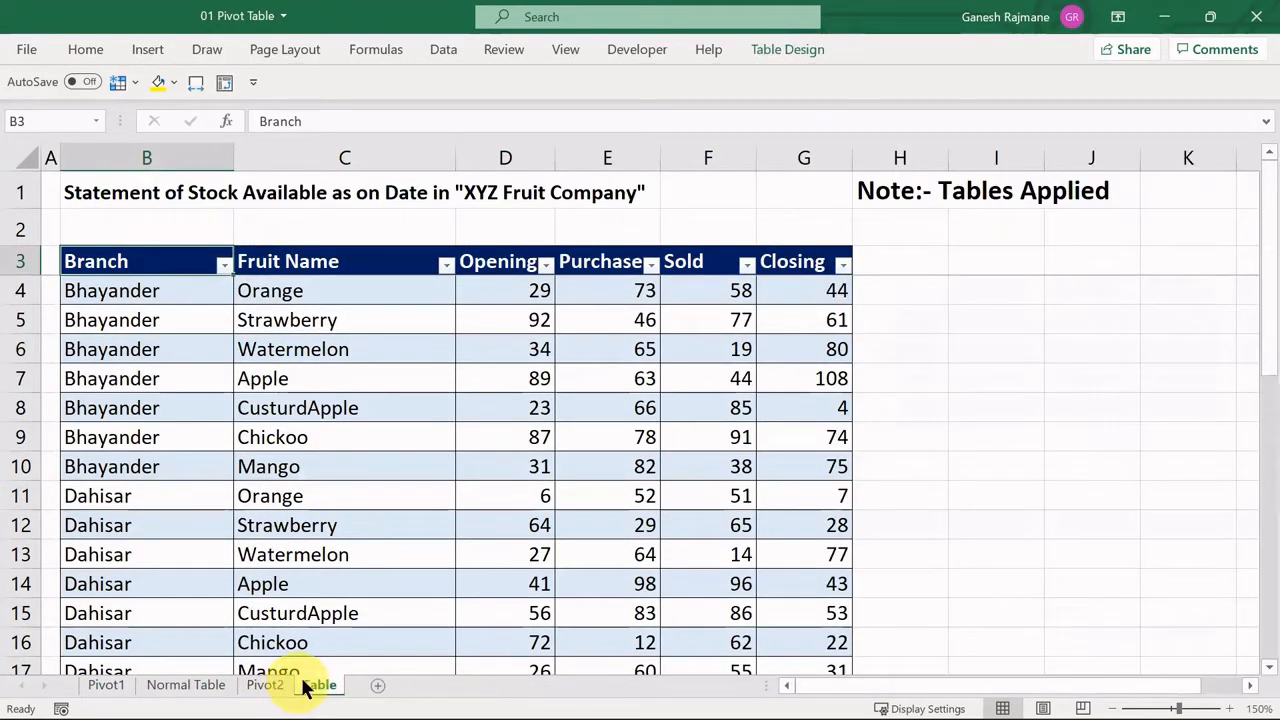
{"action": "left_click", "coordinate": [428, 612]}
{"action": "key", "text": "ctrl+Down"}
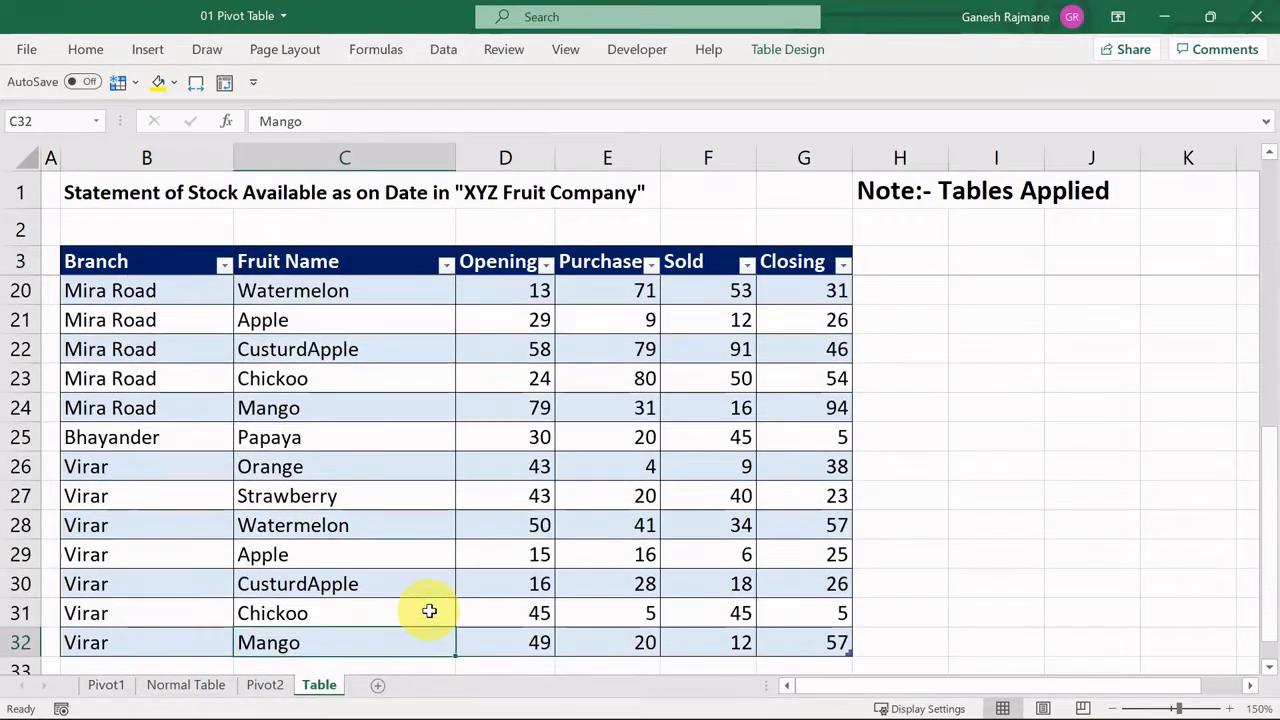
{"action": "key", "text": "Down"}
{"action": "key", "text": "Left"}
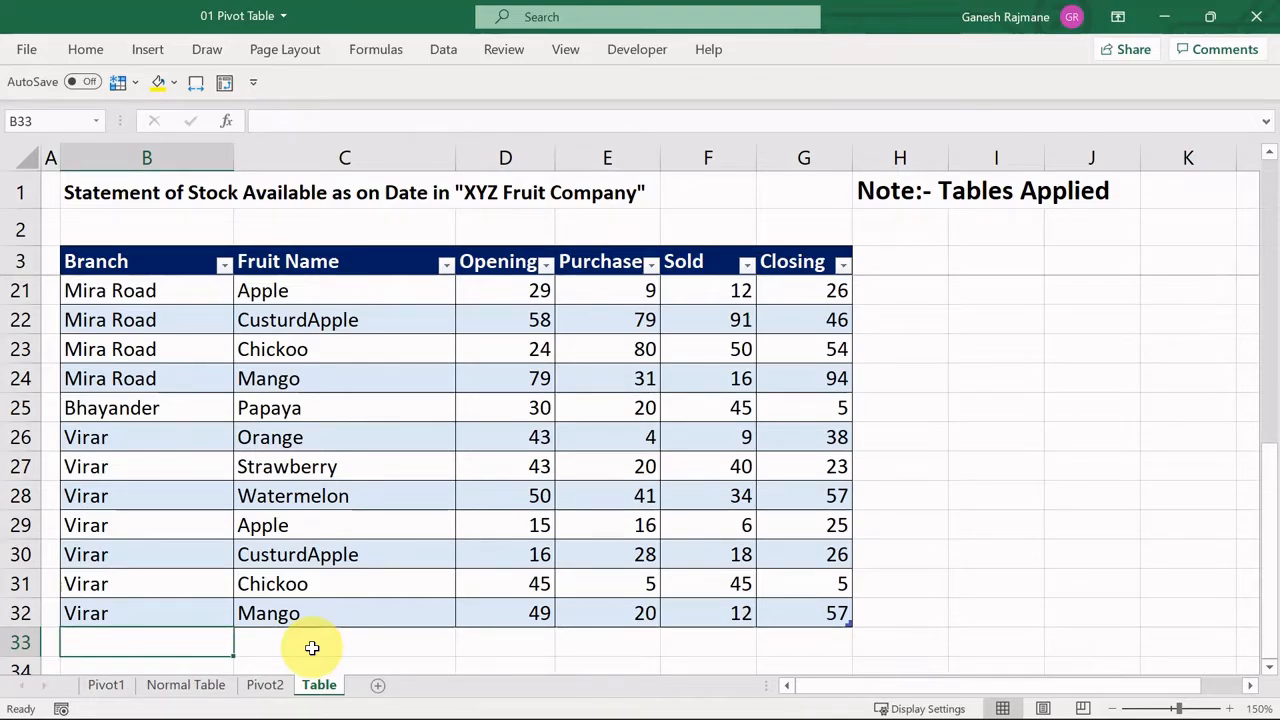
{"action": "type", "text": "Boriva"}
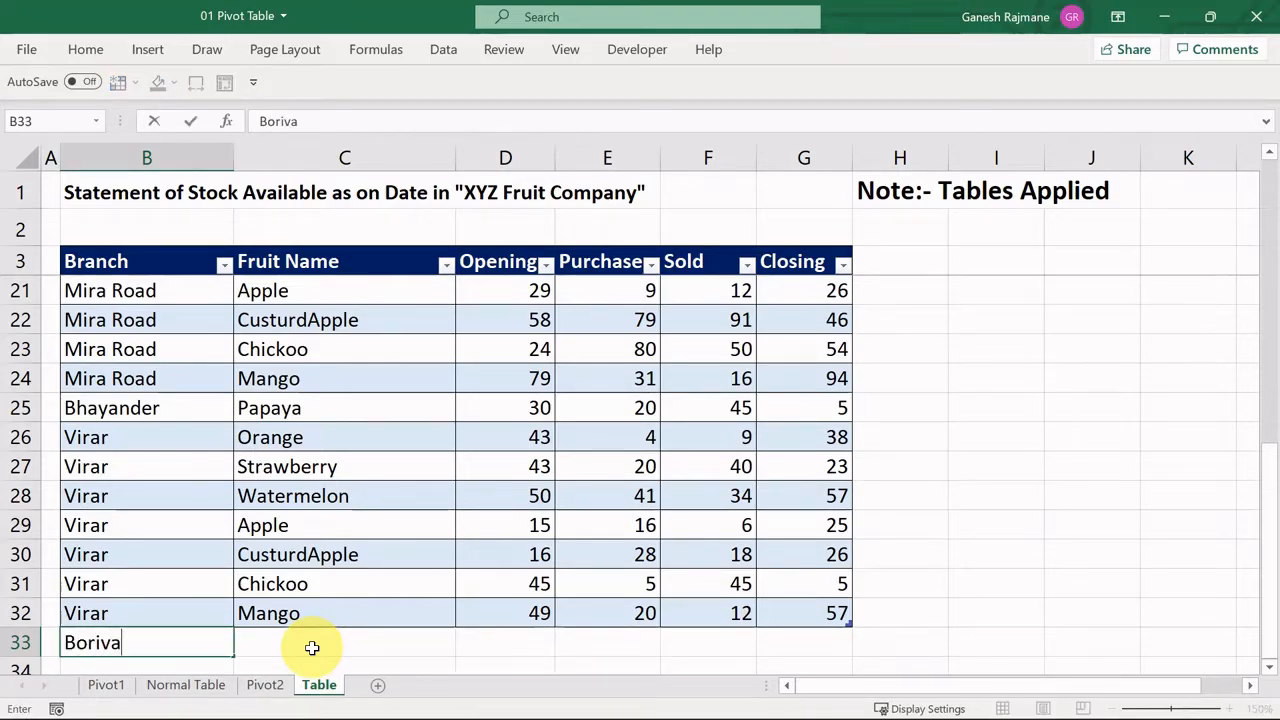
{"action": "type", "text": "li"}
{"action": "key", "text": "Return"}
Step: Copy the fruit name, Opening, Purchase and Sold values from the Virar Mango row into the Borivali row
{"action": "key", "text": "Up"}
{"action": "key", "text": "Up"}
{"action": "key", "text": "Right"}
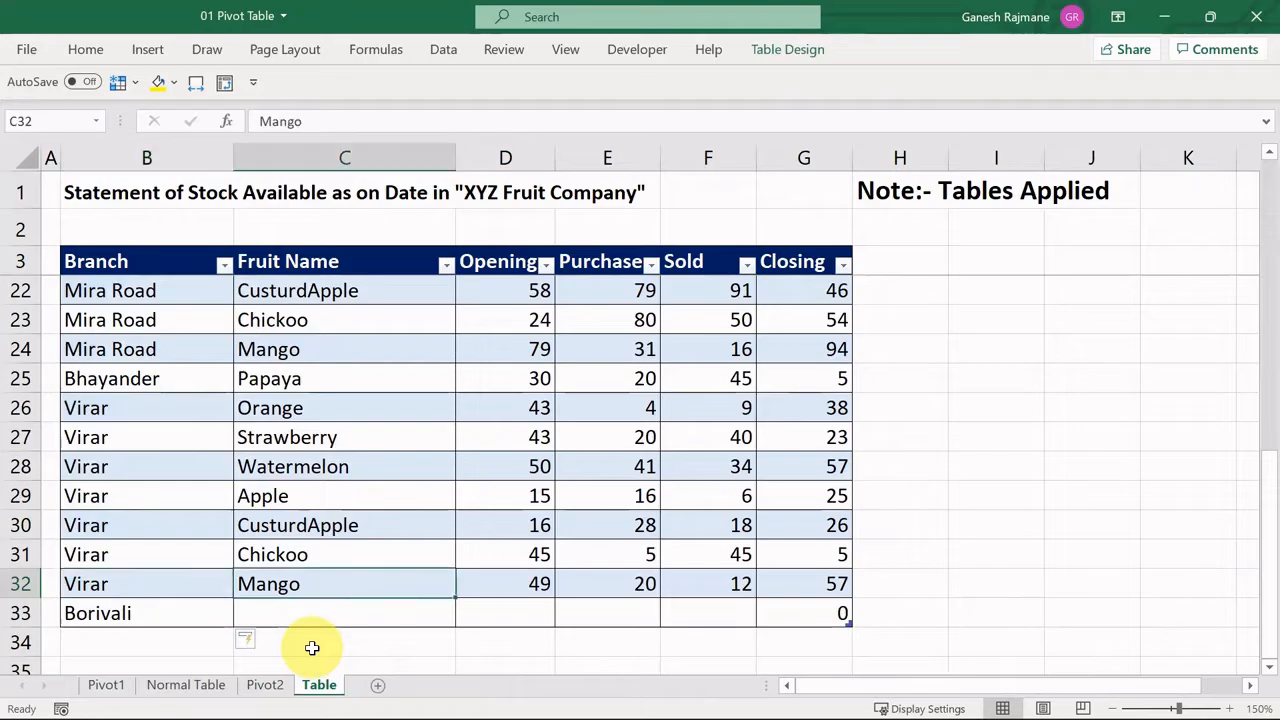
{"action": "key", "text": "shift+Right"}
{"action": "key", "text": "shift+Right"}
{"action": "key", "text": "shift+Right"}
{"action": "key", "text": "ctrl+c"}
{"action": "key", "text": "Down"}
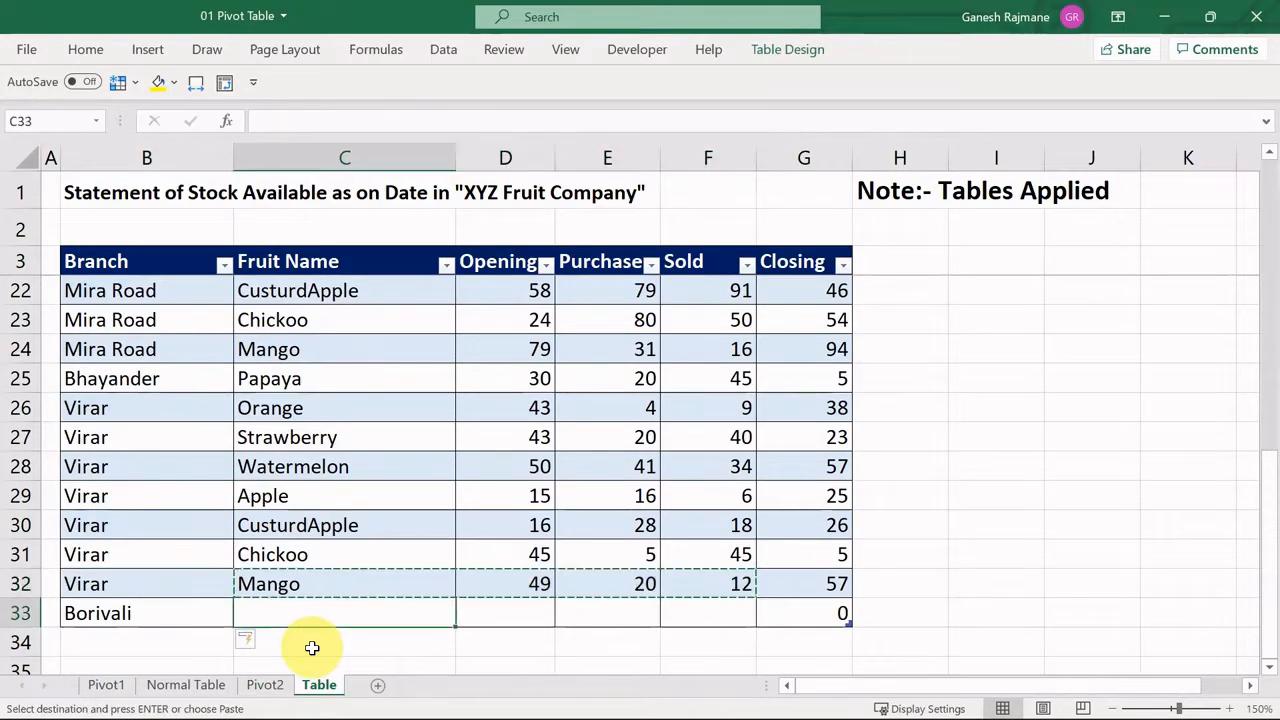
{"action": "key", "text": "ctrl+v"}
{"action": "key", "text": "Down"}
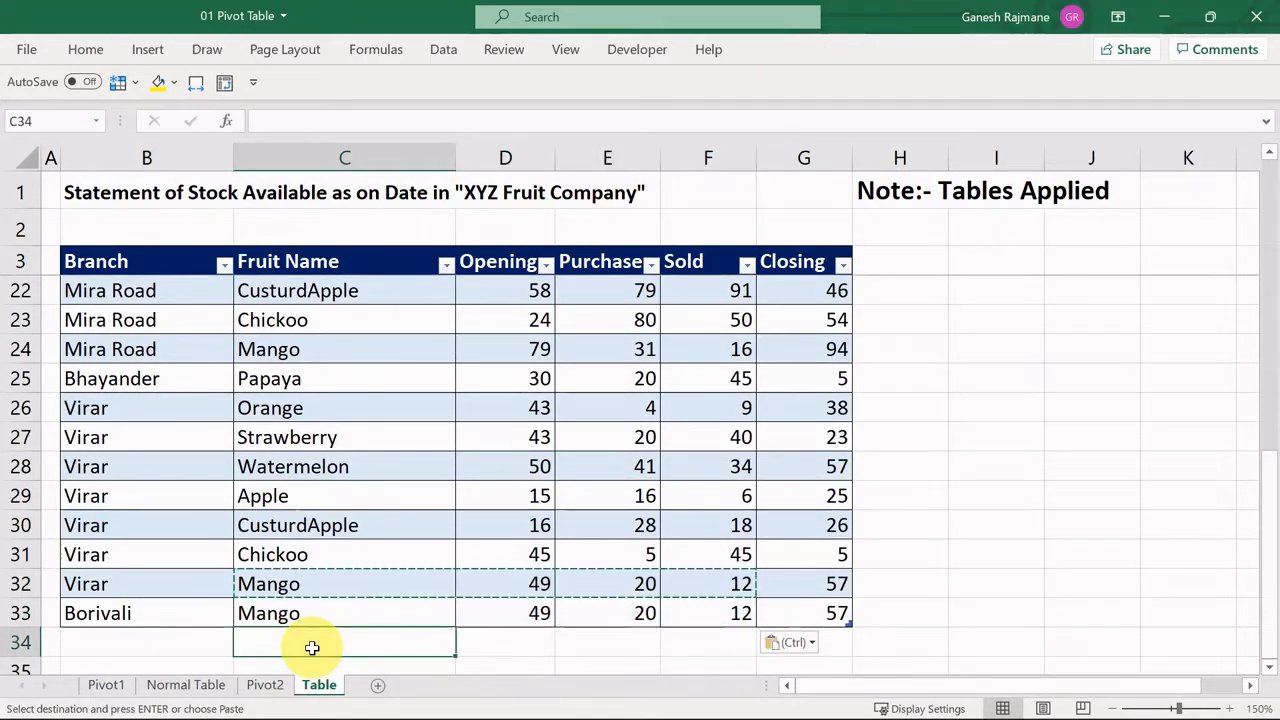
{"action": "key", "text": "Up"}
Step: Refresh the PivotTable on the Pivot2 sheet and check its last rows for the Borivali branch
{"action": "key", "text": "ctrl+Page_Up"}
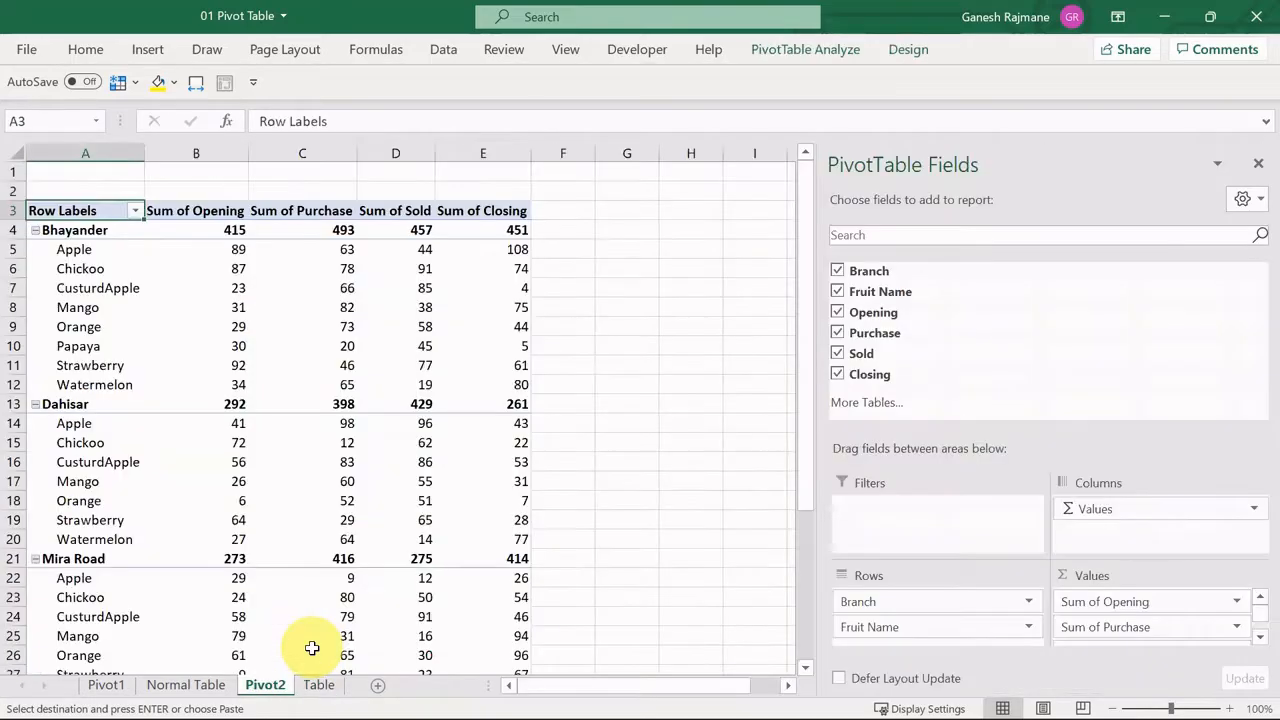
{"action": "right_click", "coordinate": [240, 426]}
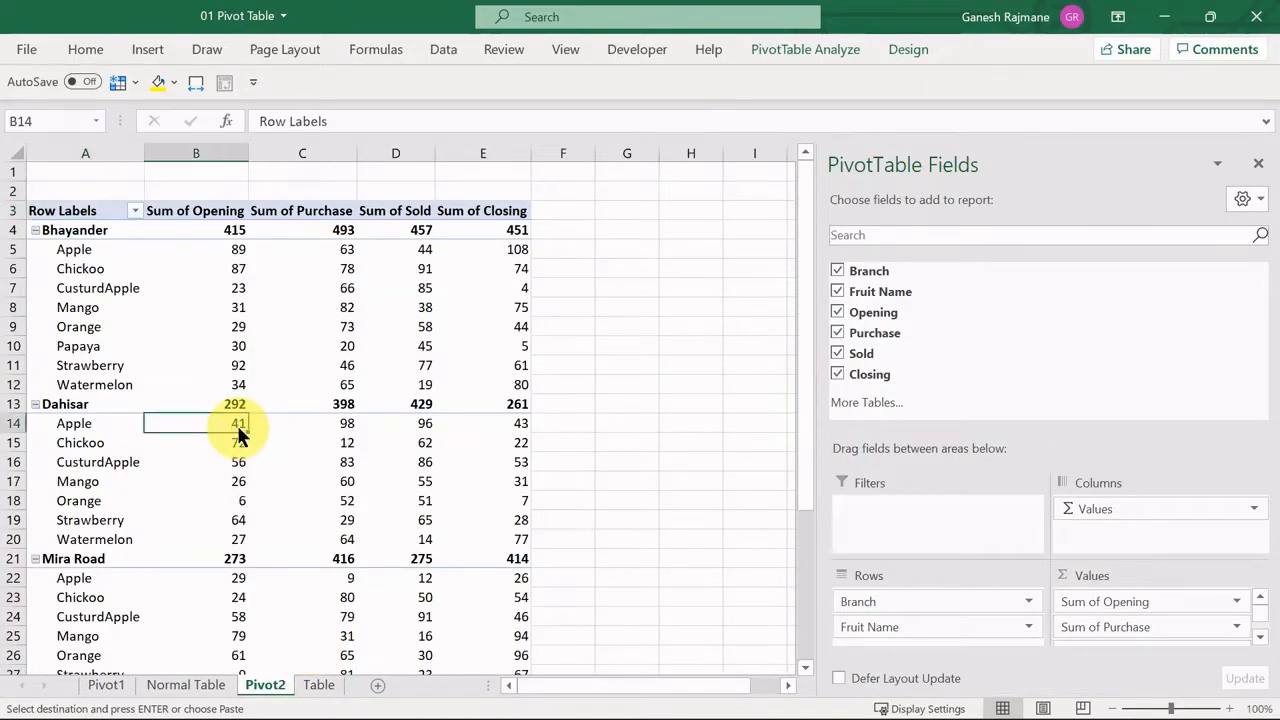
{"action": "left_click", "coordinate": [272, 169]}
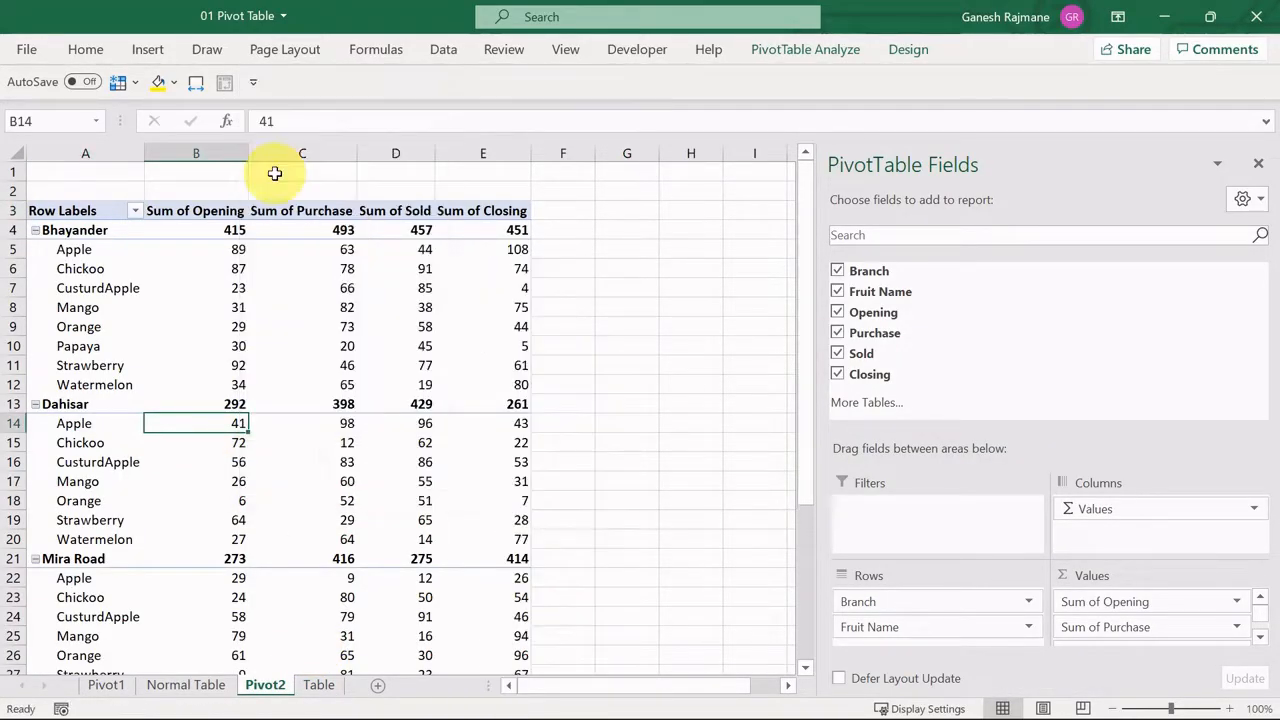
{"action": "left_click_drag", "start_coordinate": [804, 281], "coordinate": [807, 469]}
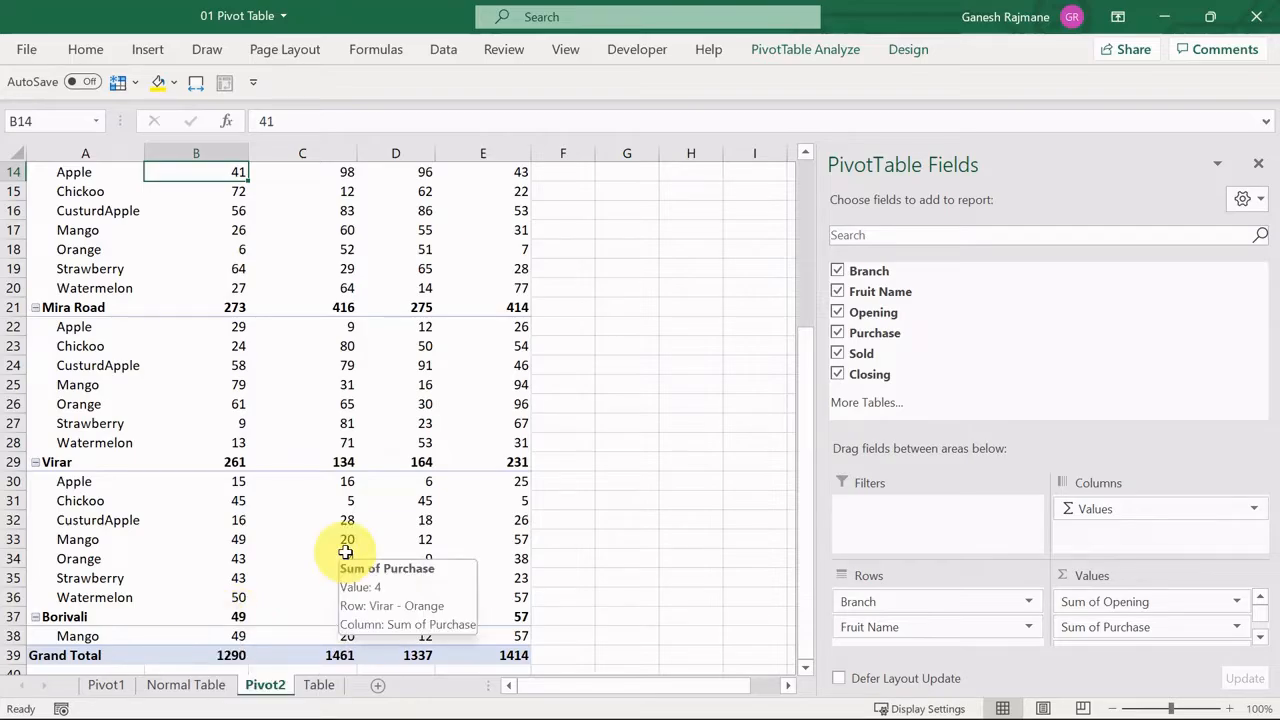
Step: Enter the branch Borivali in cell B32, directly below the data on the Normal Table sheet
{"action": "key", "text": "ctrl+Page_Up"}
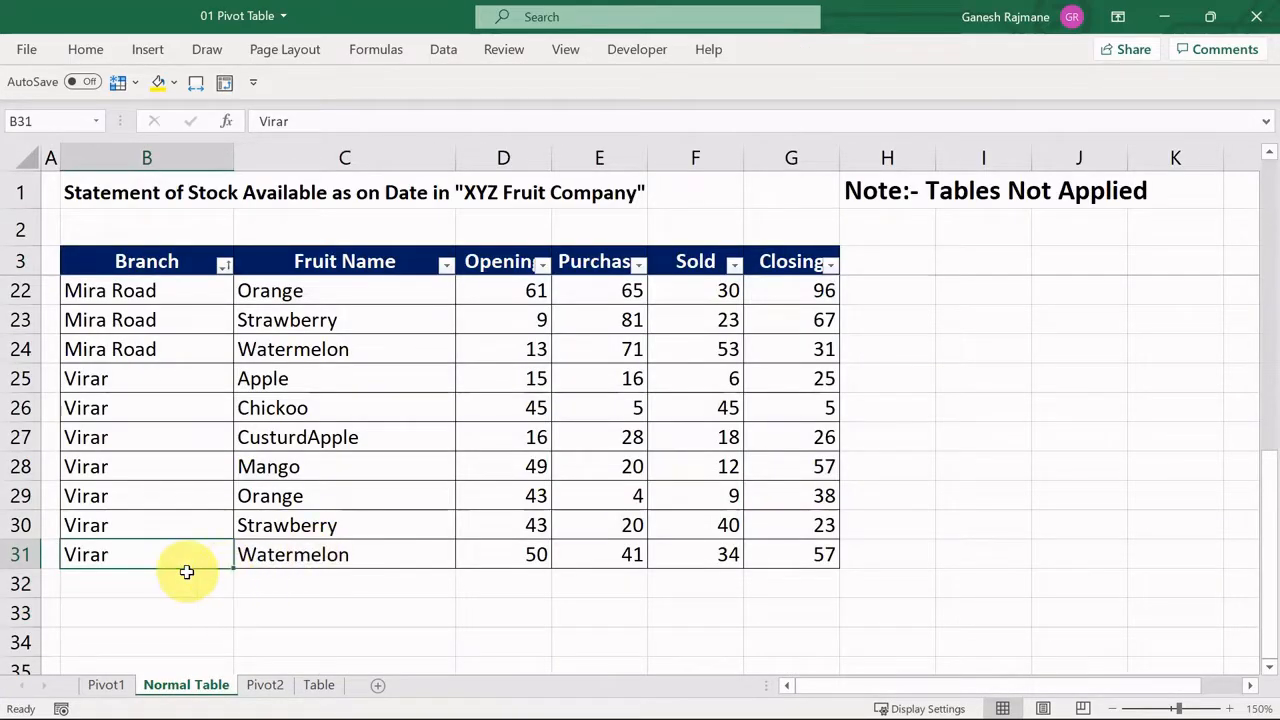
{"action": "left_click", "coordinate": [186, 571]}
{"action": "type", "text": "Bor"}
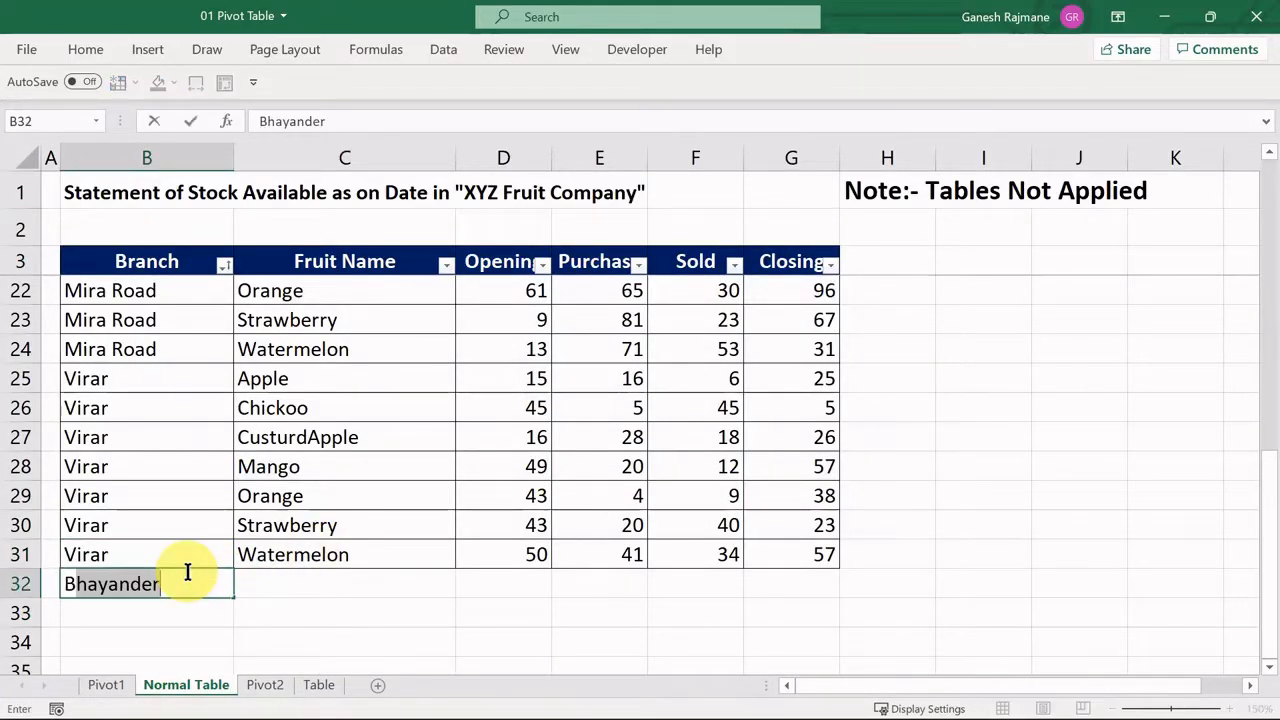
{"action": "type", "text": "ivali"}
{"action": "key", "text": "Return"}
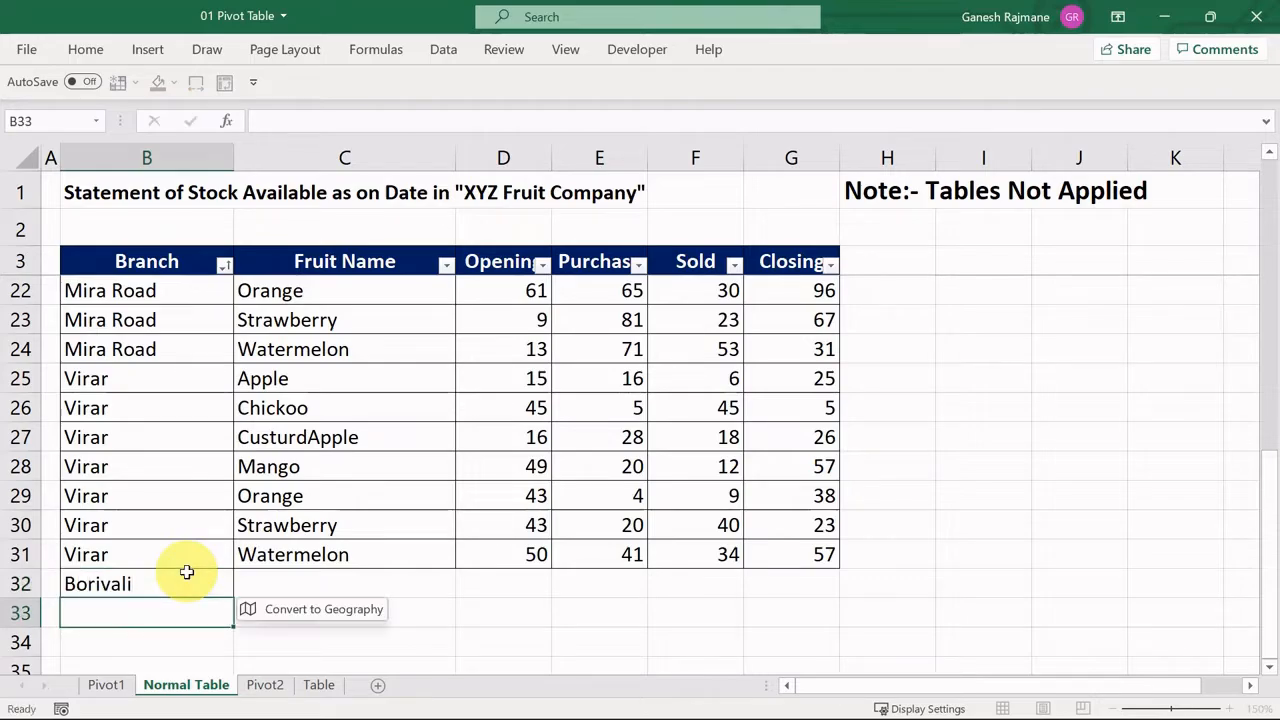
Step: Copy the fruit name, Opening, Purchase and Sold values from the Virar Watermelon row into the Borivali row
{"action": "key", "text": "Up"}
{"action": "key", "text": "Right"}
{"action": "key", "text": "Up"}
{"action": "key", "text": "shift+Right"}
{"action": "key", "text": "shift+Right"}
{"action": "key", "text": "shift+Right"}
{"action": "key", "text": "ctrl+c"}
{"action": "key", "text": "Down"}
{"action": "key", "text": "ctrl+v"}
Step: Fill the Closing formula down from row 31 into cell G32 of the Borivali row
{"action": "key", "text": "Right"}
{"action": "key", "text": "Right"}
{"action": "key", "text": "Right"}
{"action": "key", "text": "Right"}
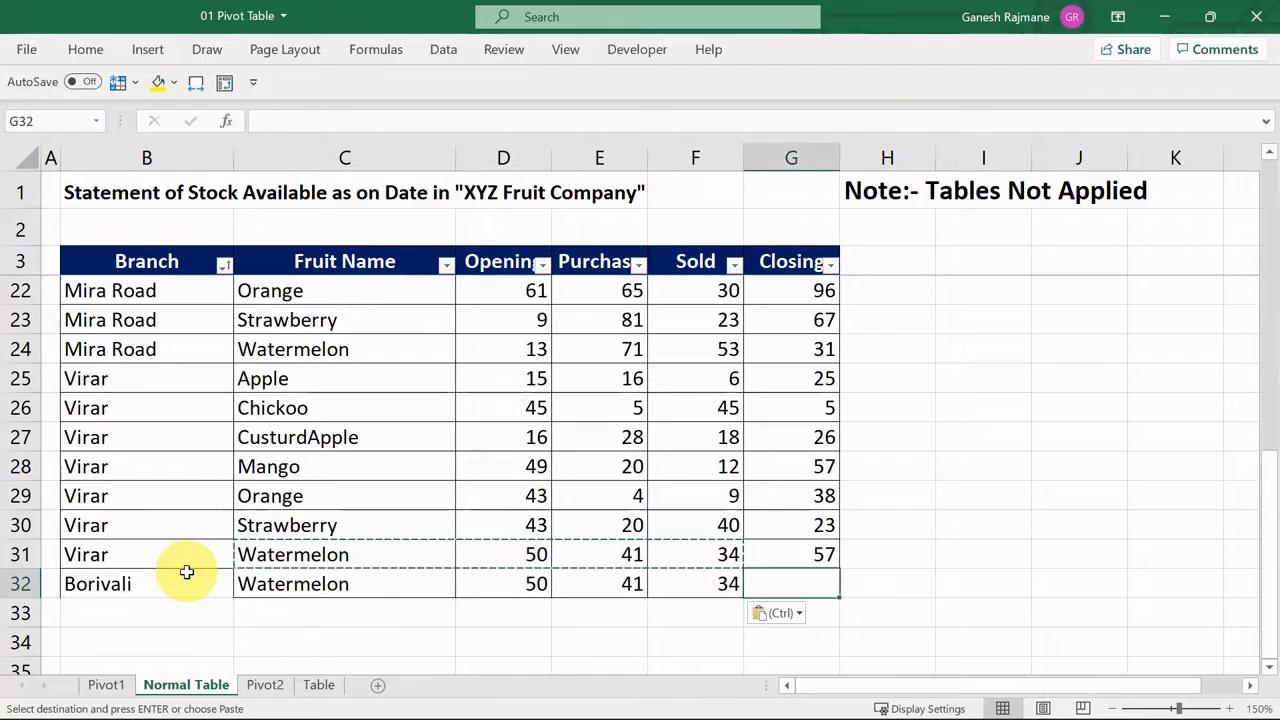
{"action": "key", "text": "ctrl+d"}
{"action": "key", "text": "Left"}
{"action": "key", "text": "Left"}
{"action": "key", "text": "Left"}
{"action": "key", "text": "Left"}
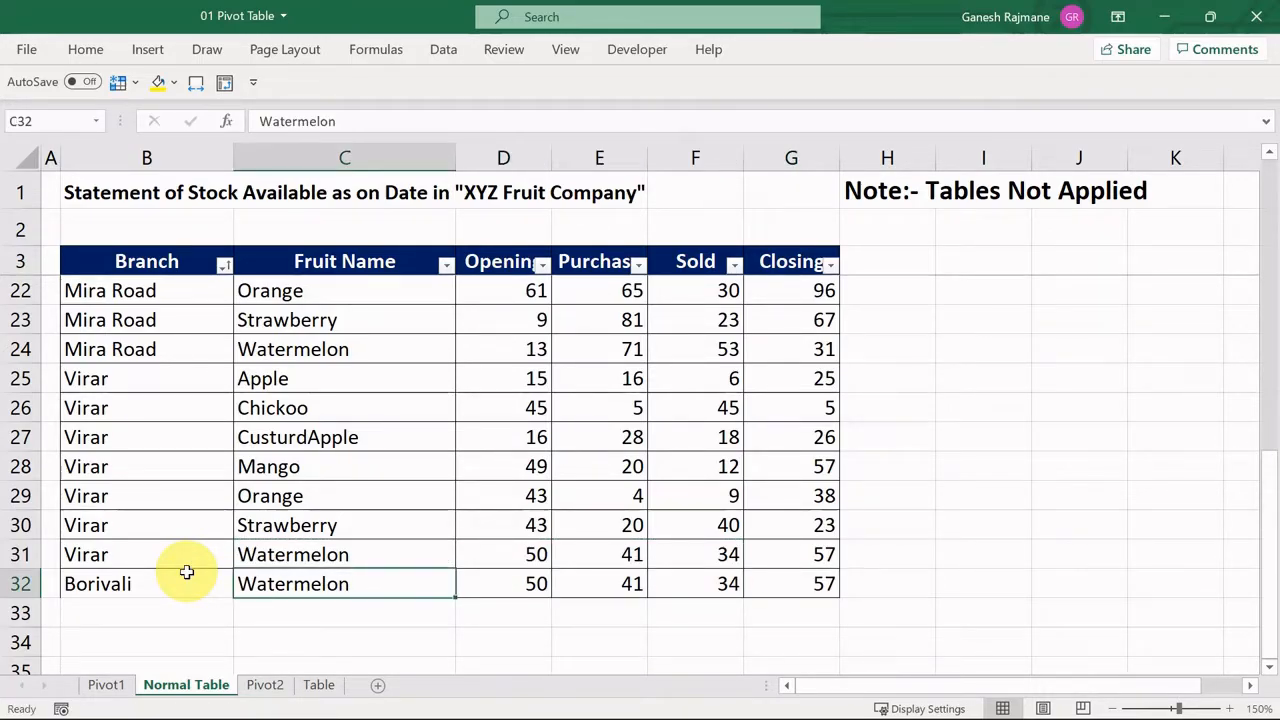
Step: Refresh the PivotTable on the Pivot1 sheet and check it for the Borivali branch
{"action": "key", "text": "ctrl+Page_Up"}
{"action": "right_click", "coordinate": [322, 437]}
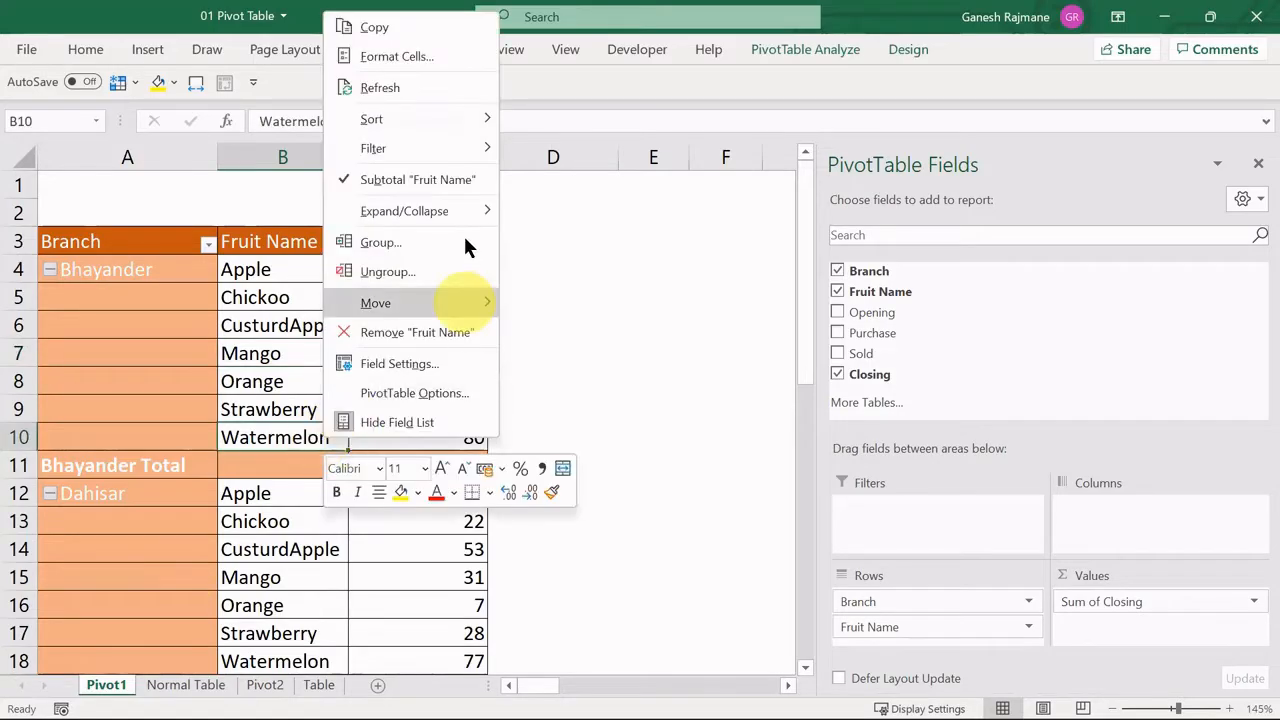
{"action": "left_click", "coordinate": [420, 88]}
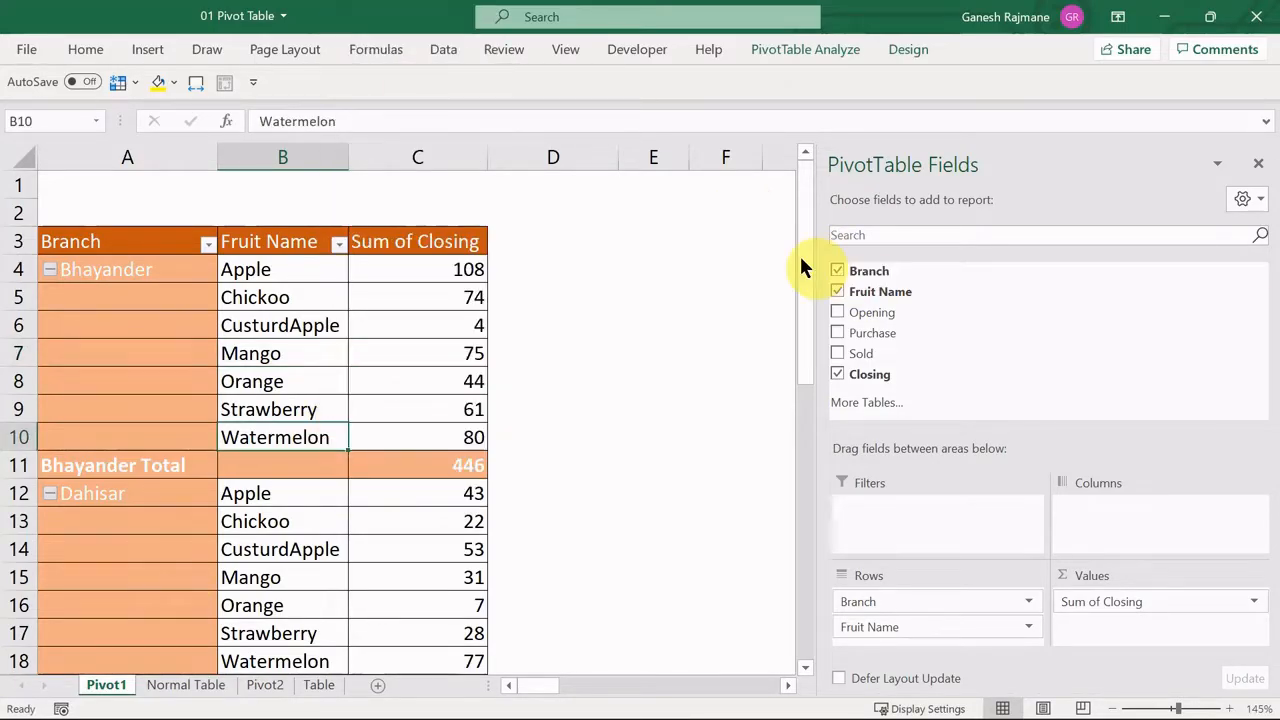
{"action": "mouse_move", "coordinate": [804, 255]}
{"action": "left_mouse_down"}
{"action": "mouse_move", "coordinate": [818, 537]}
{"action": "mouse_move", "coordinate": [814, 257]}
{"action": "left_mouse_up"}
{"action": "left_click", "coordinate": [470, 322]}
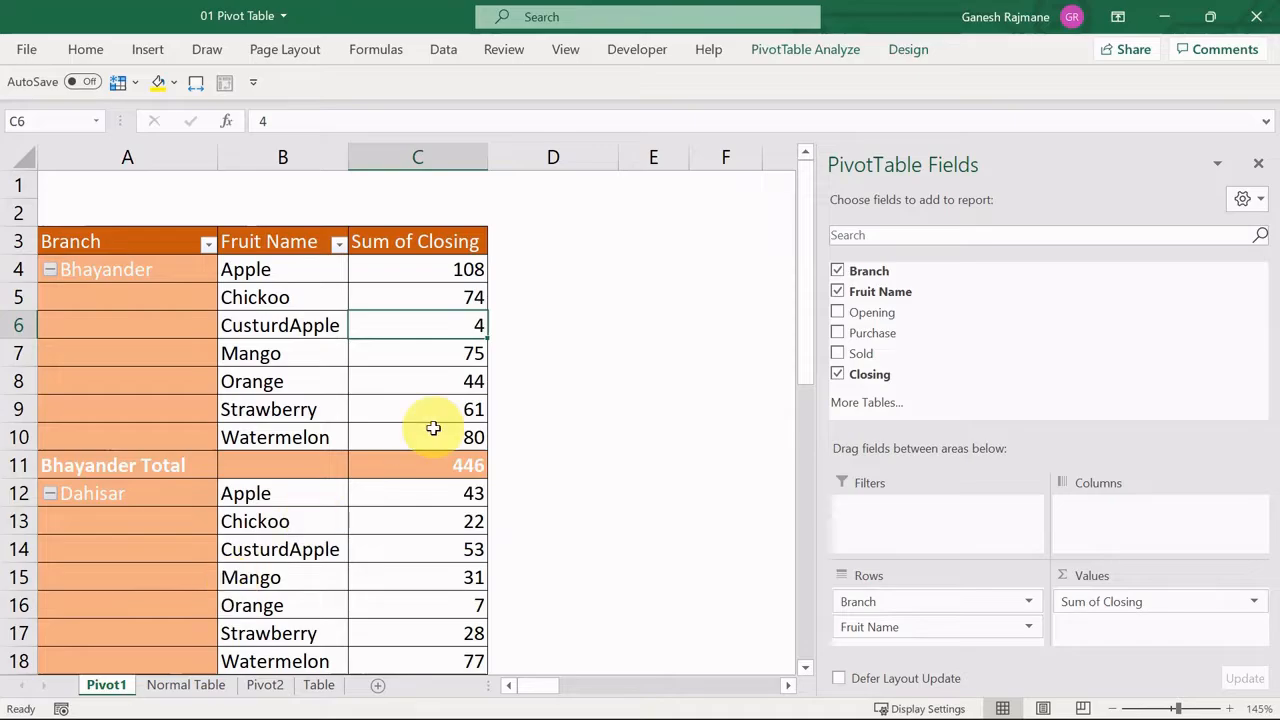
Step: Change the Pivot1 PivotTable's data source to 'Normal Table'!$B$3:$G$32 and check its last rows
{"action": "left_click", "coordinate": [825, 50]}
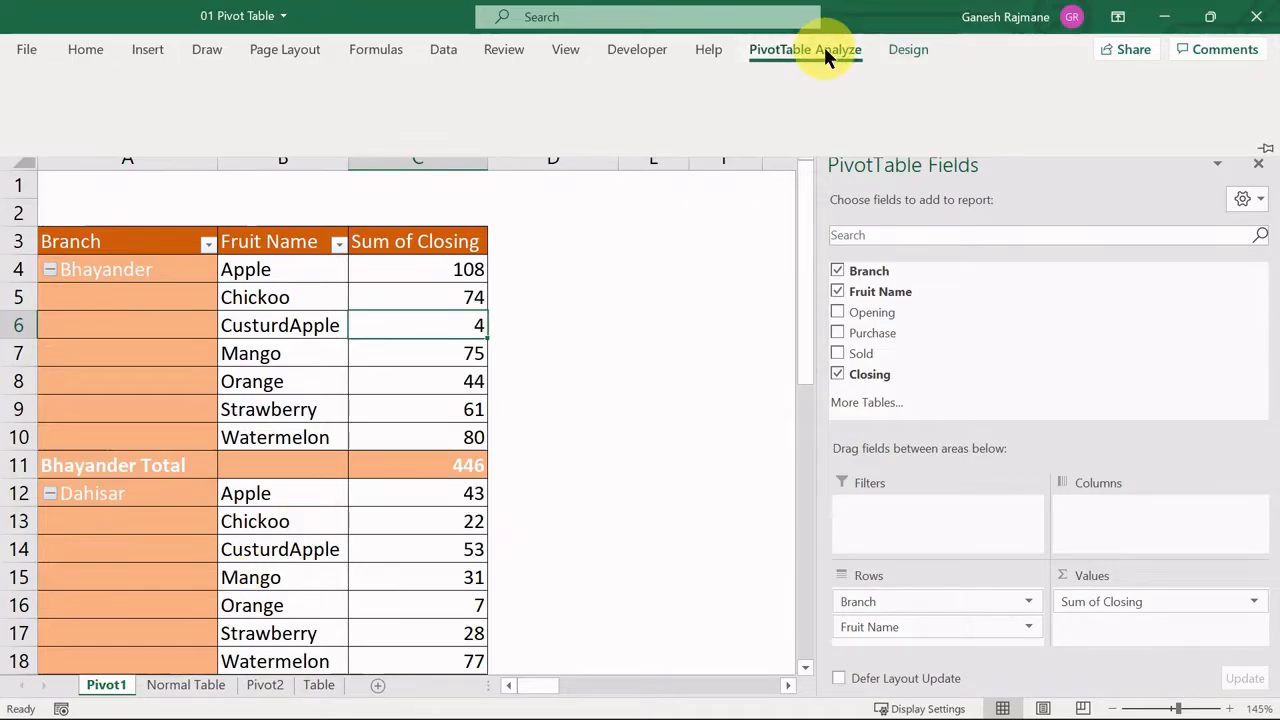
{"action": "left_click", "coordinate": [655, 110]}
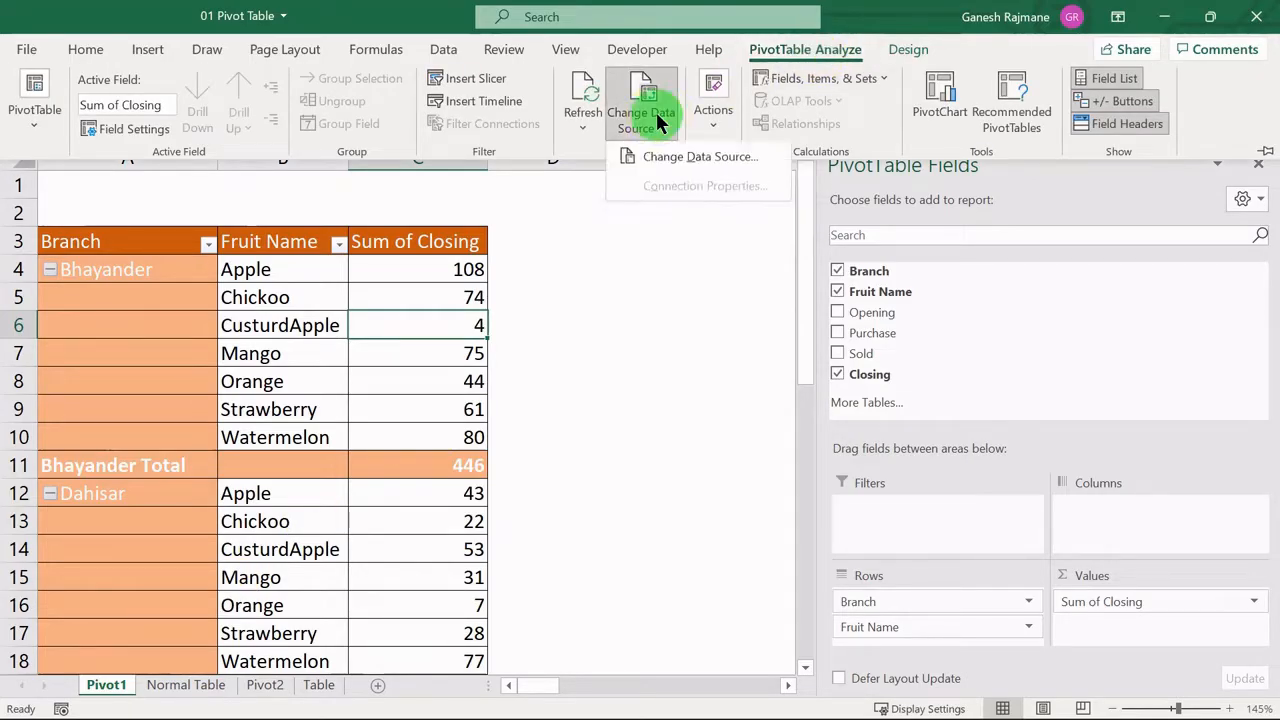
{"action": "left_click", "coordinate": [665, 158]}
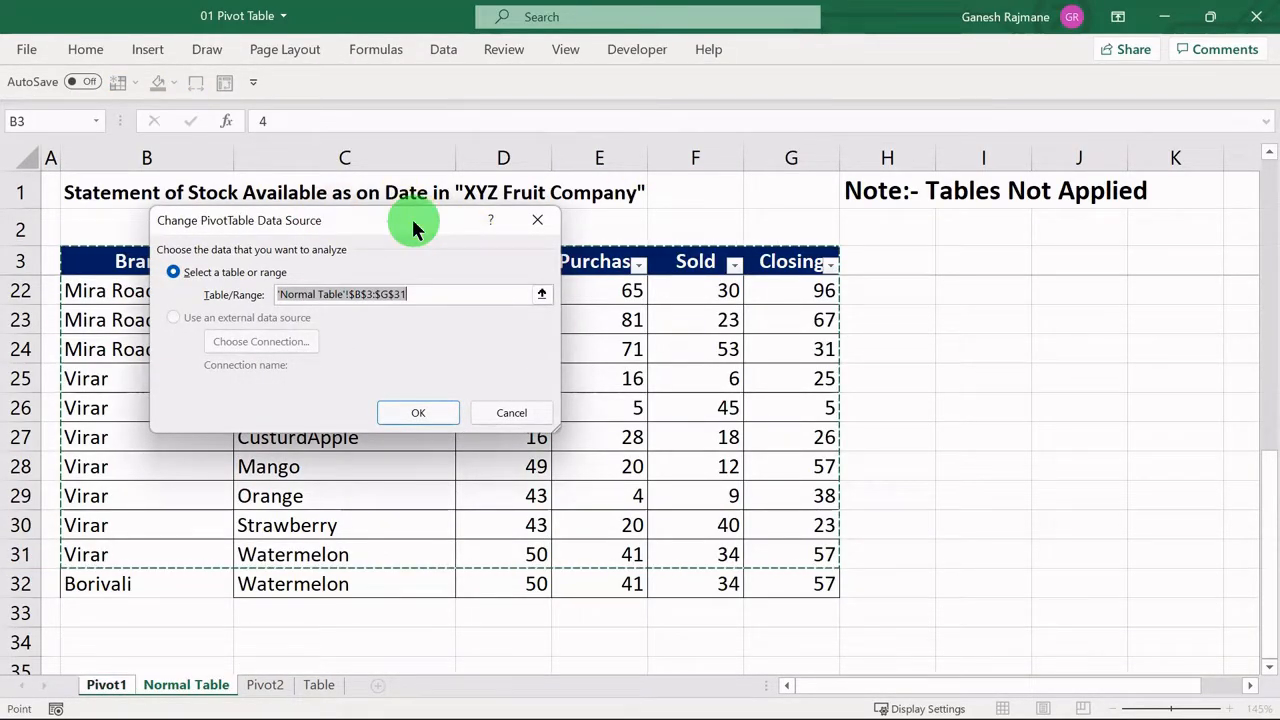
{"action": "left_click_drag", "start_coordinate": [415, 228], "coordinate": [719, 219]}
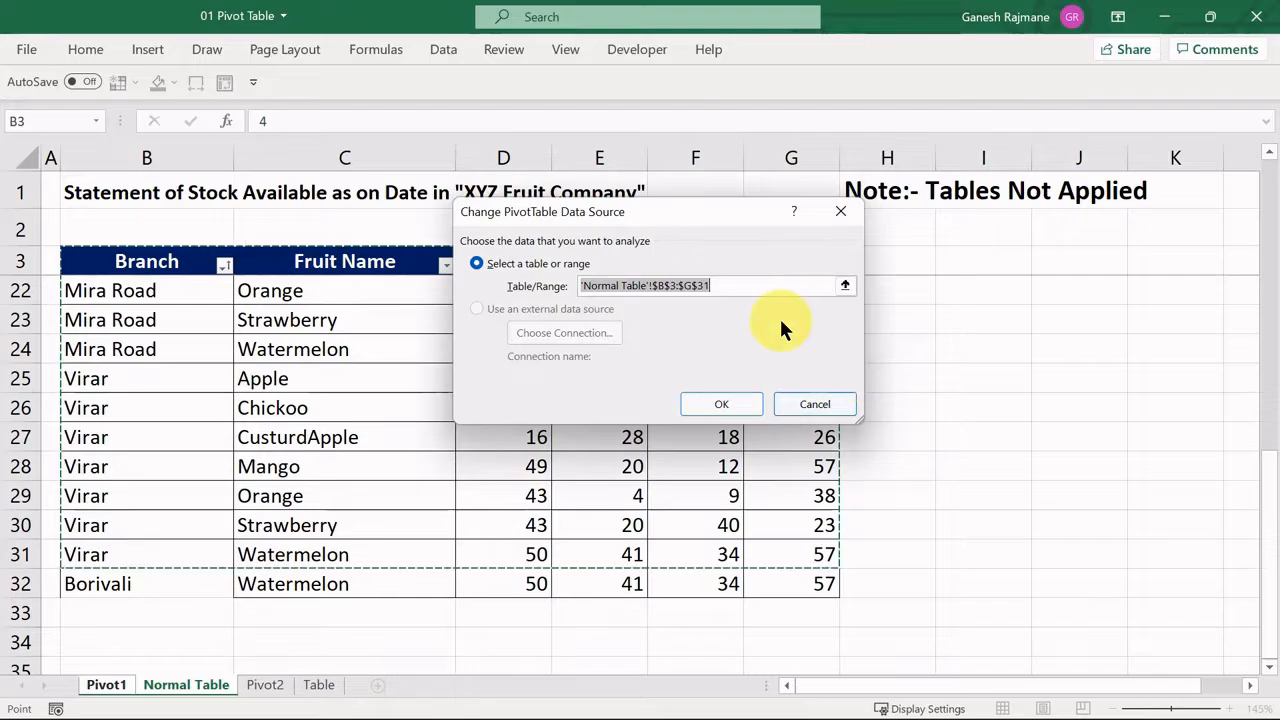
{"action": "key", "text": "shift+Down"}
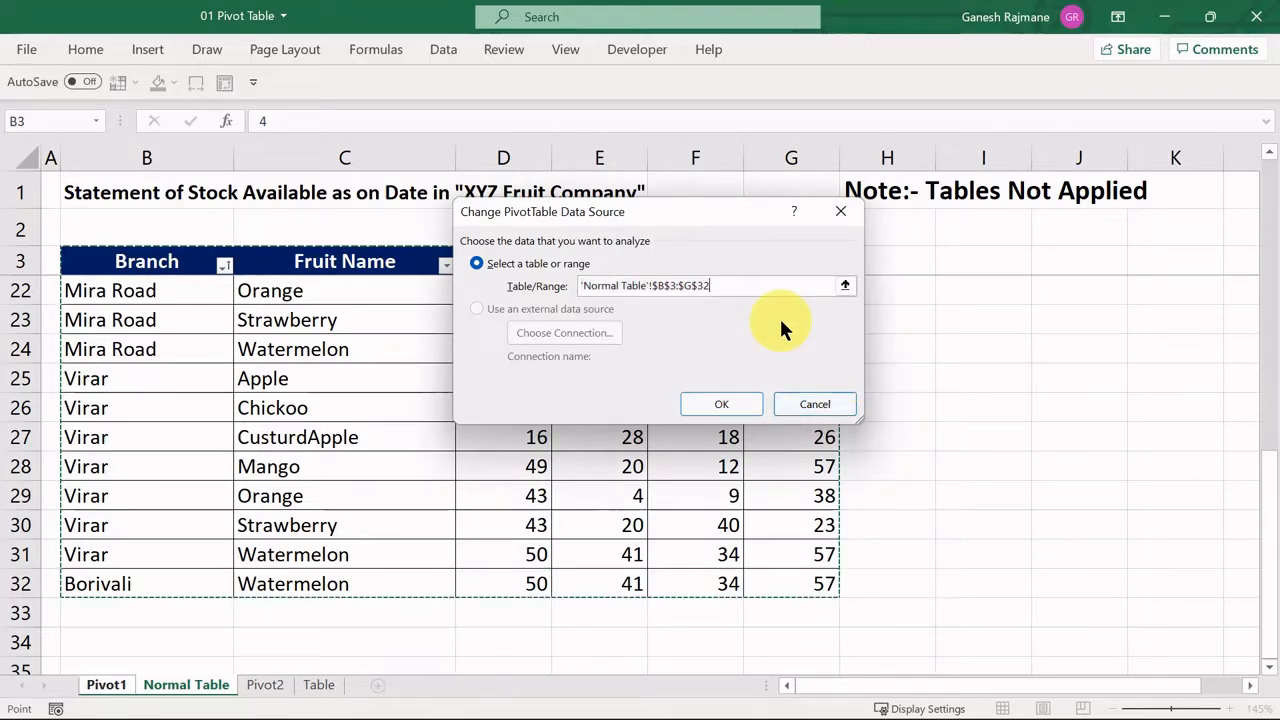
{"action": "left_click", "coordinate": [726, 402]}
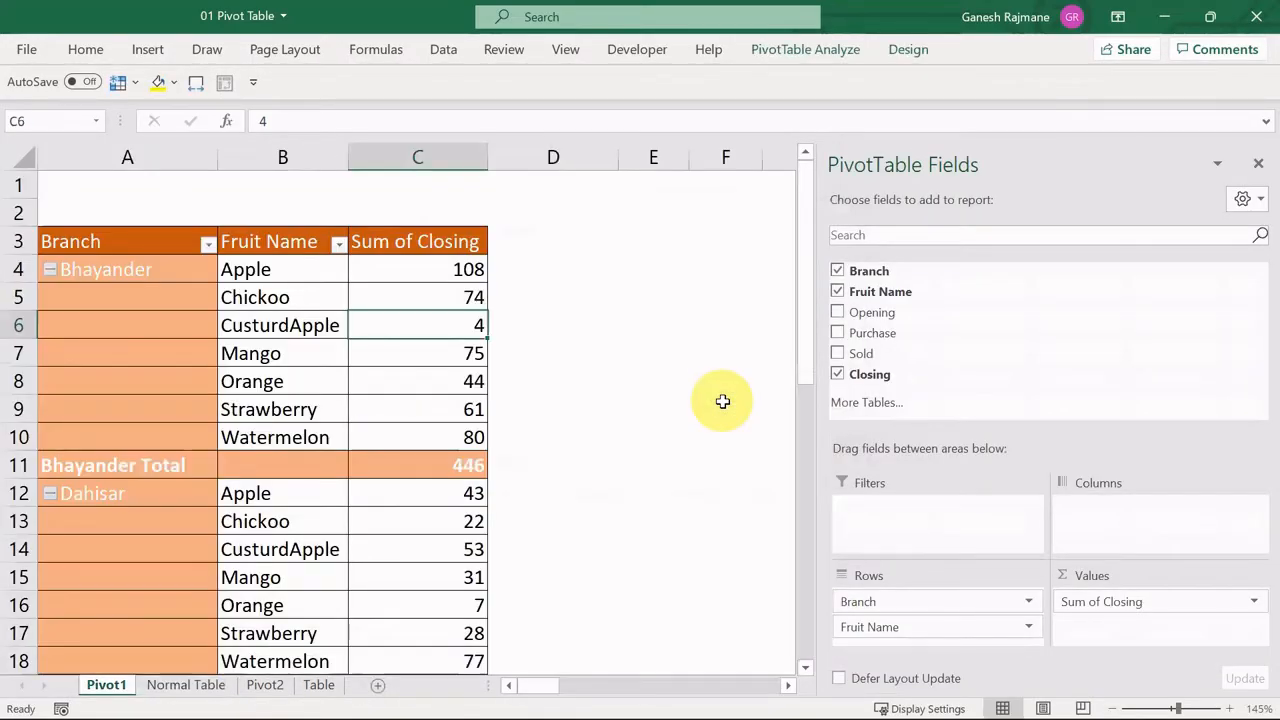
{"action": "left_click_drag", "start_coordinate": [808, 329], "coordinate": [813, 602]}
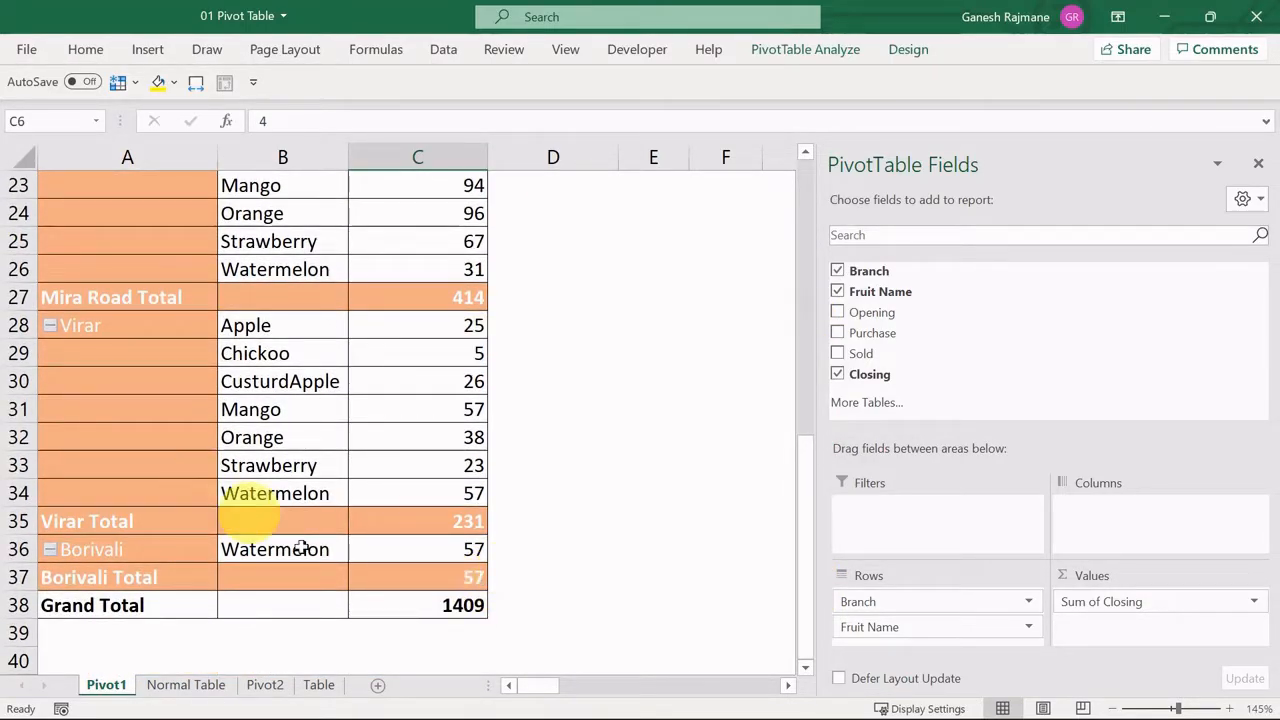
Step: Review the Borivali rows on the Normal Table and Table sheets, and refresh the Pivot2 PivotTable again
{"action": "key", "text": "ctrl+Page_Down"}
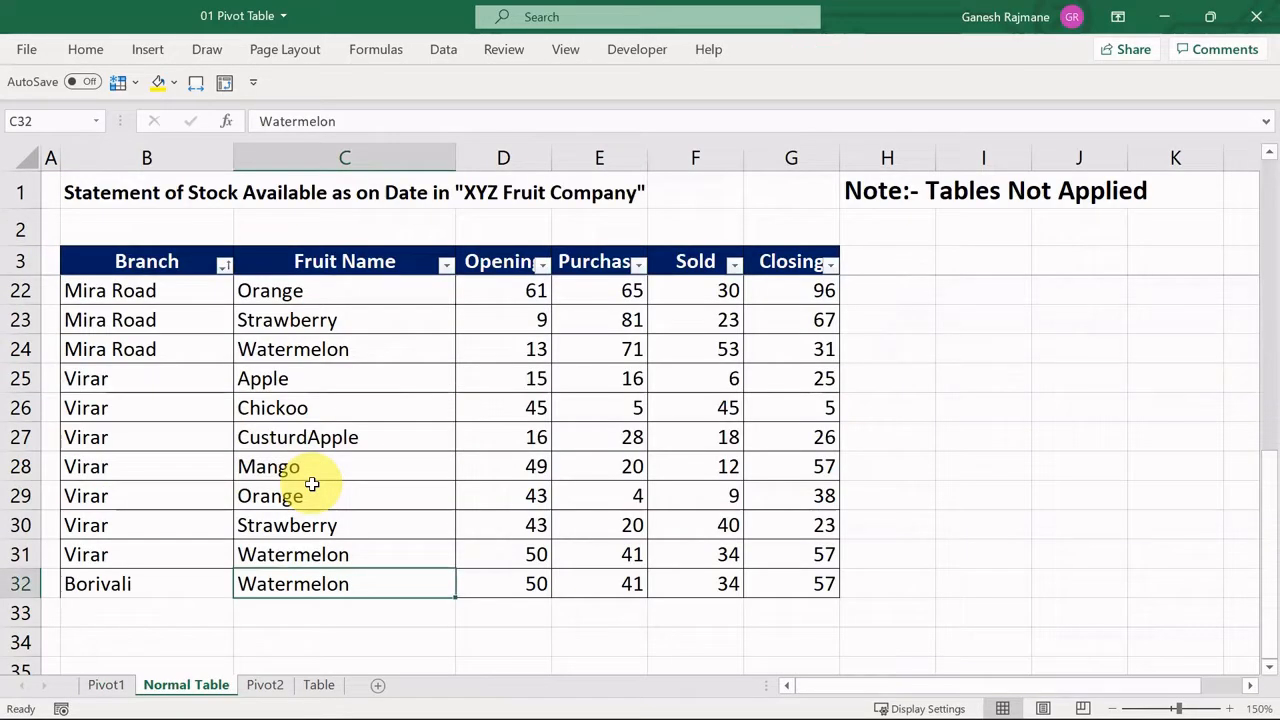
{"action": "key", "text": "ctrl+Page_Down"}
{"action": "key", "text": "ctrl+Page_Down"}
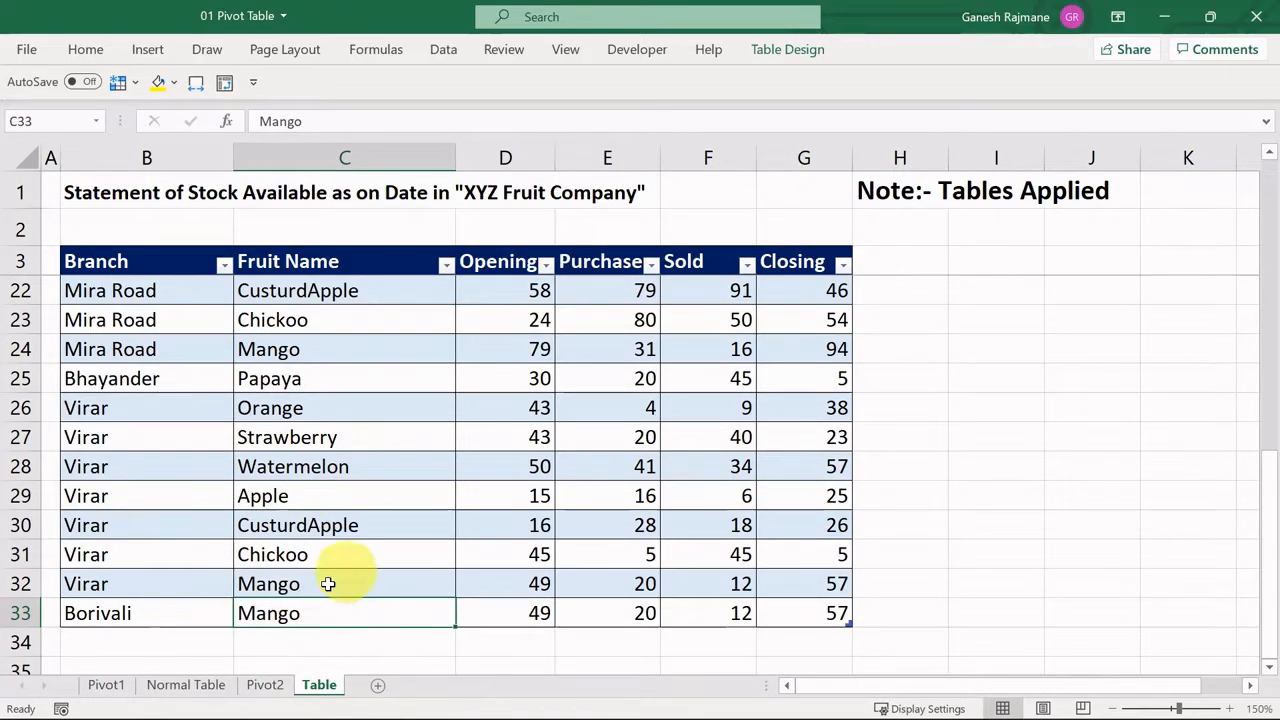
{"action": "left_click", "coordinate": [263, 684]}
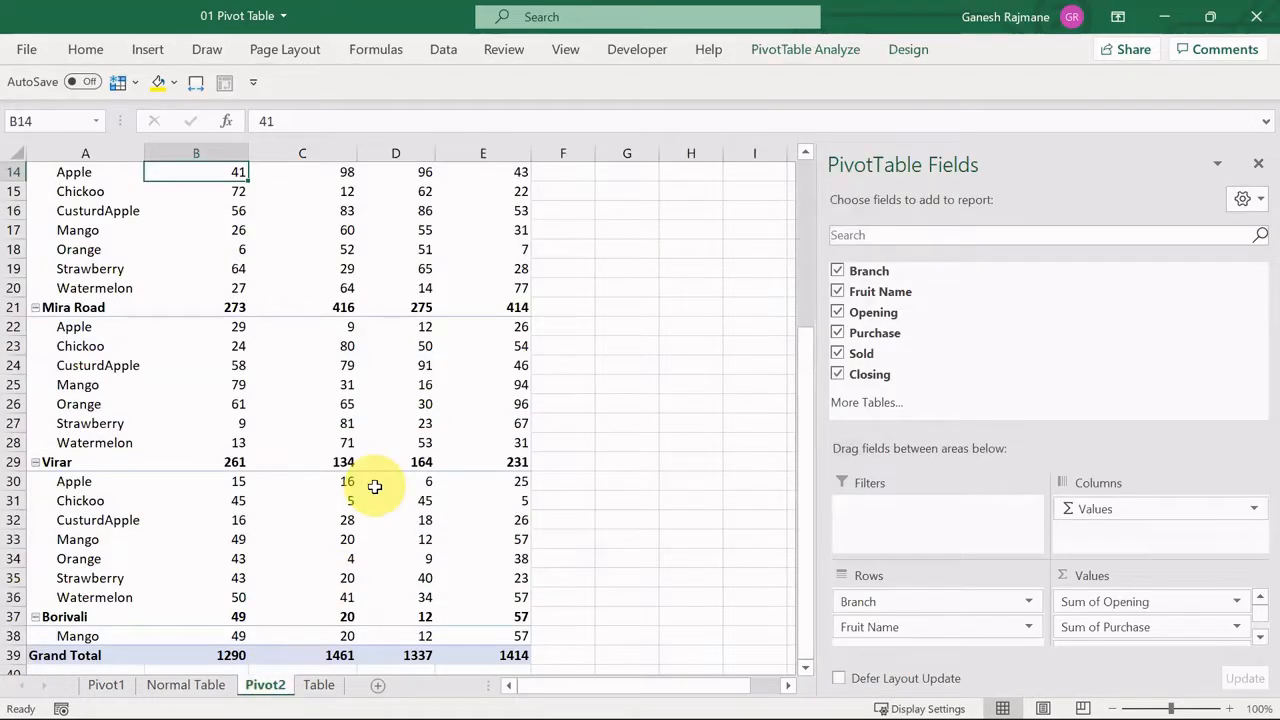
{"action": "right_click", "coordinate": [374, 486]}
{"action": "left_click", "coordinate": [468, 230]}
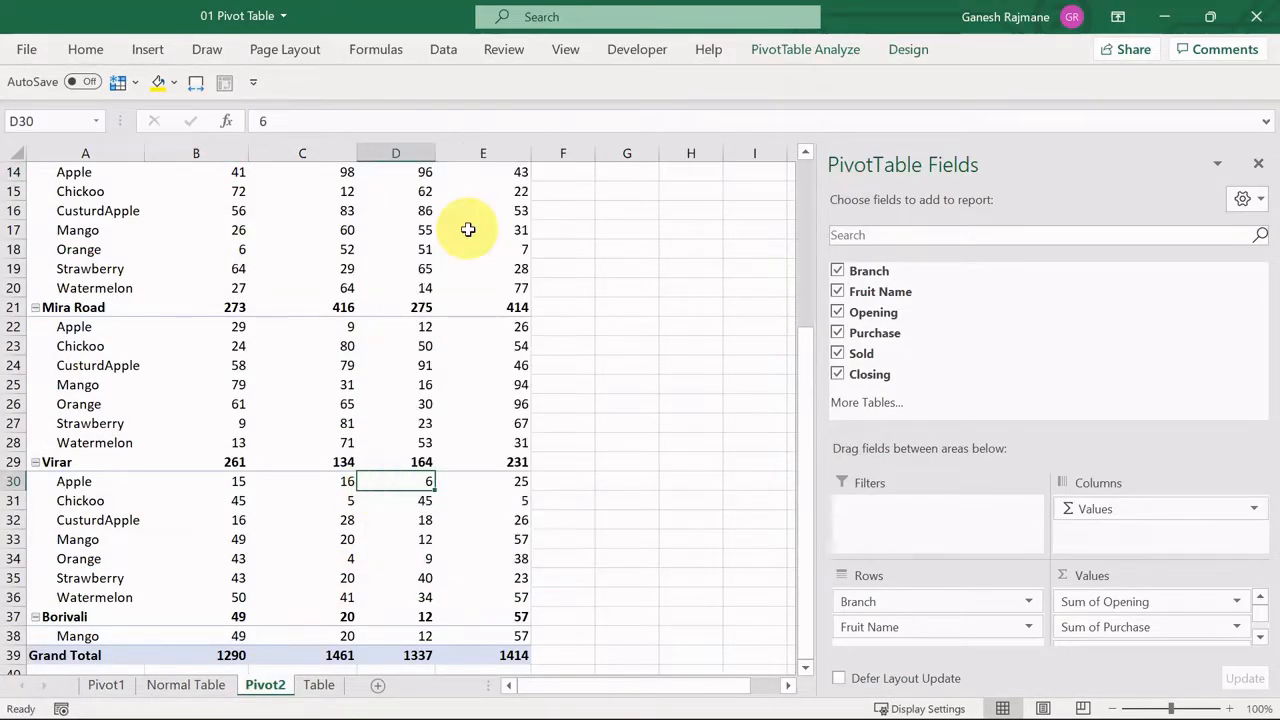
Step: Show where the Change Data Source options are for the Pivot2 and Pivot1 PivotTables, leaving both sources as they are
{"action": "left_click", "coordinate": [776, 47]}
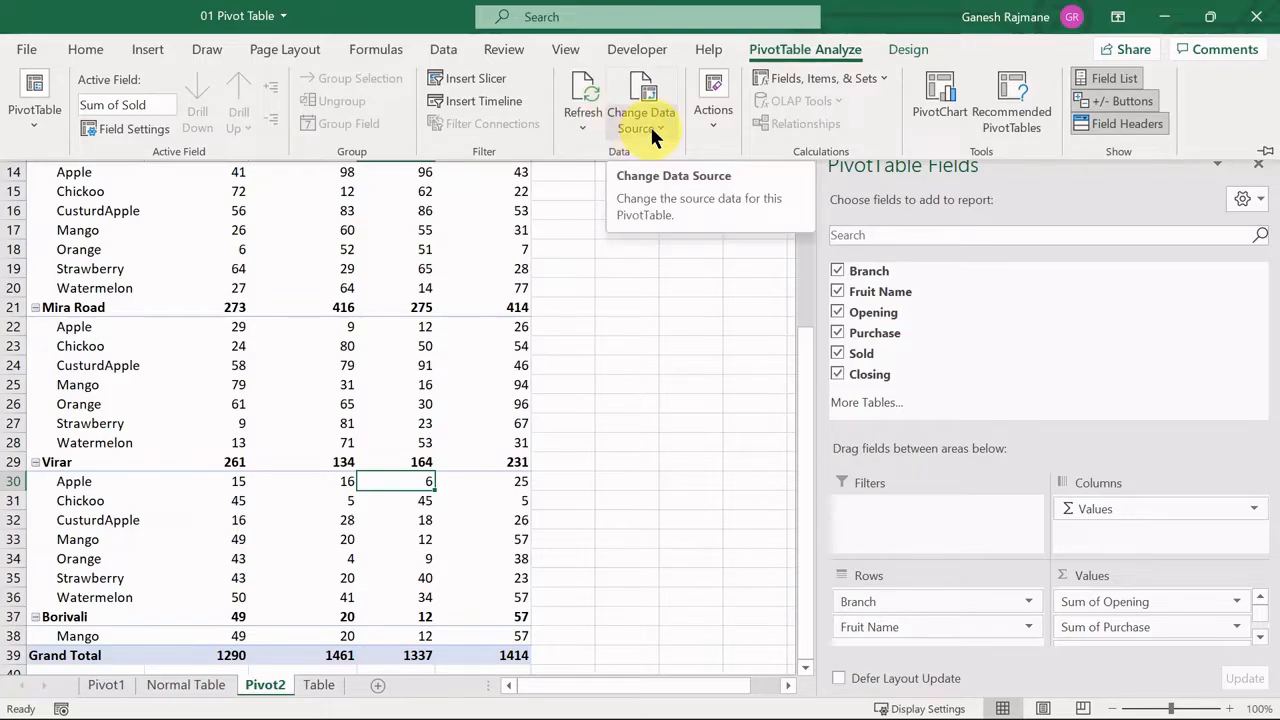
{"action": "key", "text": "ctrl+Page_Up"}
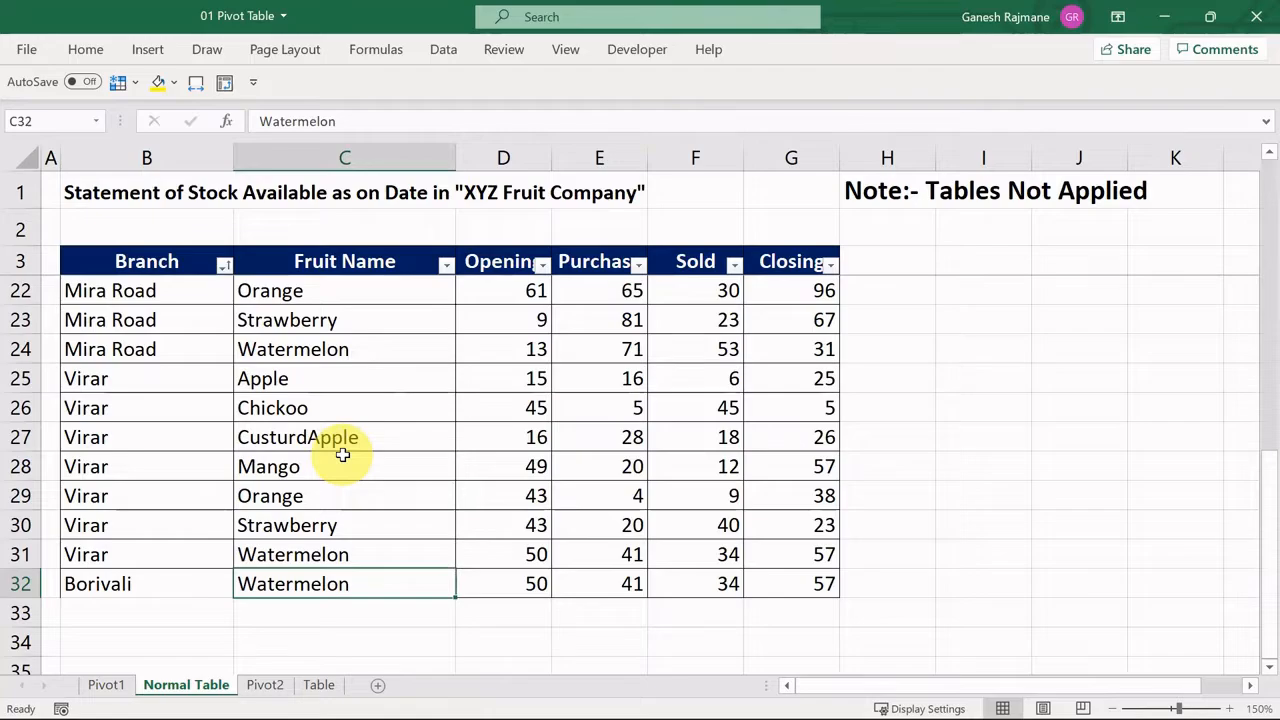
{"action": "key", "text": "ctrl+Page_Up"}
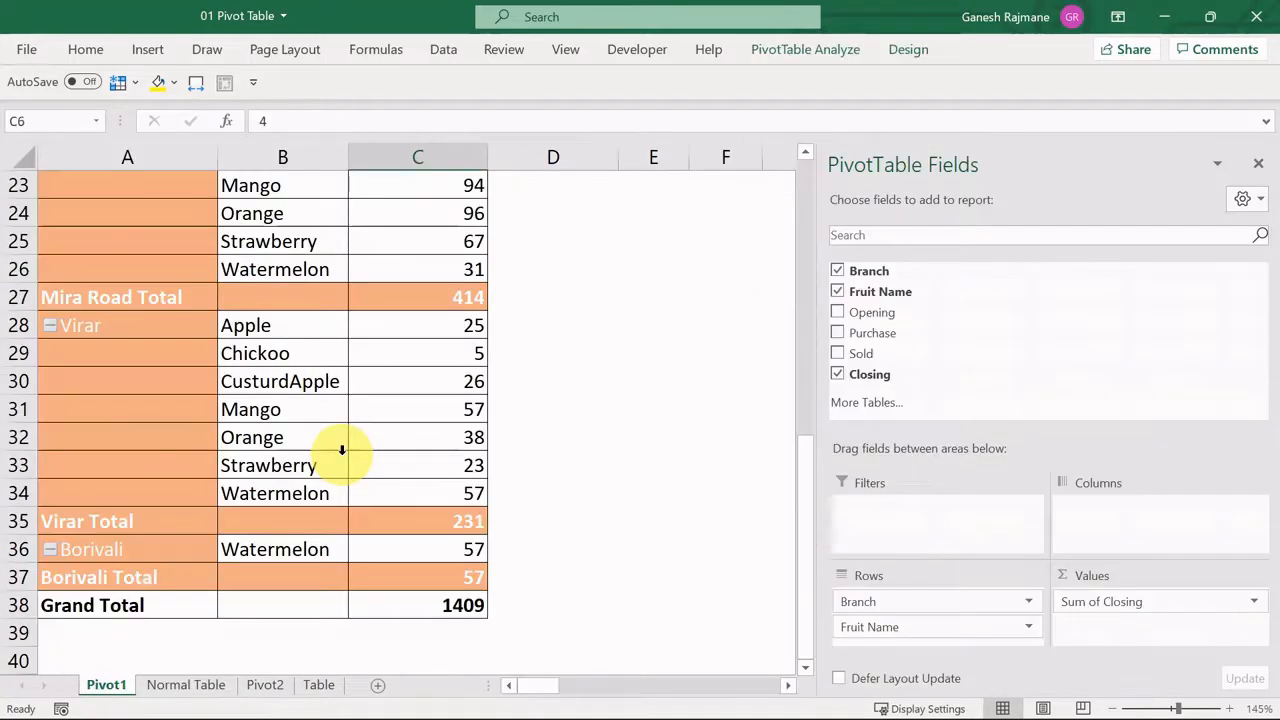
{"action": "left_click", "coordinate": [808, 55]}
{"action": "left_click", "coordinate": [643, 120]}
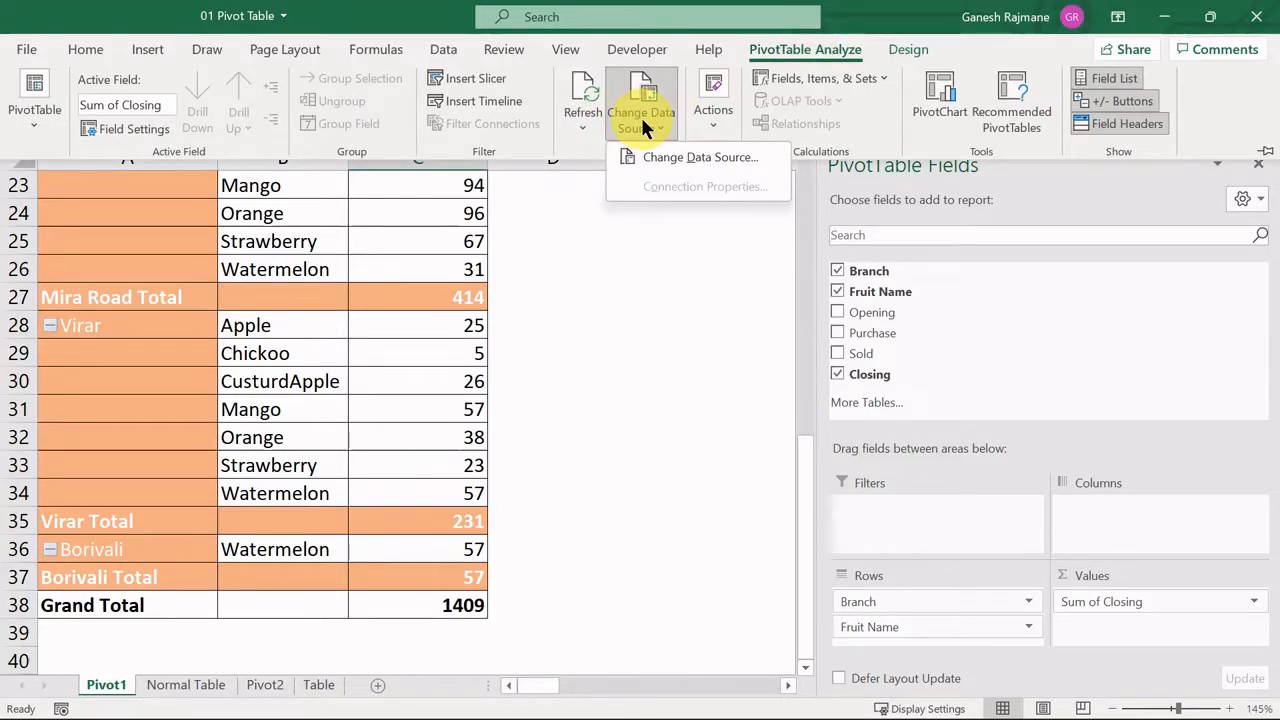
{"action": "left_click", "coordinate": [471, 214]}
Step: Compare the last source rows on the Table and Normal Table sheets with the Pivot1 PivotTable
{"action": "key", "text": "ctrl+Page_Down"}
{"action": "key", "text": "ctrl+Page_Down"}
{"action": "key", "text": "ctrl+Page_Down"}
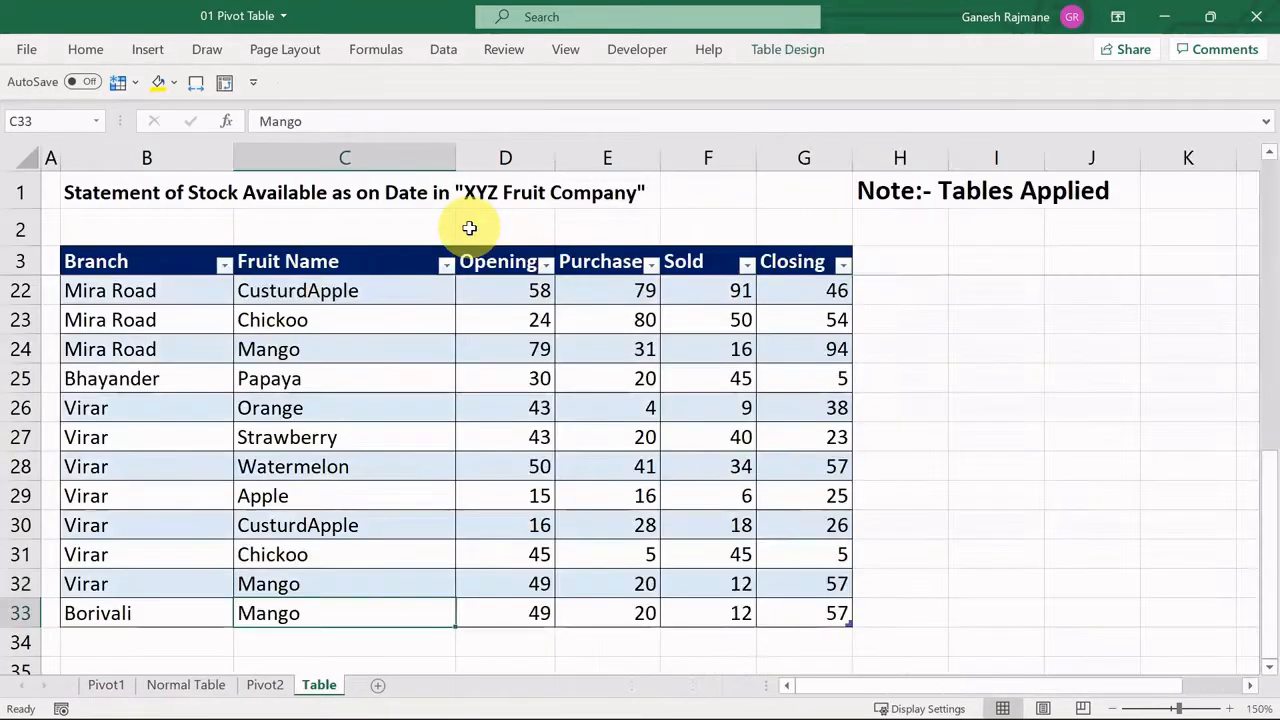
{"action": "key", "text": "ctrl+Page_Up"}
{"action": "key", "text": "ctrl+Page_Up"}
{"action": "key", "text": "ctrl+Page_Up"}
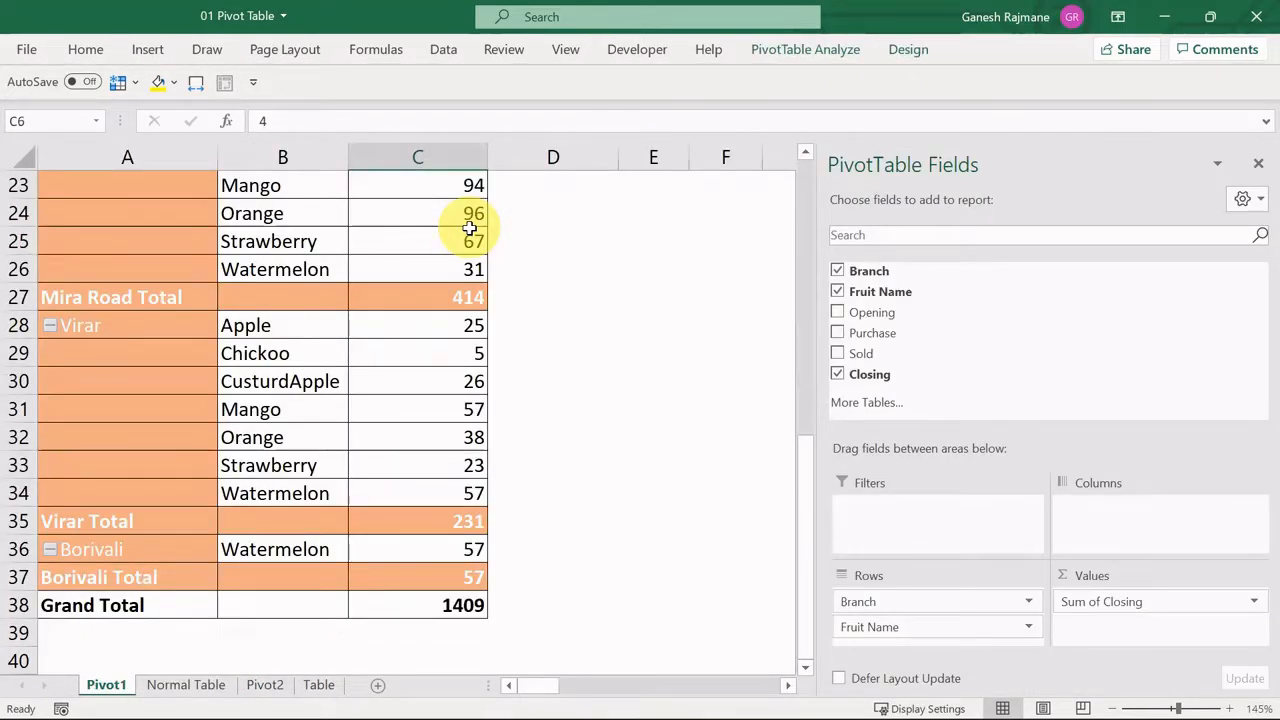
{"action": "key", "text": "ctrl+Page_Down"}
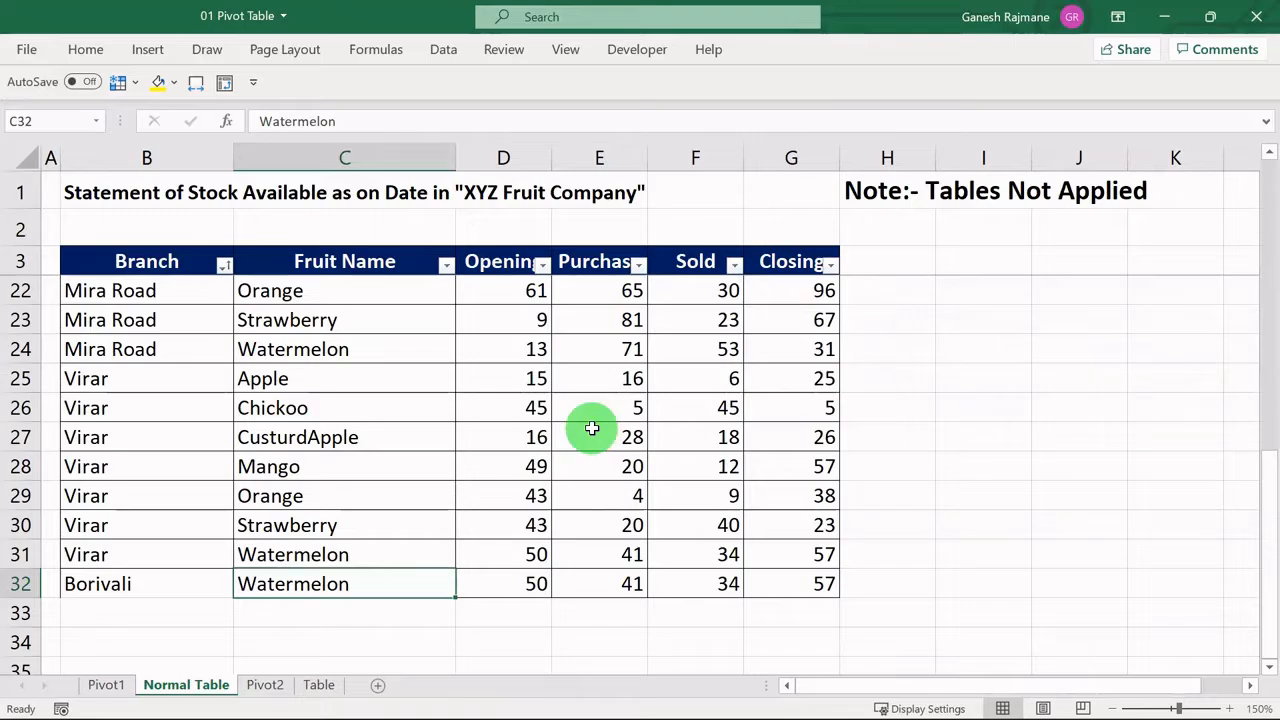
Step: Refresh the PivotTable on the Pivot1 sheet from its Virar CusturdApple value cell
{"action": "key", "text": "ctrl+Page_Up"}
{"action": "right_click", "coordinate": [376, 388]}
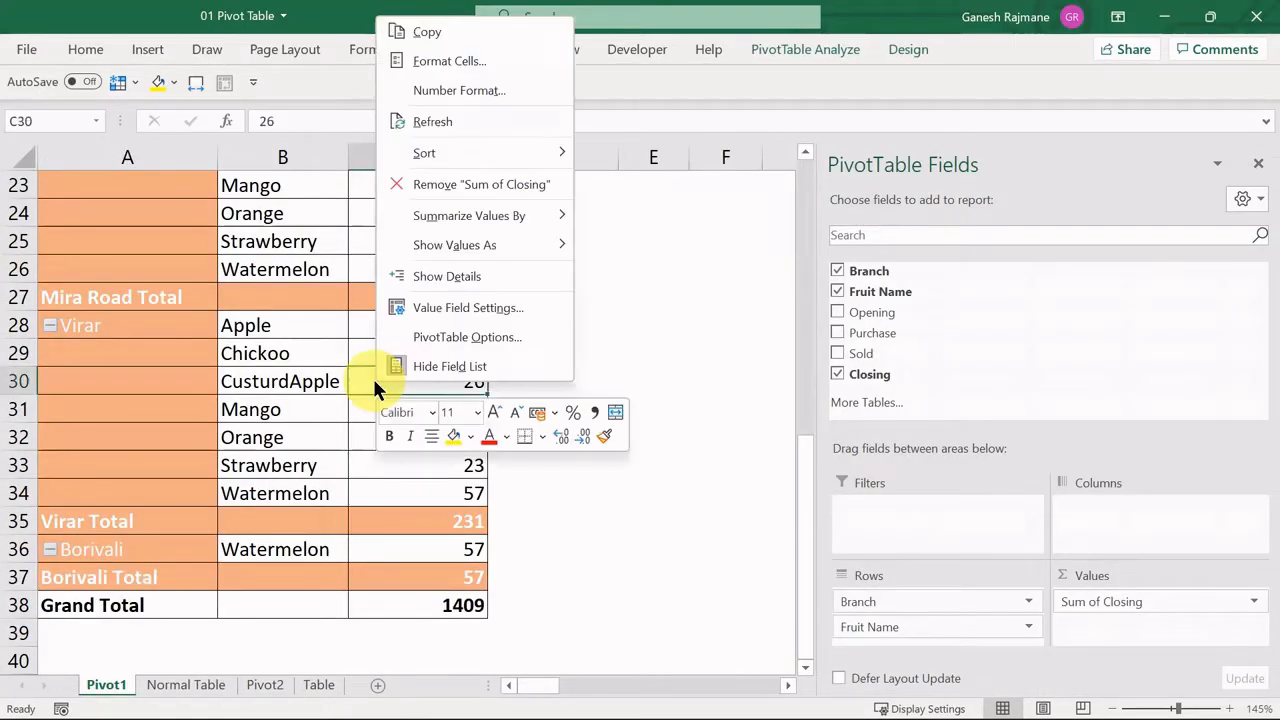
{"action": "left_click", "coordinate": [474, 121]}
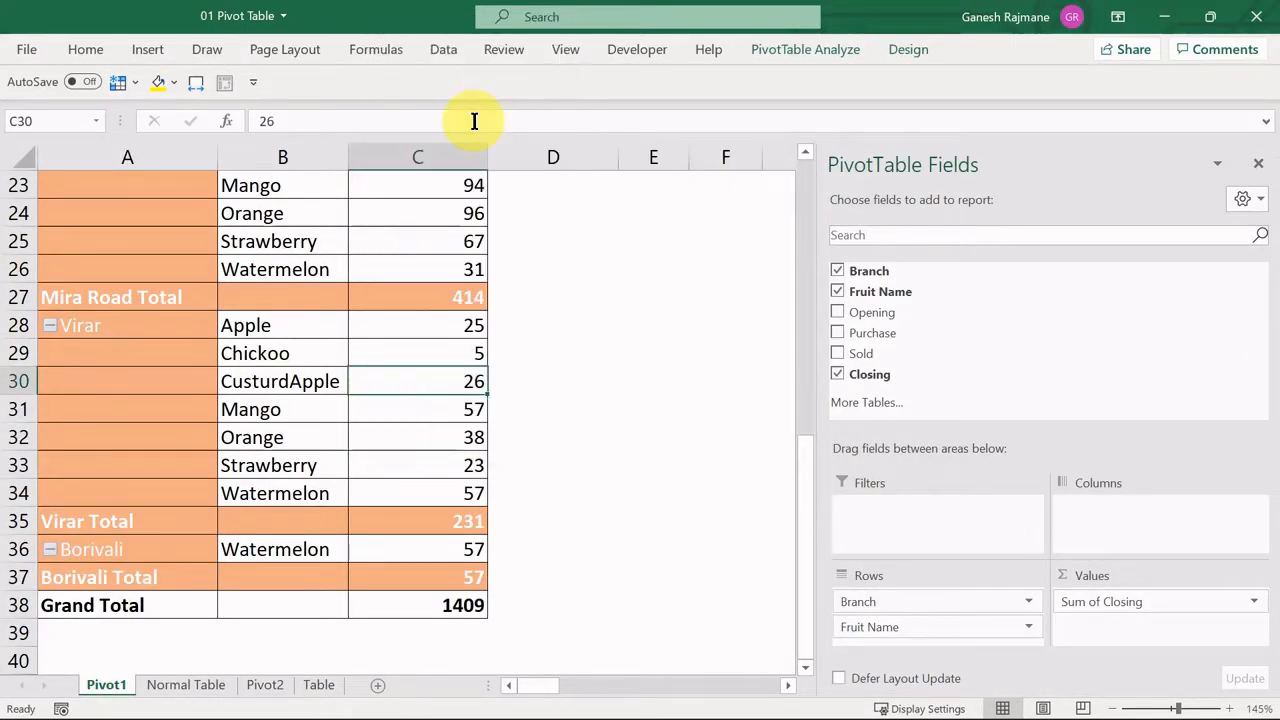